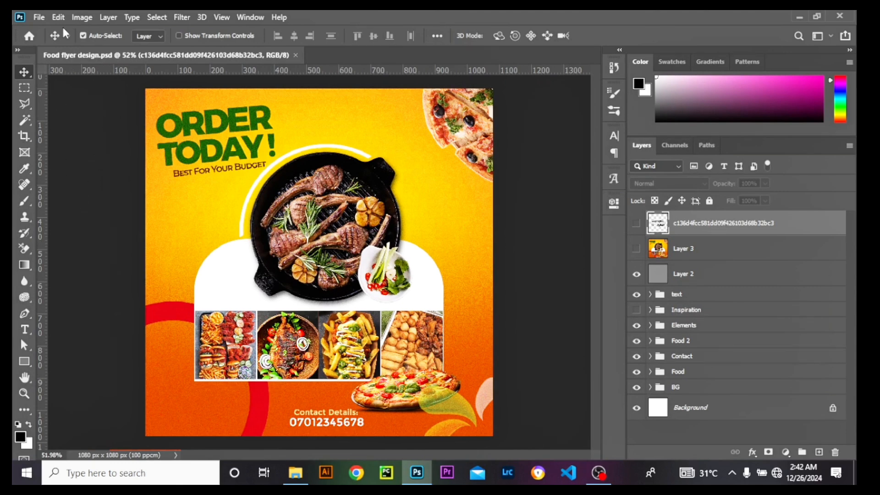
- Start a new document and name it Food flyer Design
click(40, 17)
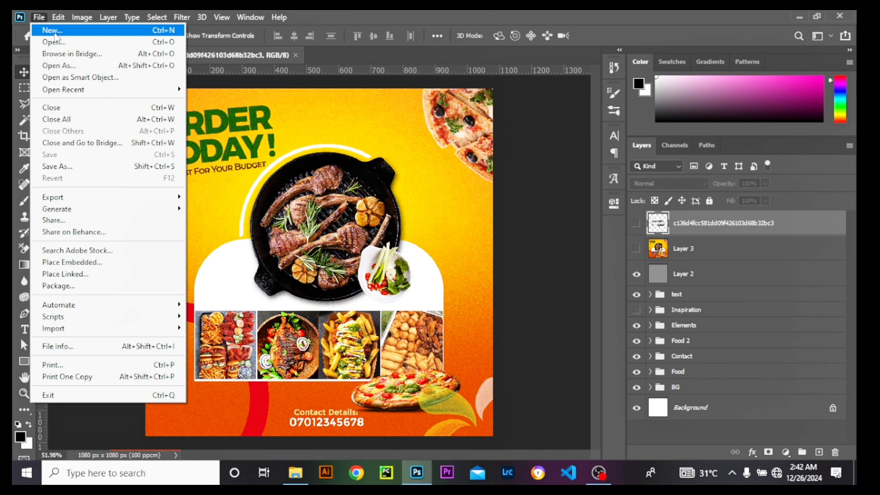
click(54, 33)
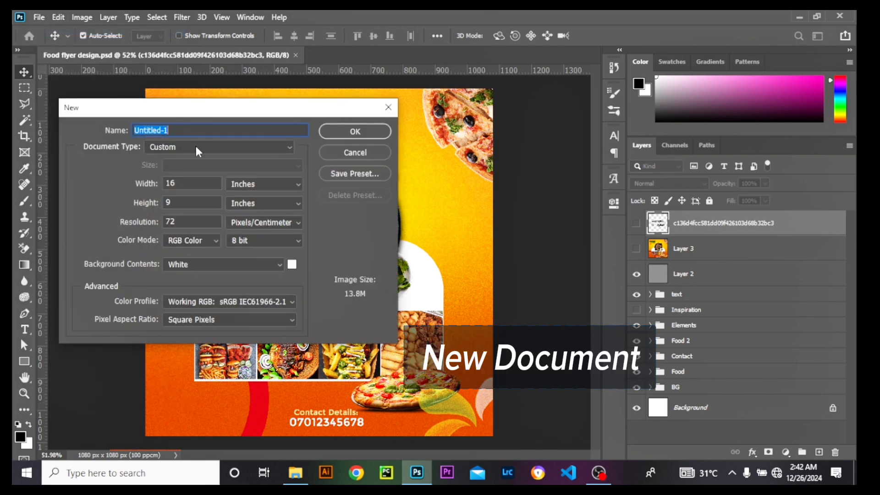
text(Fo)
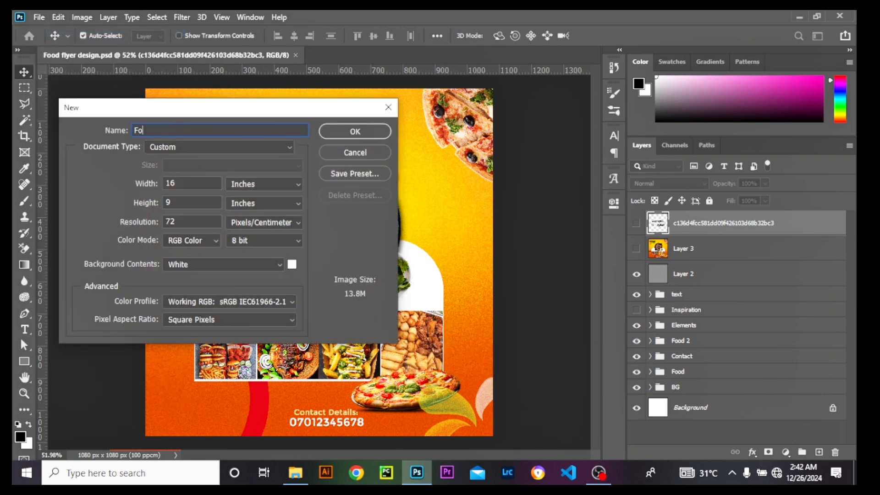
text(od flyer Design)
- Set the new document's size to 1080 by 1080 pixels, keep the resolution at 72 pixels/centimeter, and create it
click(259, 183)
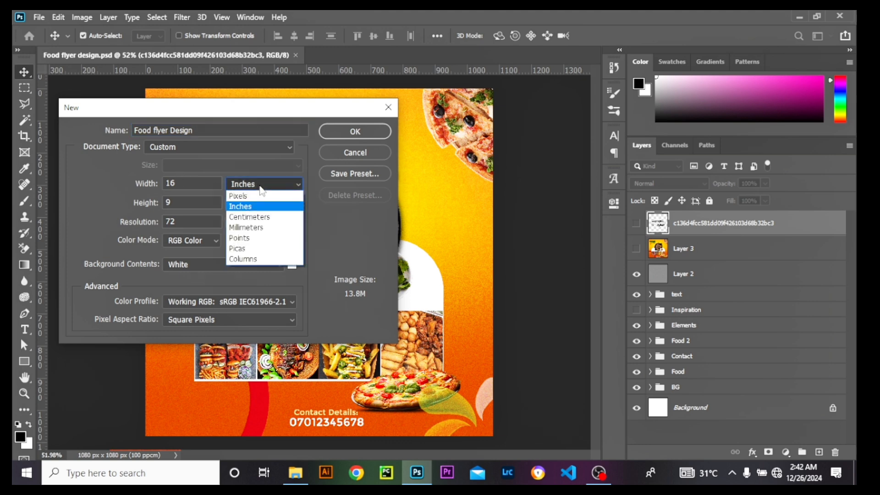
click(255, 193)
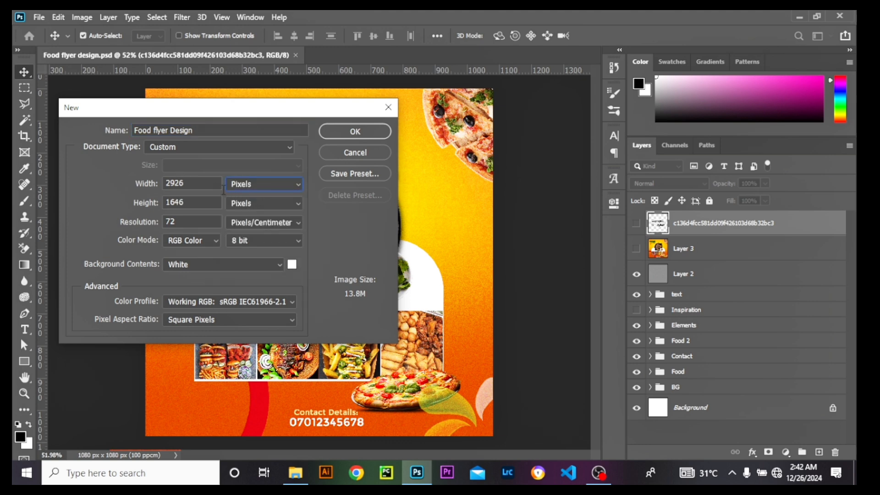
double_click(203, 185)
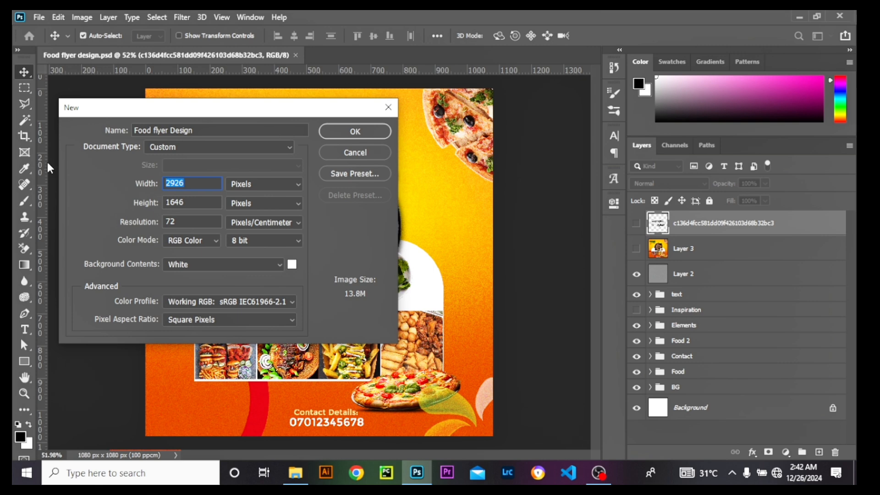
text(1080)
drag(183, 203, 166, 209)
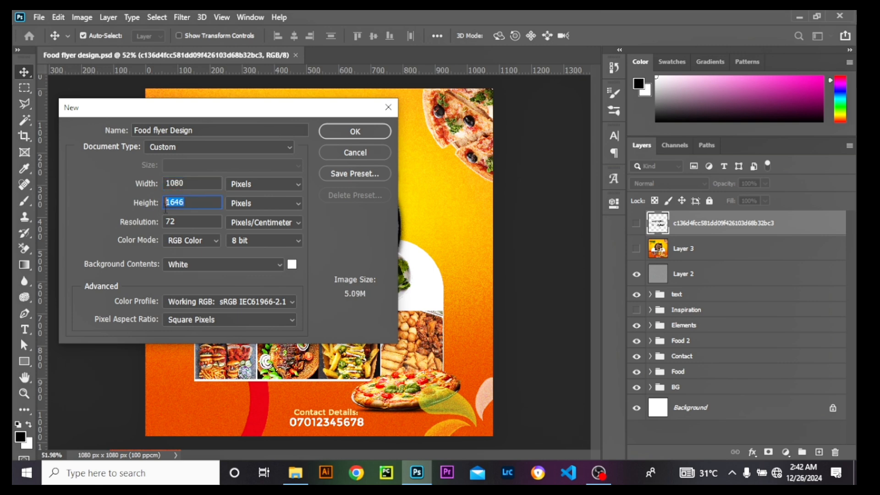
text(1080)
double_click(167, 223)
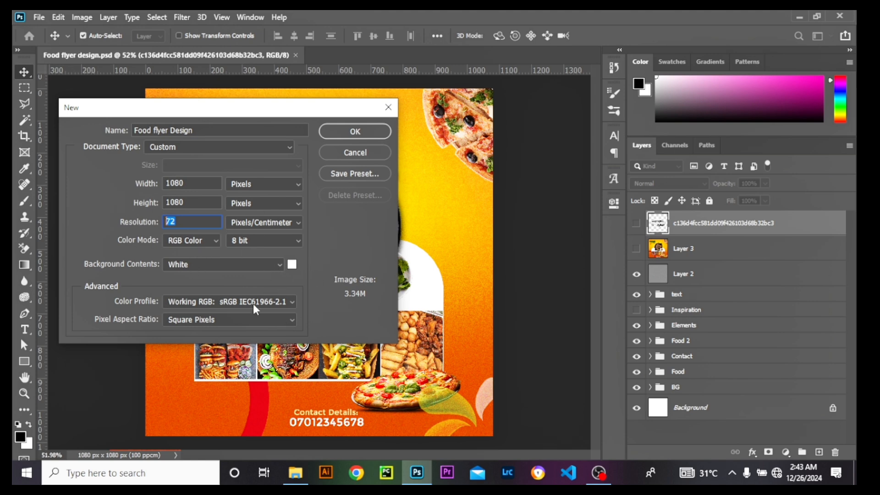
click(352, 133)
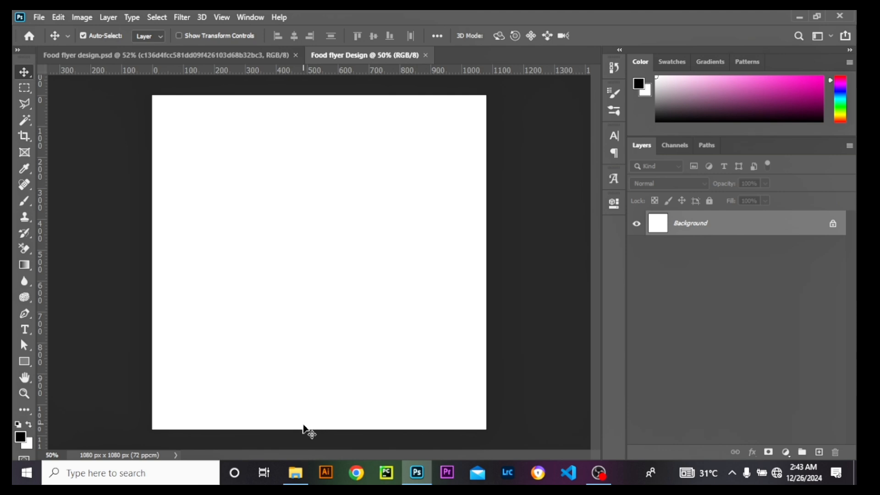
- Place the BG image from the Food flyer Design folder and scale it to about 62% so it covers the whole canvas
click(296, 473)
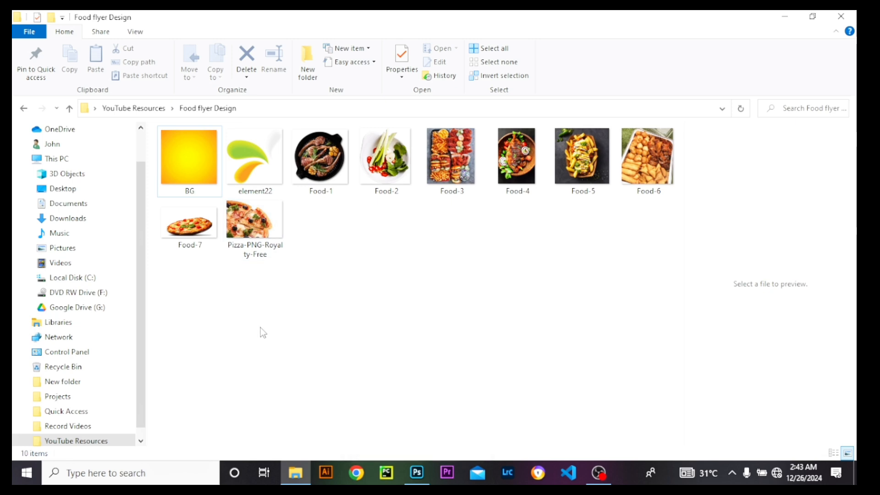
click(175, 150)
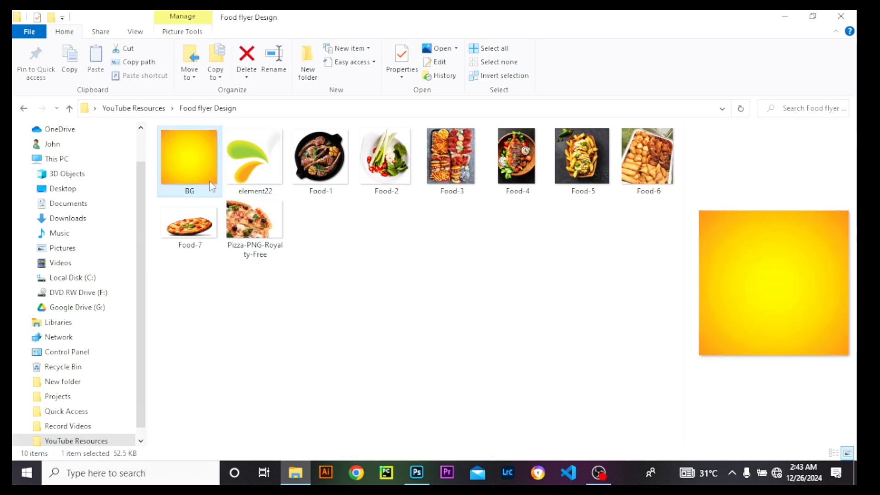
drag(183, 158, 370, 319)
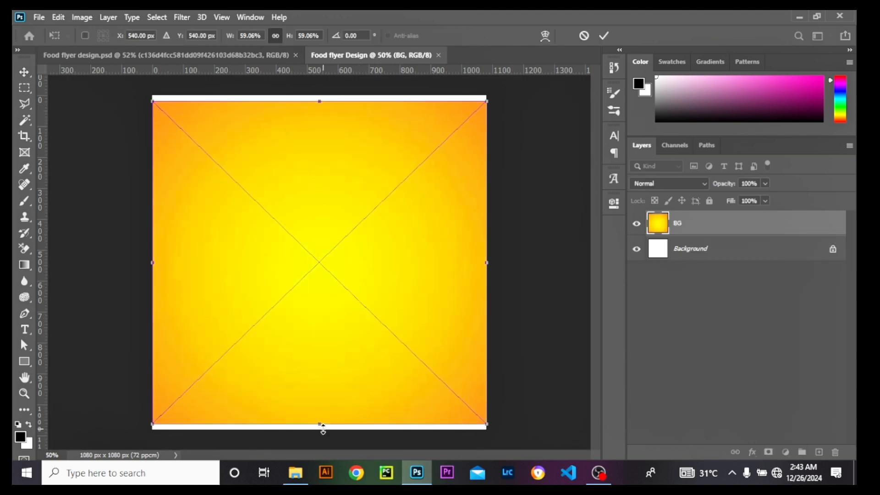
drag(319, 425, 321, 433)
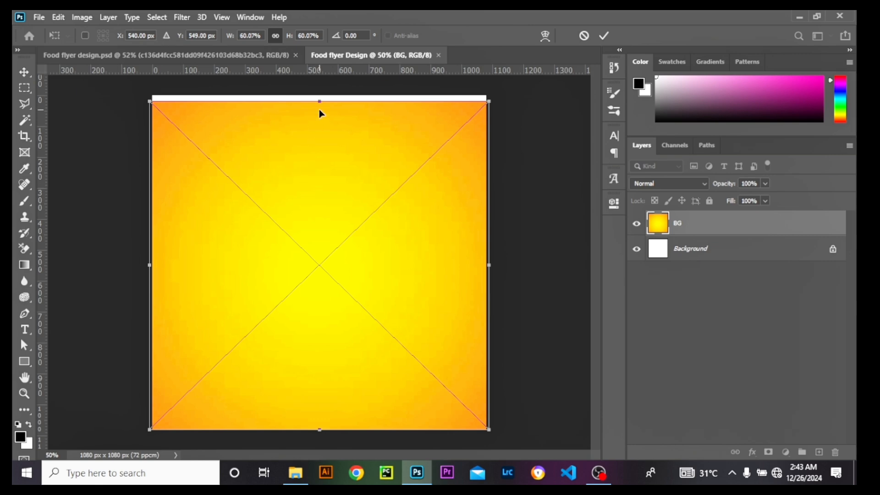
drag(320, 102, 320, 90)
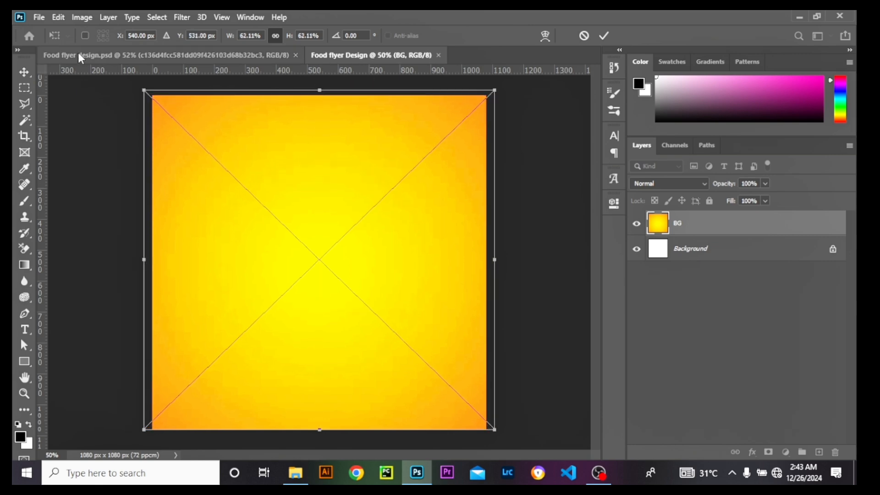
click(20, 70)
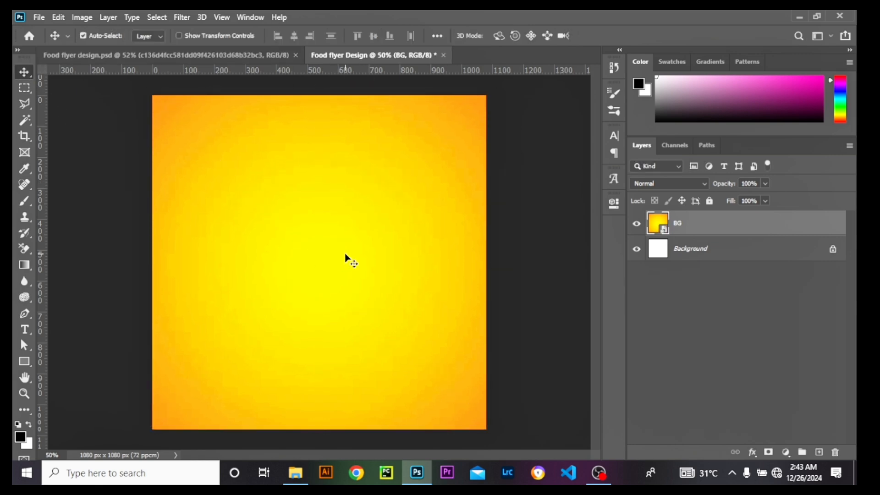
- Examine the finished flyer in Food flyer design.psd as a reference, and return to the new document
scroll(349, 258, down, 2)
scroll(477, 296, up, 1)
scroll(459, 291, down, 1)
scroll(470, 264, up, 1)
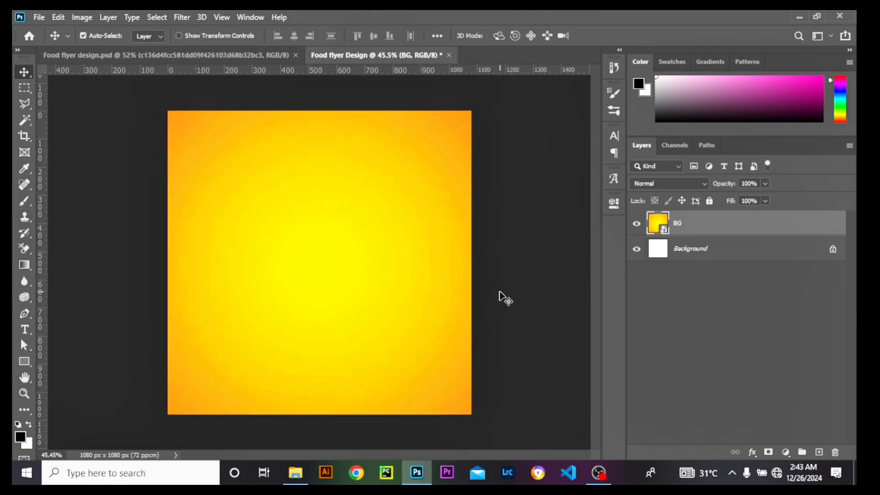
click(216, 56)
scroll(390, 327, down, 2)
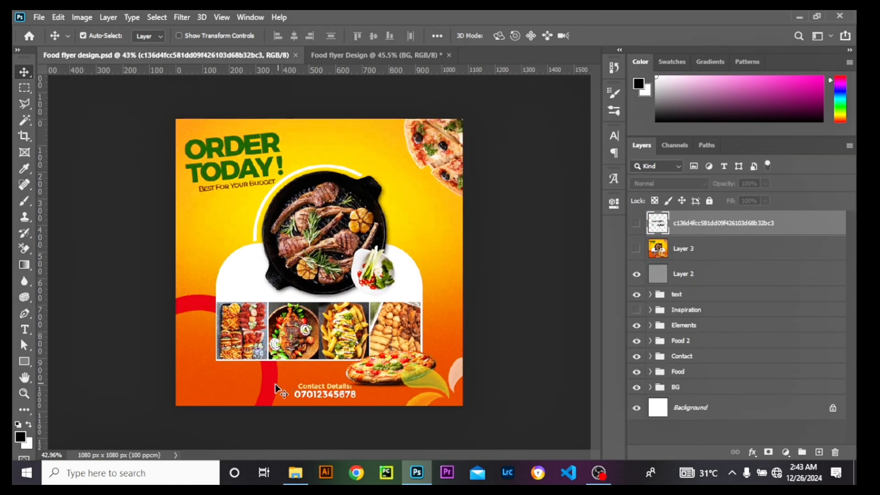
key(ctrl+0)
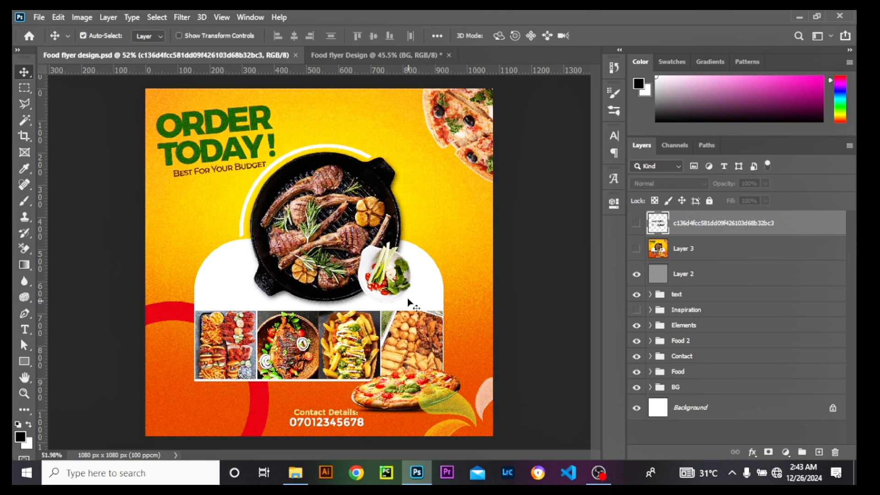
click(345, 55)
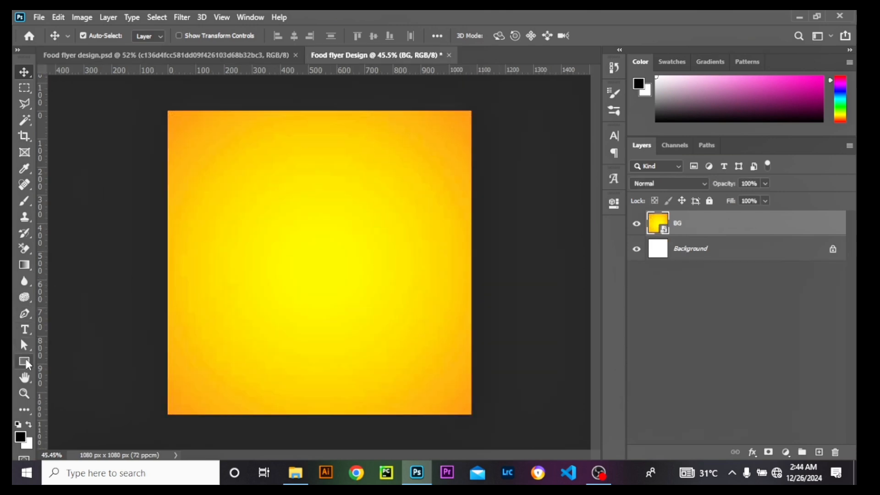
- Draw a rectangle about 1374 by 381 px across the lower part of the canvas and fill it with color #d04500
click(25, 361)
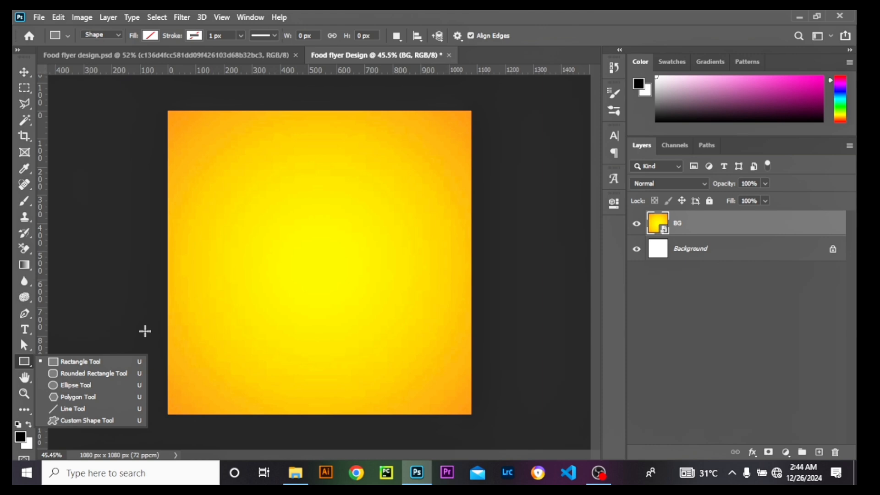
drag(145, 331, 531, 438)
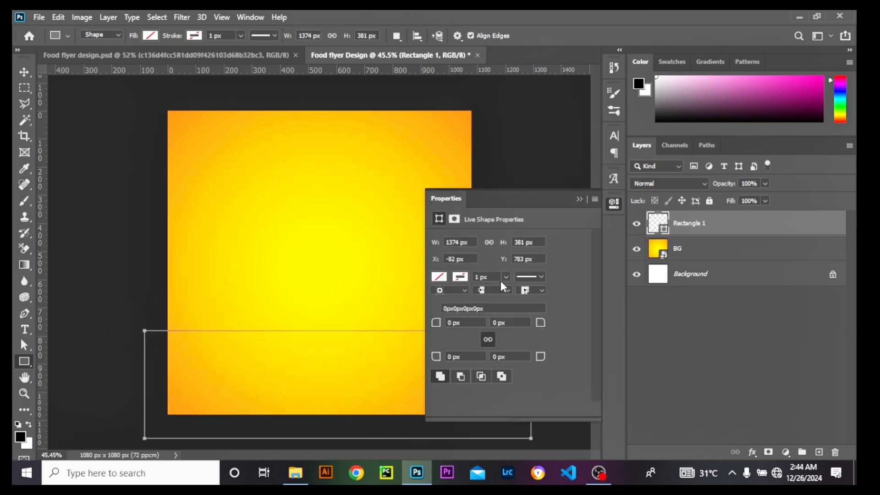
click(441, 277)
click(595, 274)
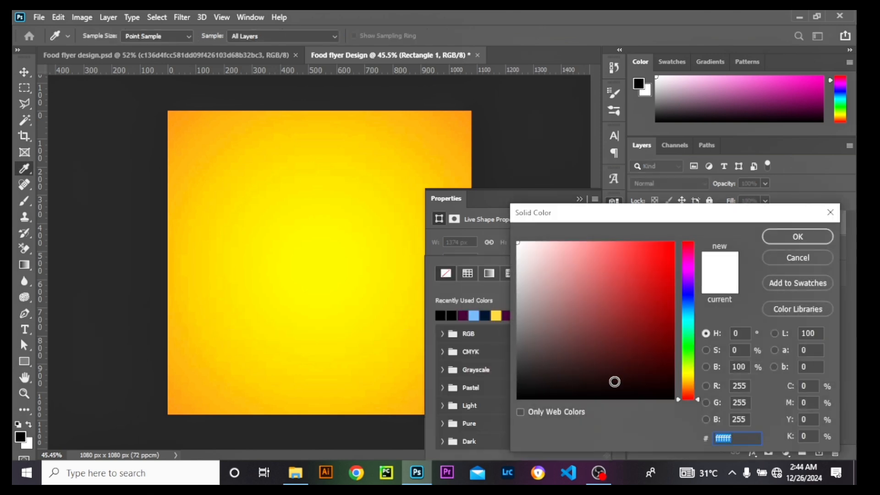
text(d04500)
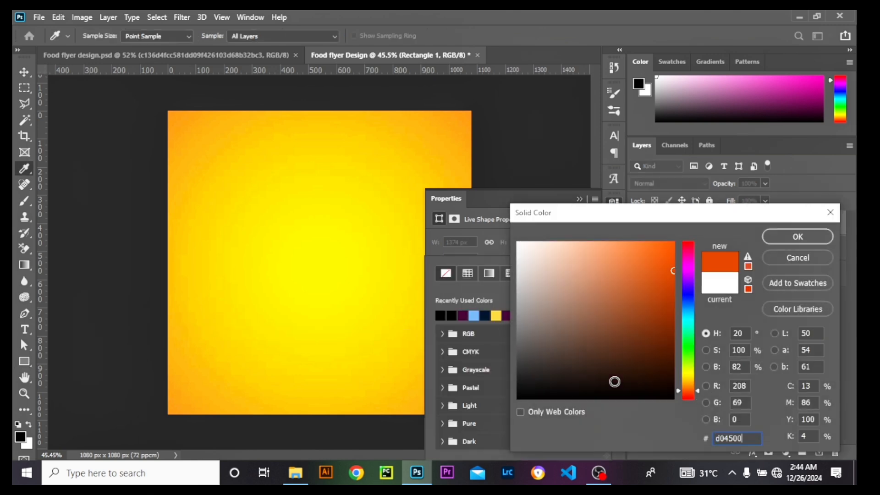
double_click(745, 436)
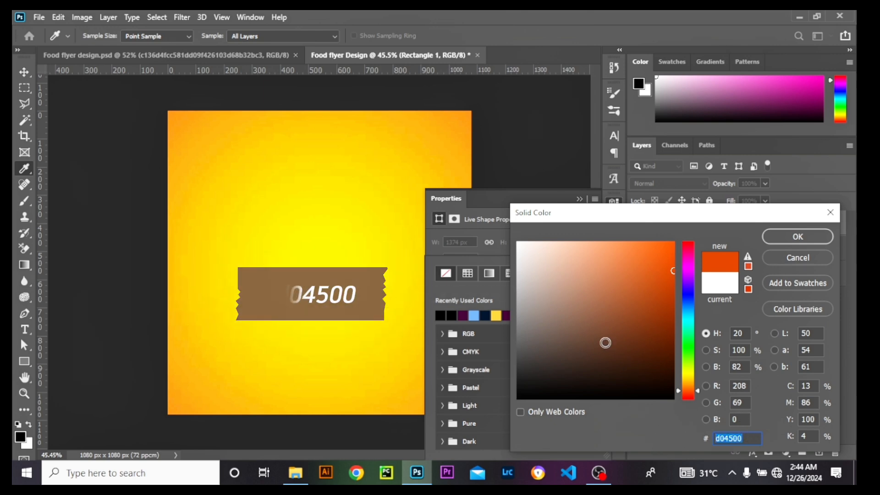
click(801, 236)
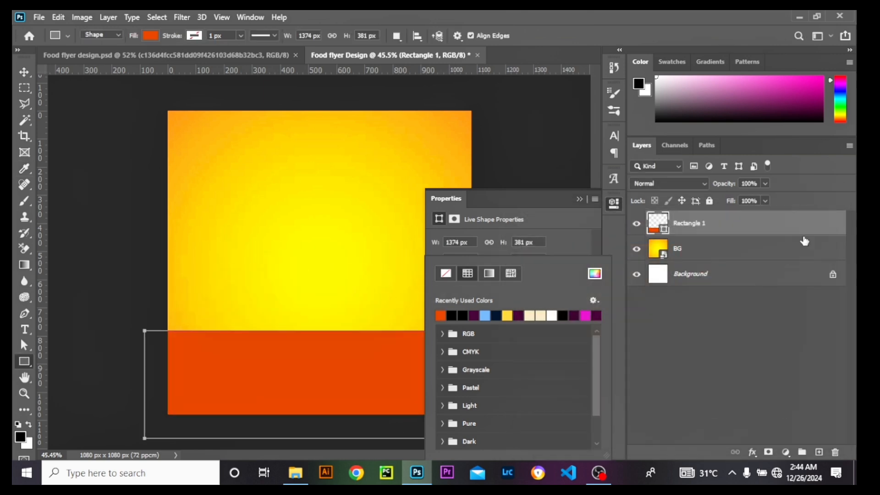
click(580, 195)
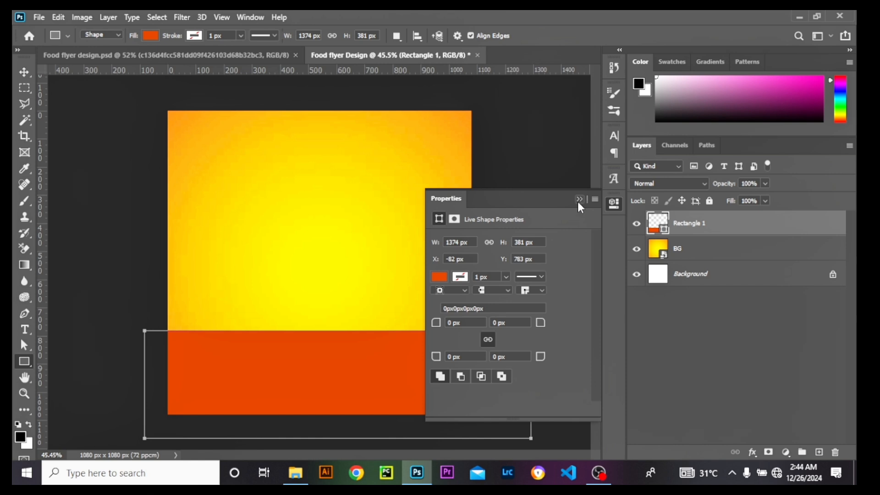
click(580, 199)
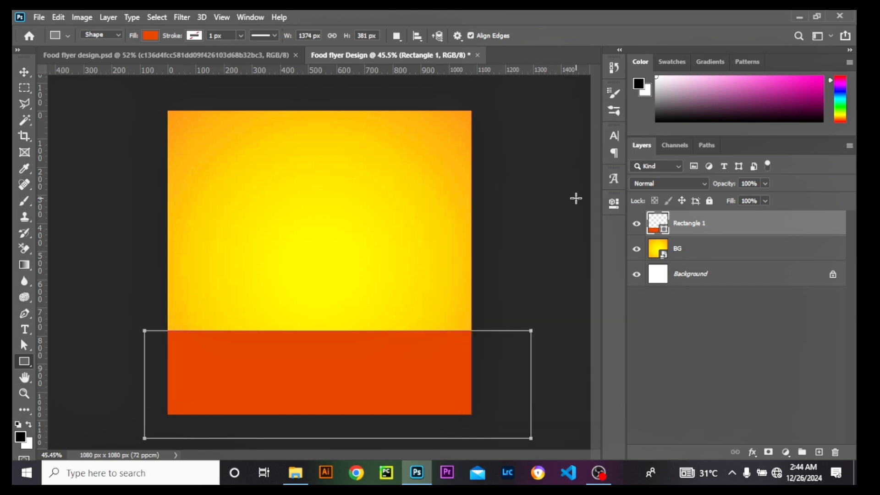
click(27, 73)
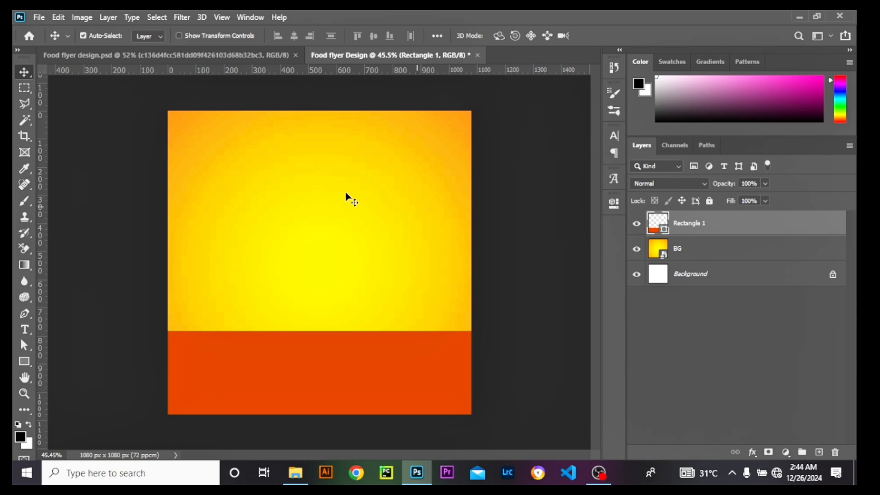
- Convert the orange rectangle to a smart object and apply a Gaussian Blur with a radius of 150.3 pixels
click(183, 18)
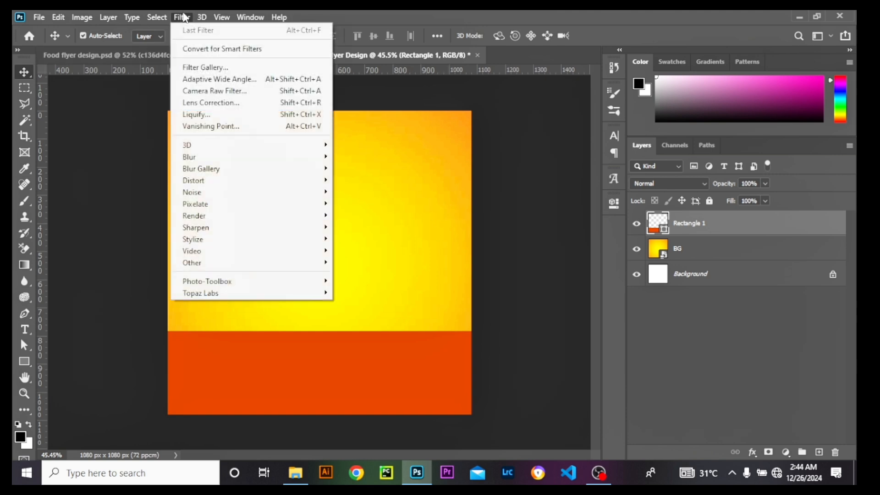
mouse_move(199, 157)
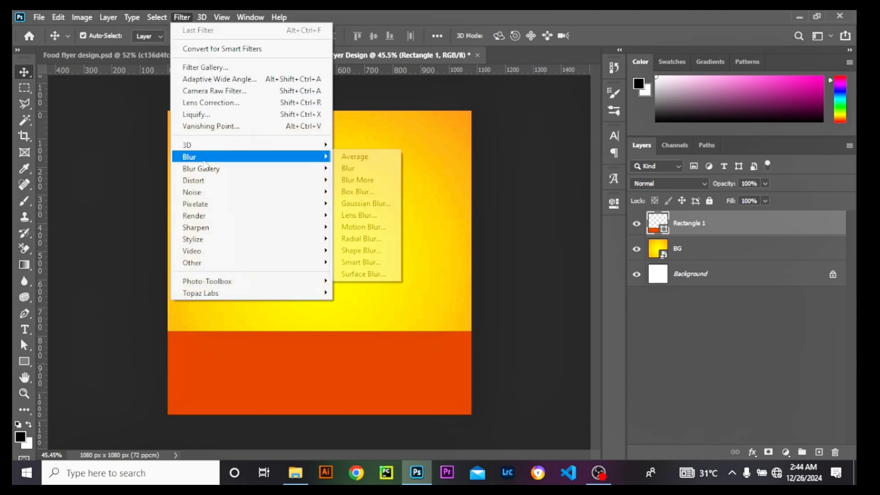
click(380, 207)
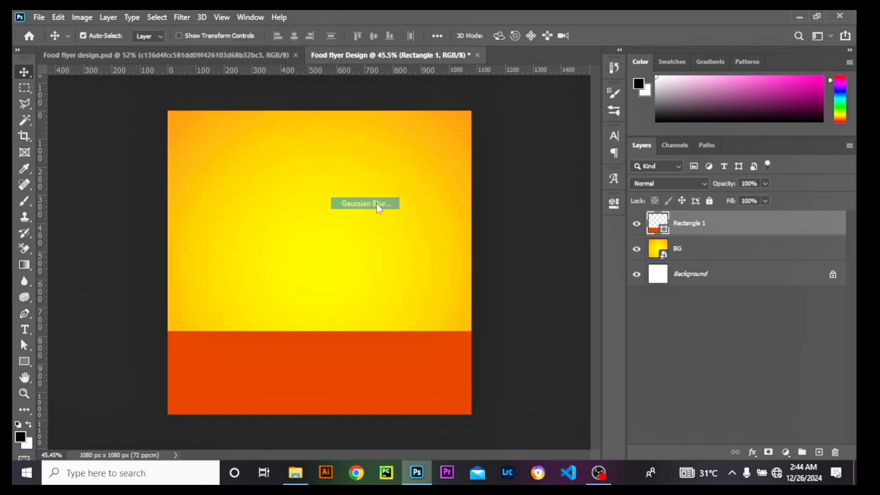
click(402, 189)
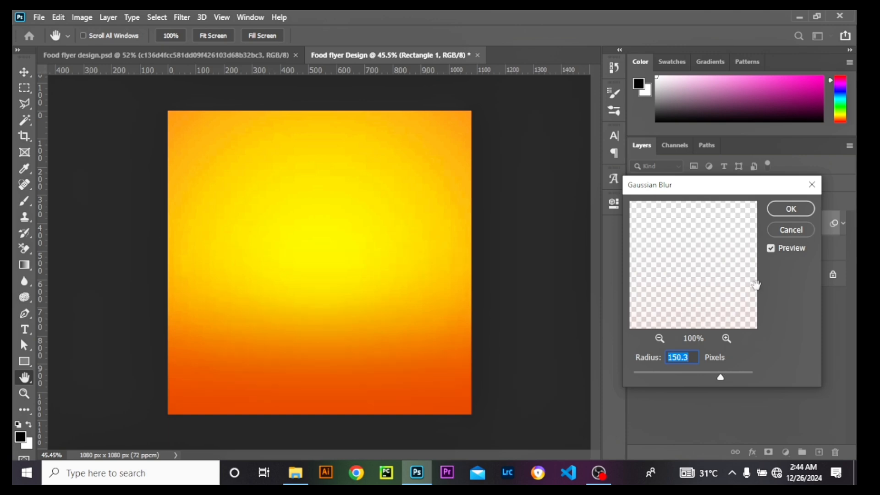
click(790, 210)
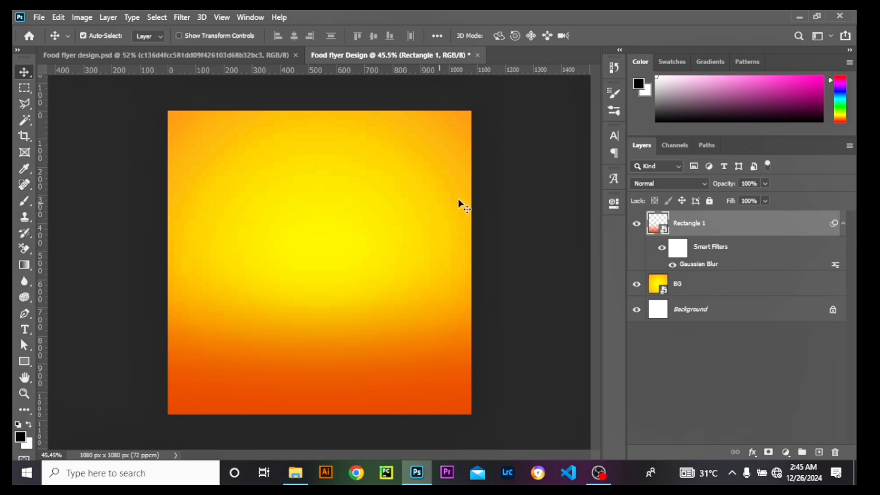
- Unlock the Background layer and group it with the BG and Rectangle 1 layers
click(834, 311)
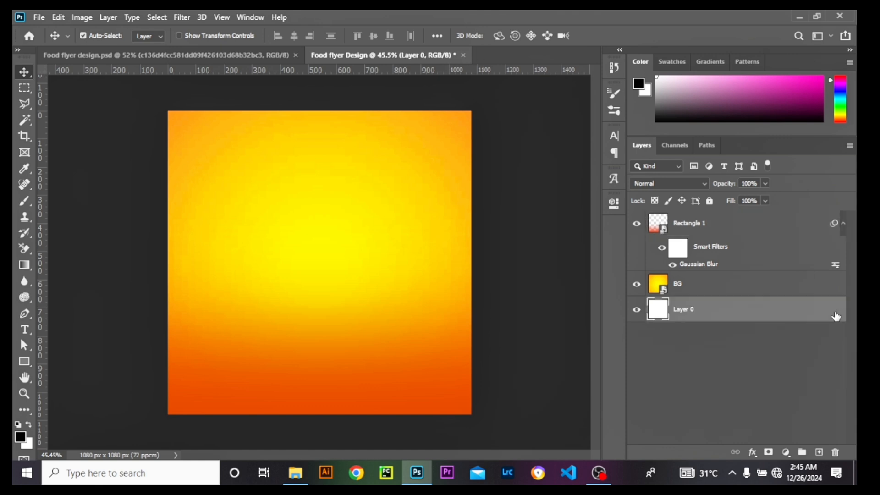
shift+click(739, 228)
key(ctrl+g)
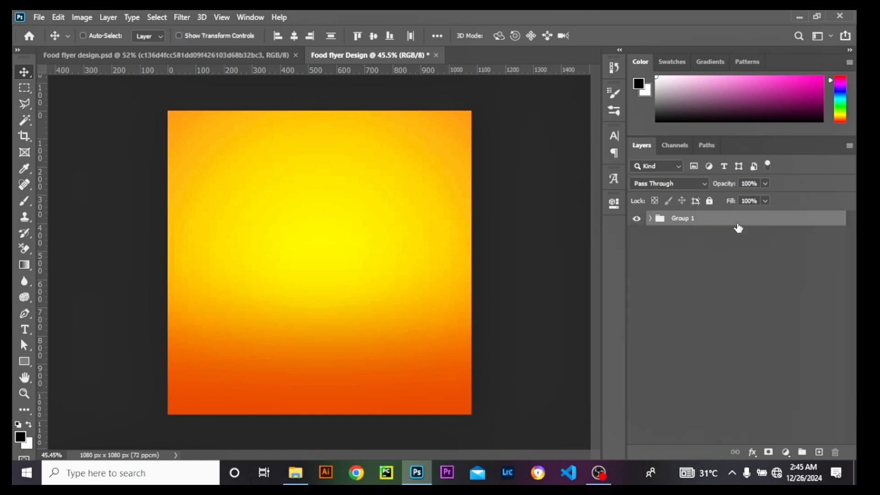
- Rename the Group 1 layer group as BG
double_click(683, 219)
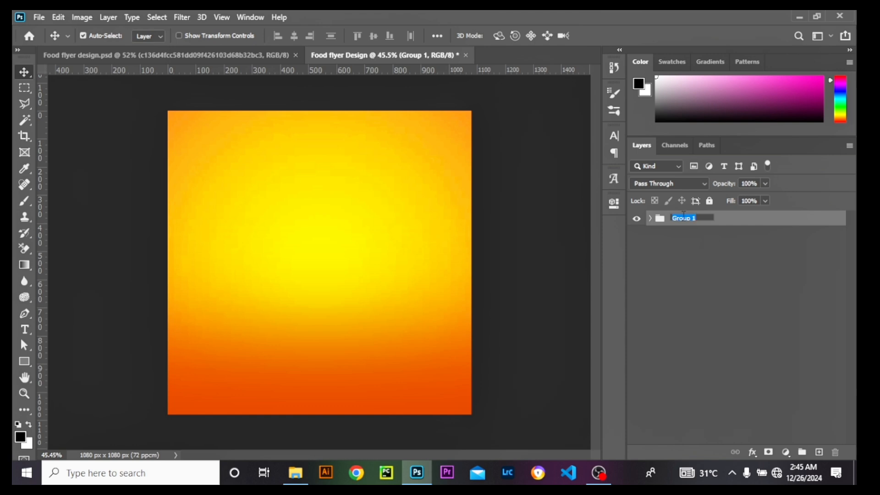
text(BG)
key(Return)
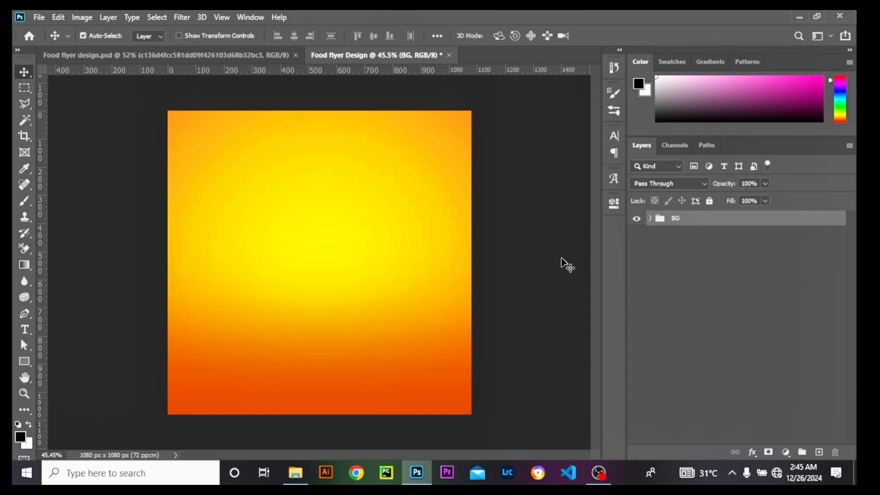
- Check the reference flyer, and draw a white-filled (#ffffff) rectangle about 799 by 423 px across the lower middle of the new canvas
click(174, 56)
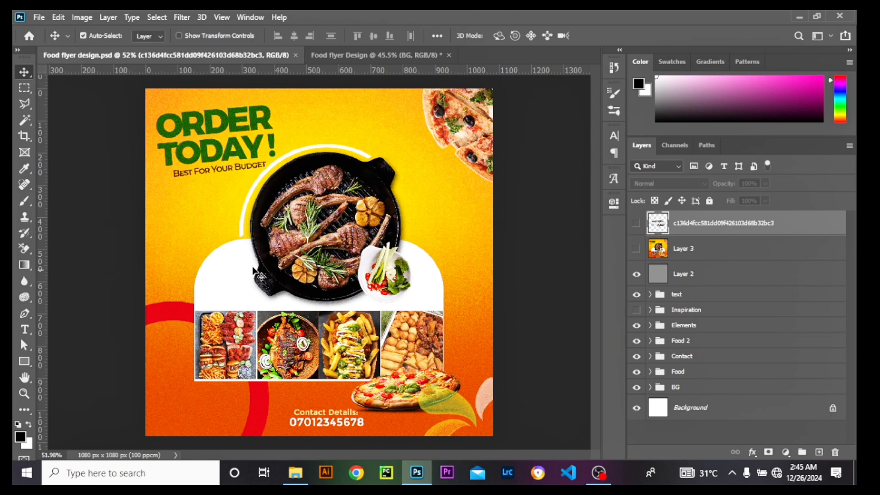
click(362, 54)
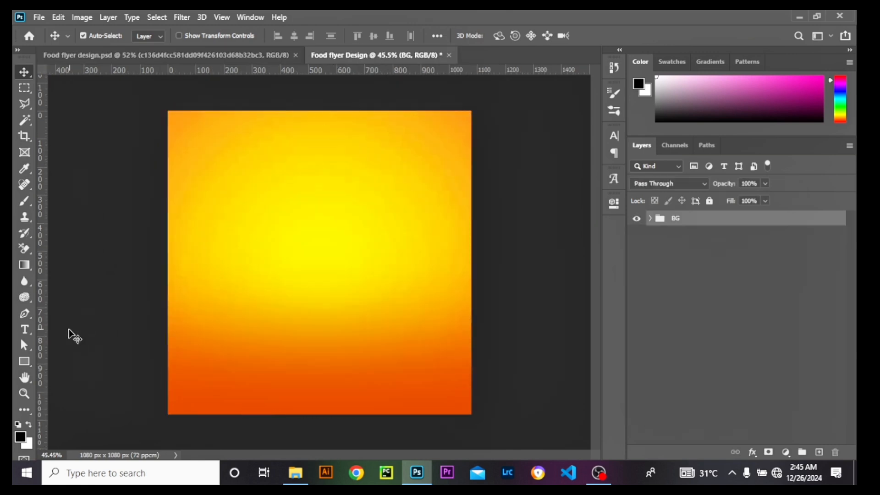
click(24, 362)
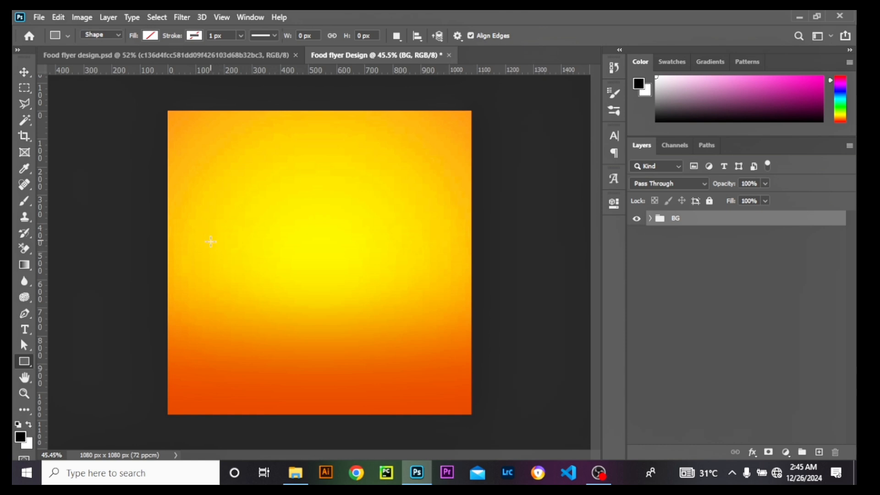
drag(210, 252, 434, 370)
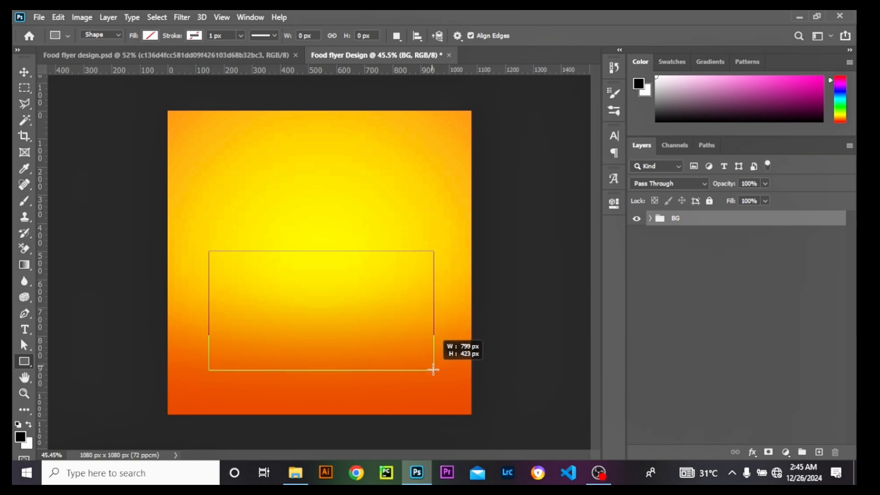
drag(433, 369, 433, 370)
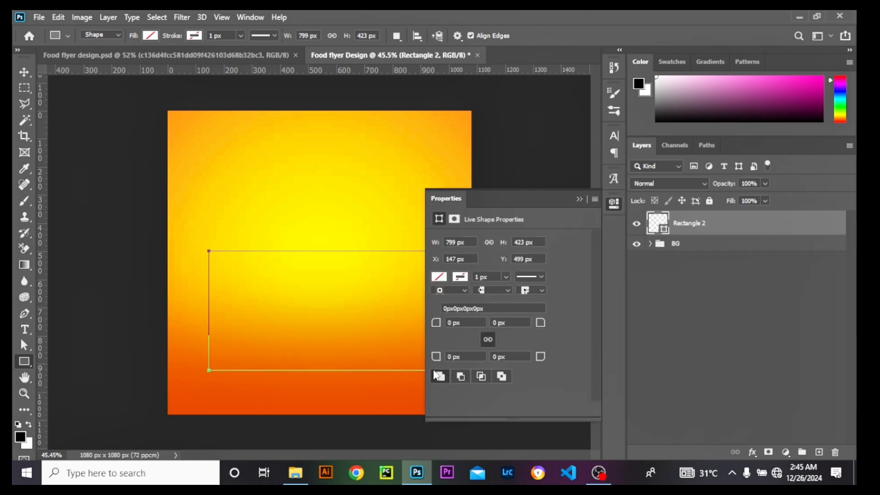
click(439, 278)
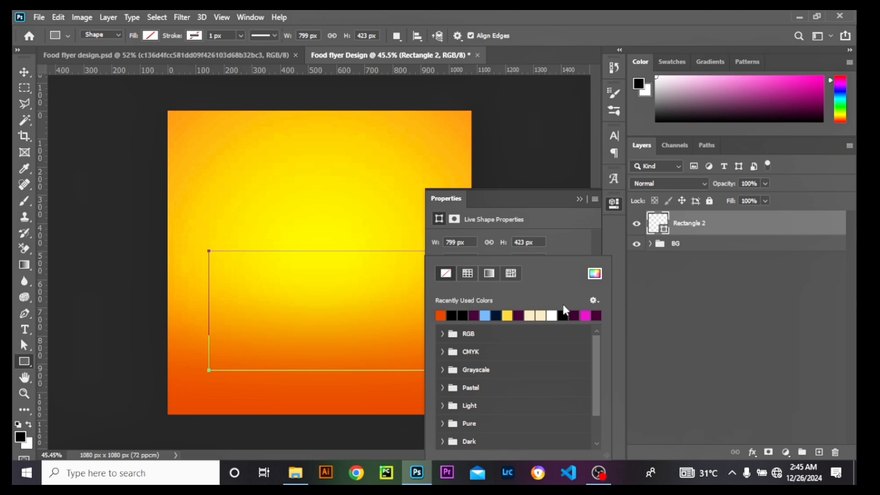
click(595, 274)
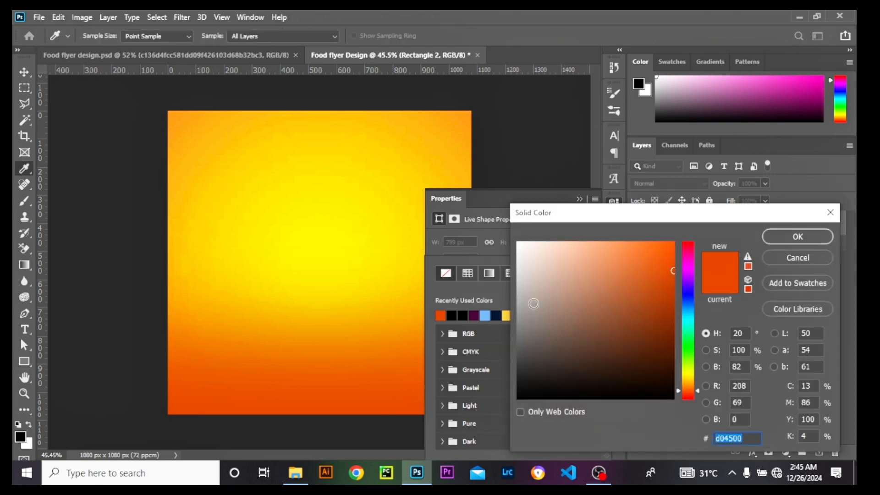
click(518, 244)
drag(518, 244, 481, 230)
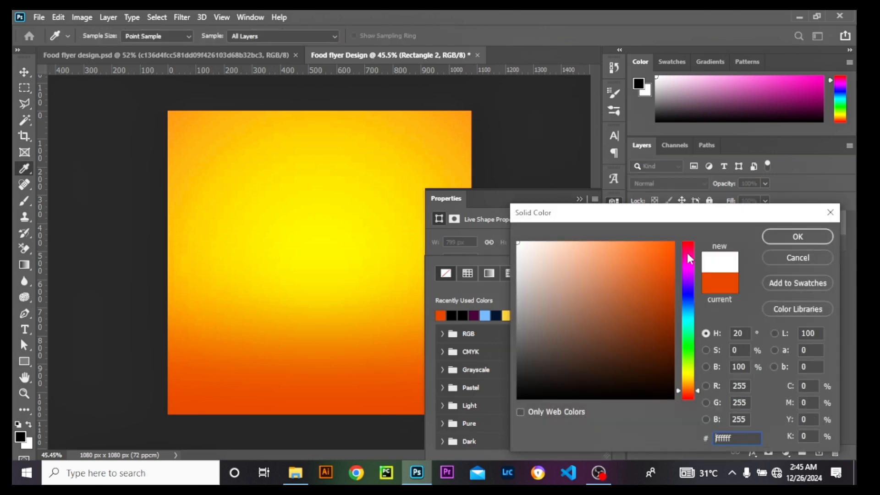
click(798, 236)
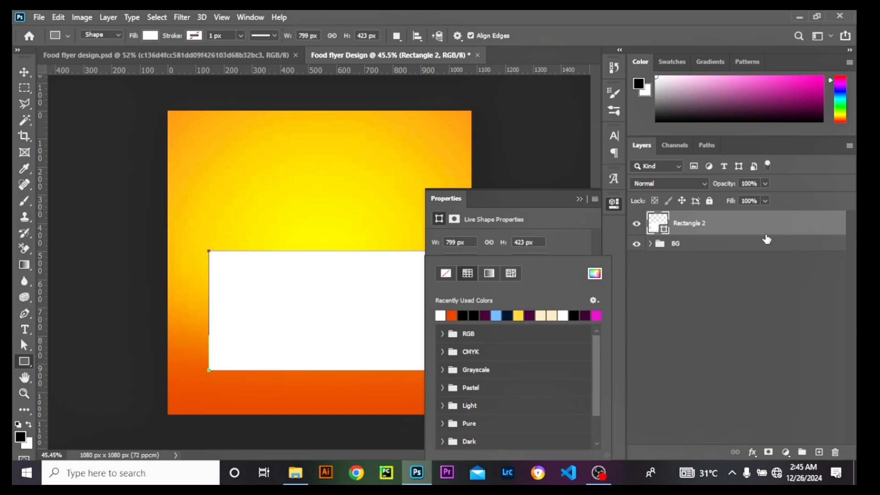
click(572, 225)
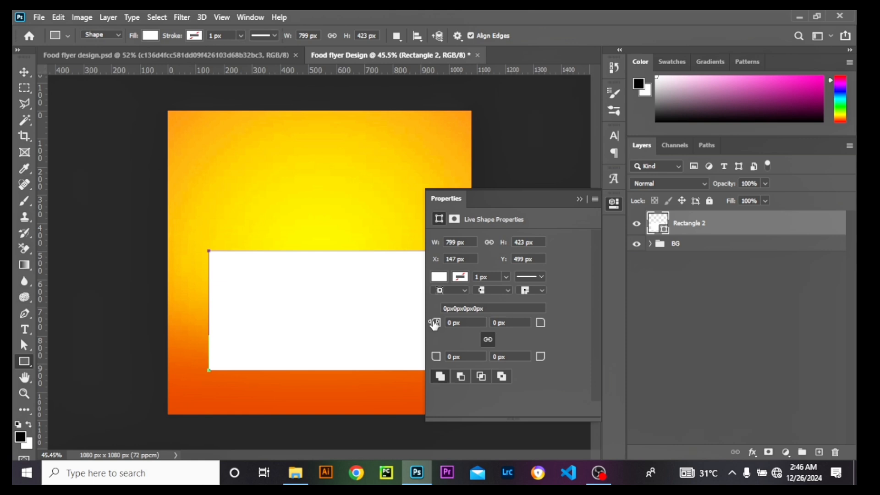
- Round all corners of the white rectangle to about 142 px, unlink the radii and return the two bottom corners to 0 px
drag(434, 325, 522, 315)
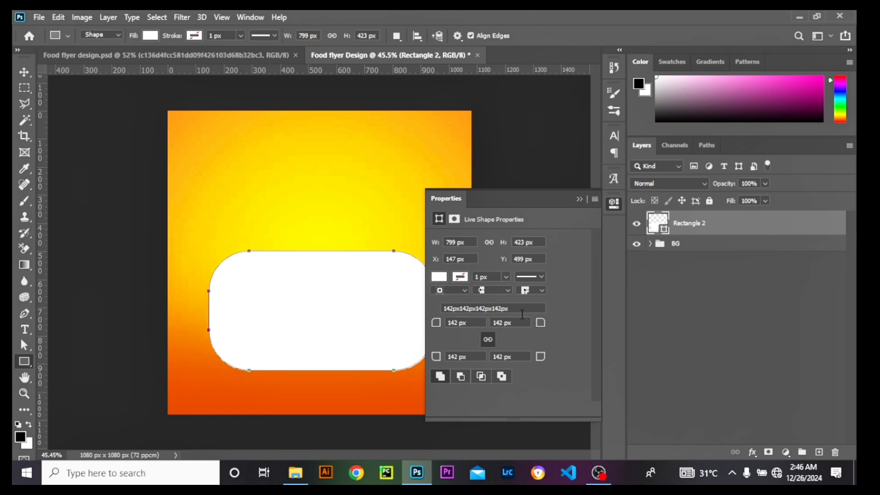
click(486, 340)
drag(436, 357, 310, 376)
drag(540, 361, 296, 370)
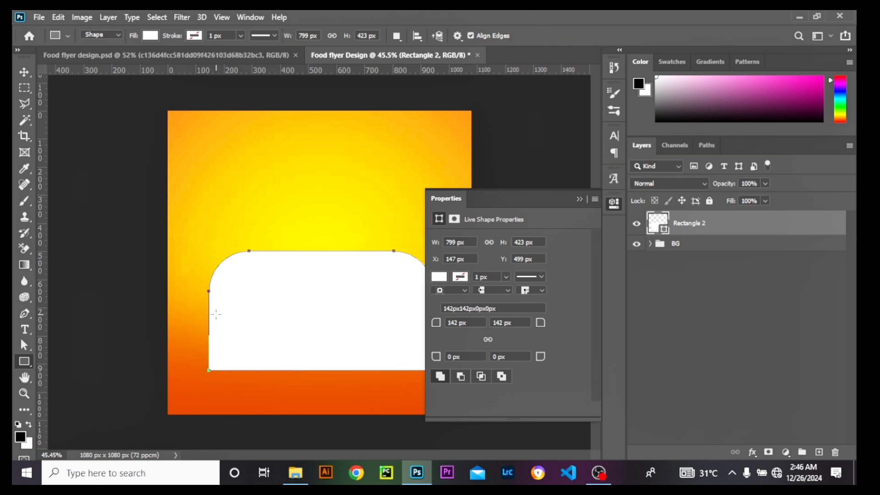
- Set the radius of both top corners of the white rectangle to 150 px
double_click(460, 322)
text(150)
double_click(503, 326)
text(150)
click(579, 200)
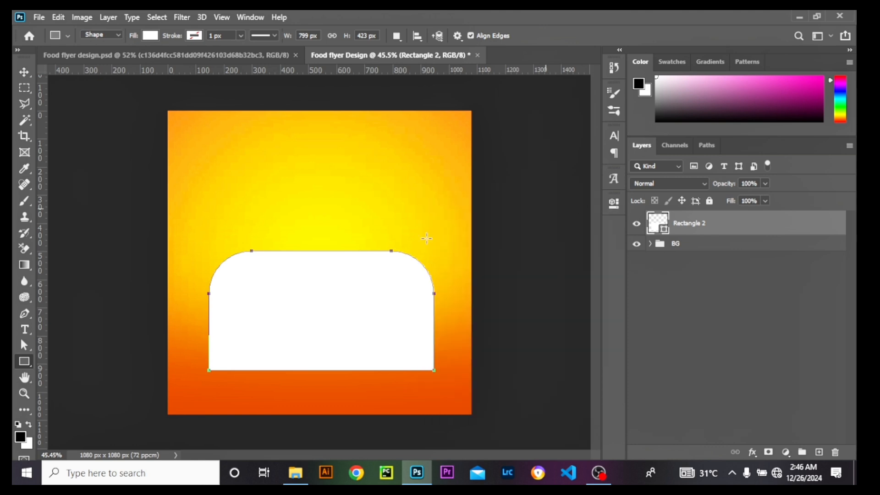
- Move the white shape up to a centre of about X 540, Y 622 px and compare the layout with the reference flyer
click(25, 72)
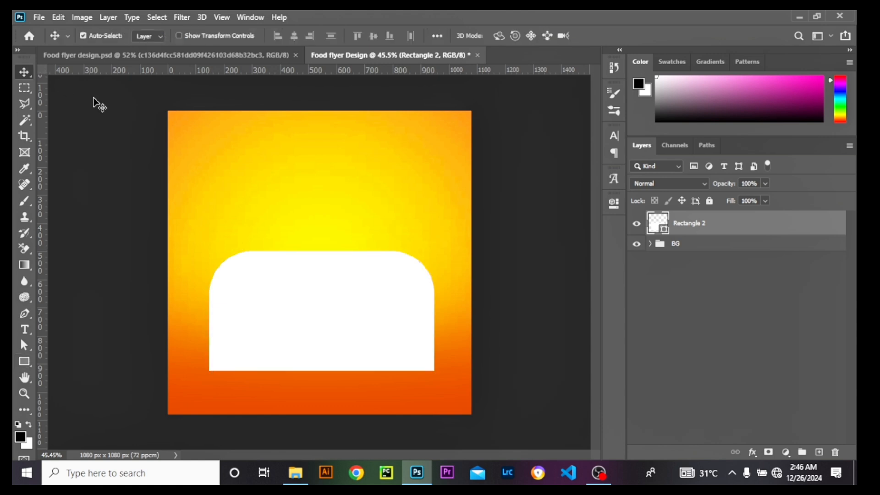
drag(330, 314, 328, 291)
click(158, 60)
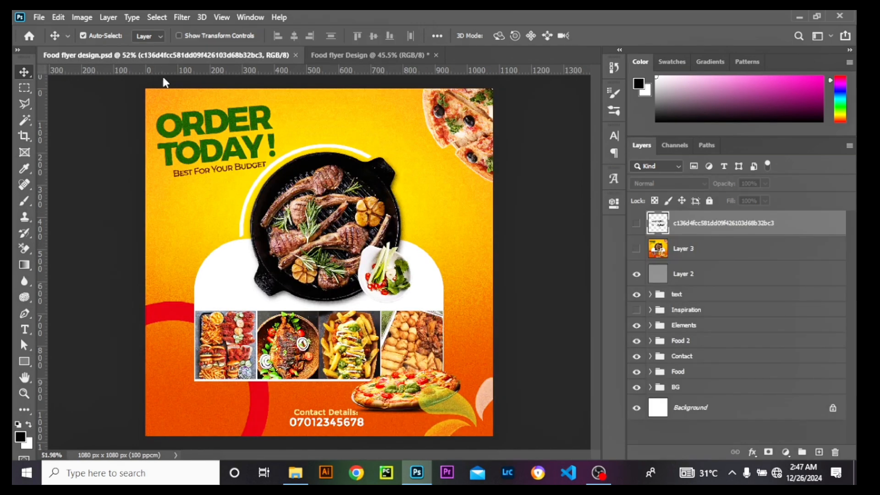
click(377, 56)
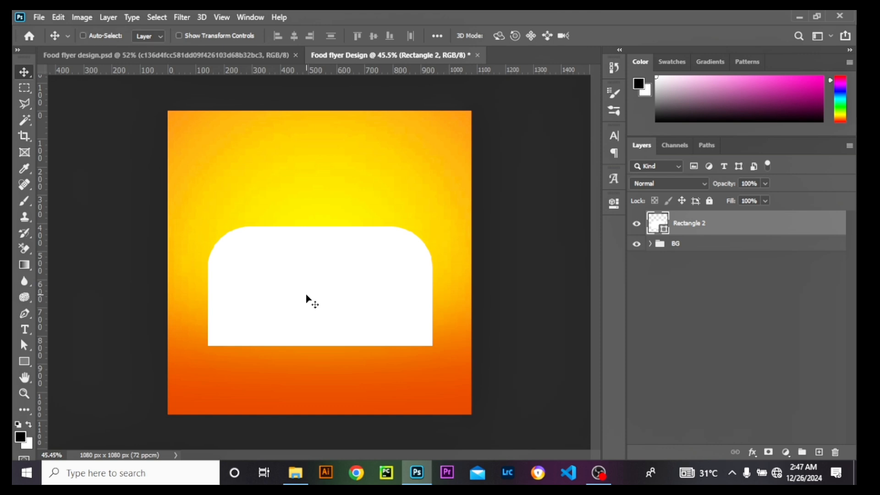
- Stretch the white shape rightward and downward to about 107% of its width and 118.5% of its height
key(ctrl+t)
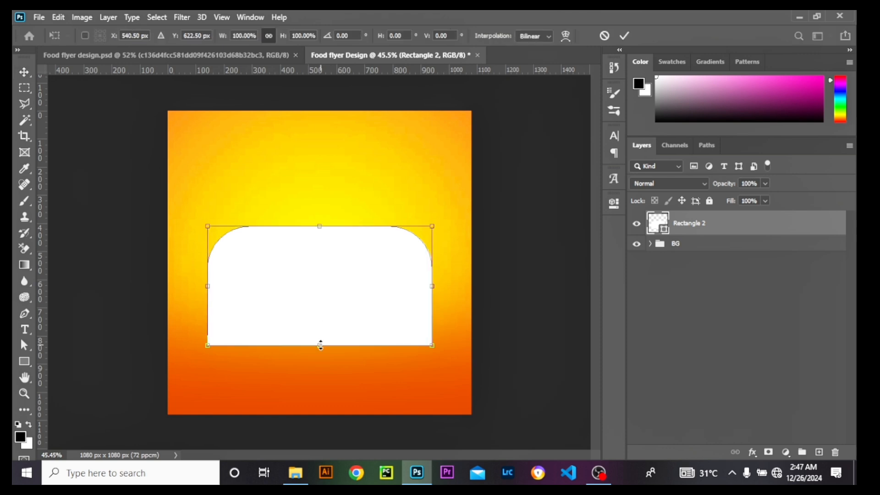
drag(319, 340, 320, 356)
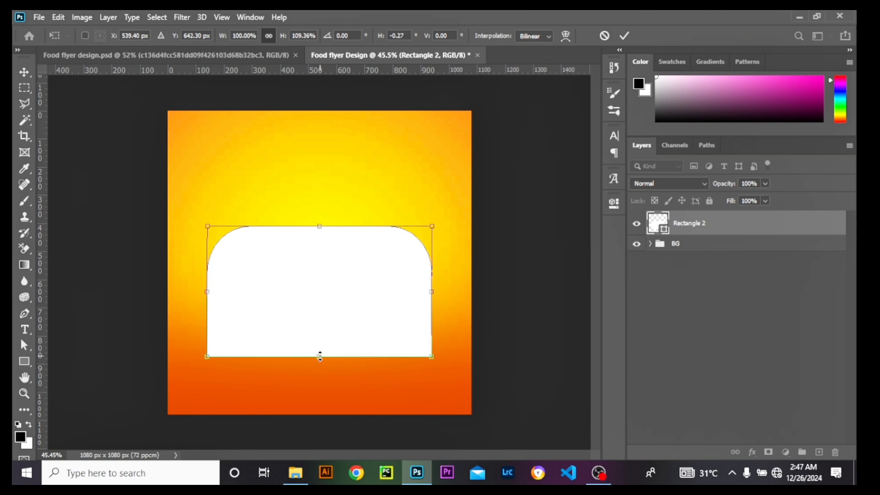
key(ctrl+z)
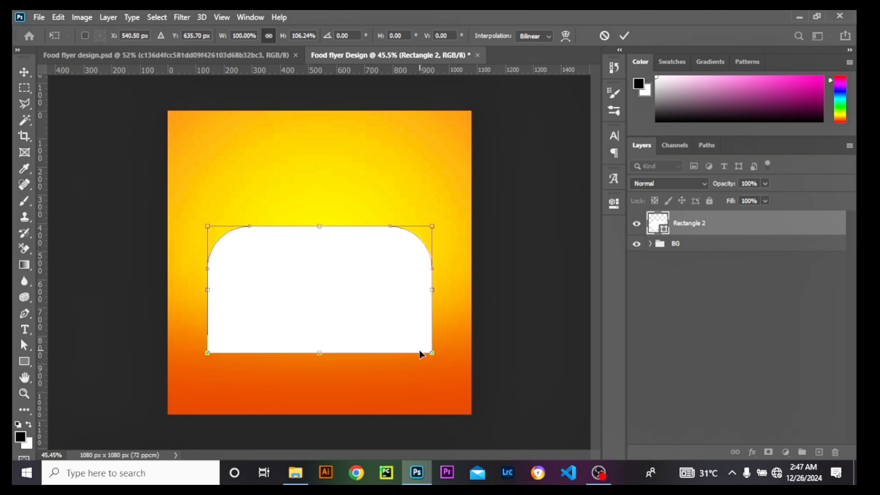
drag(435, 353, 448, 362)
drag(327, 362, 329, 368)
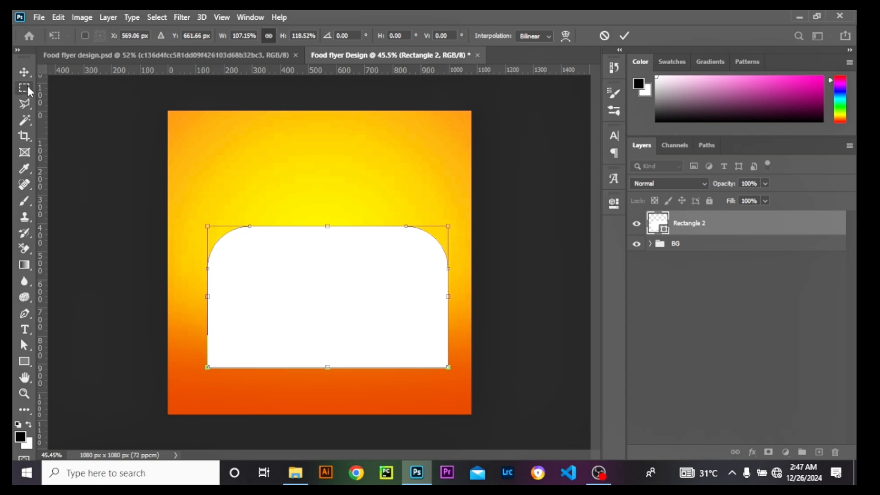
click(24, 72)
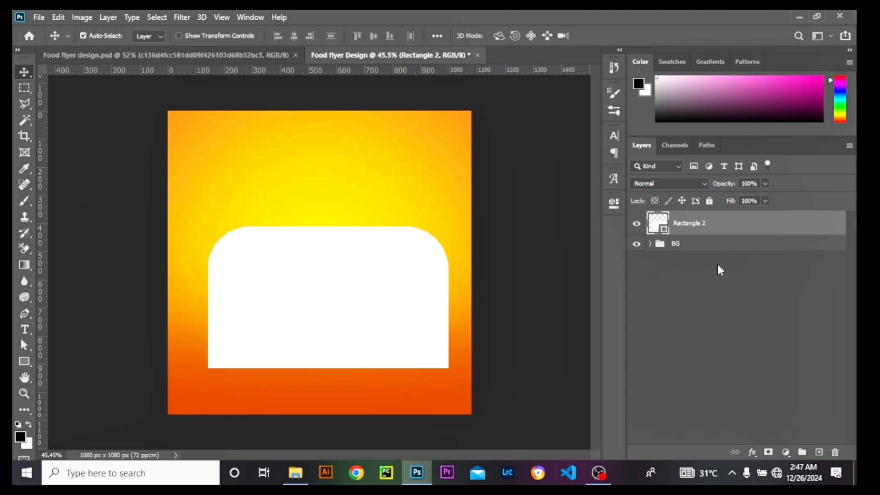
- Center Rectangle 2 horizontally against Layer 0 and move it into the BG group above Rectangle 1
click(650, 244)
ctrl+click(702, 351)
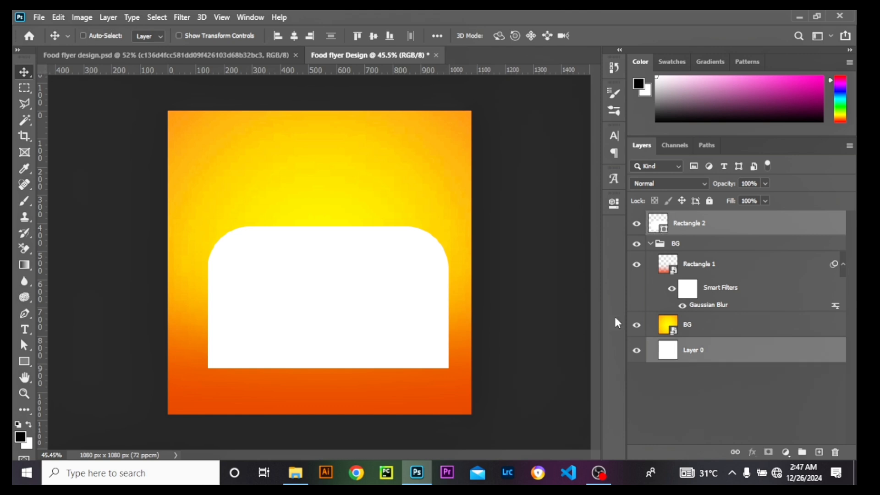
click(292, 37)
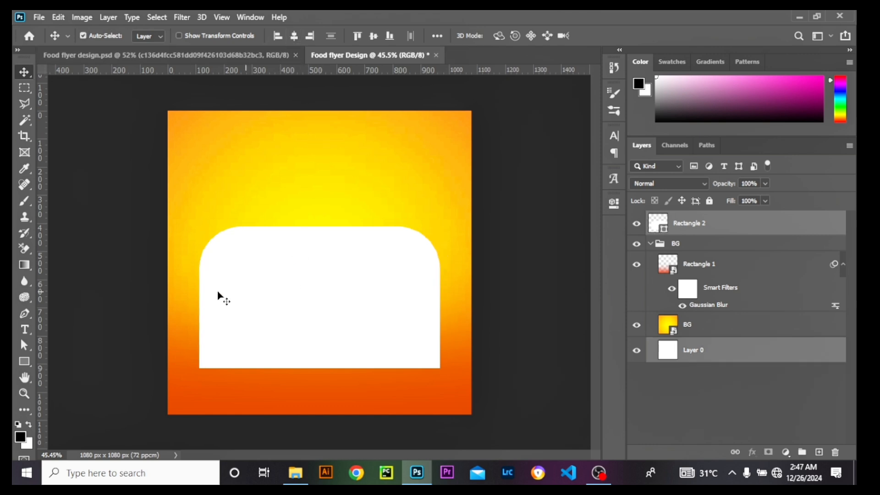
click(287, 197)
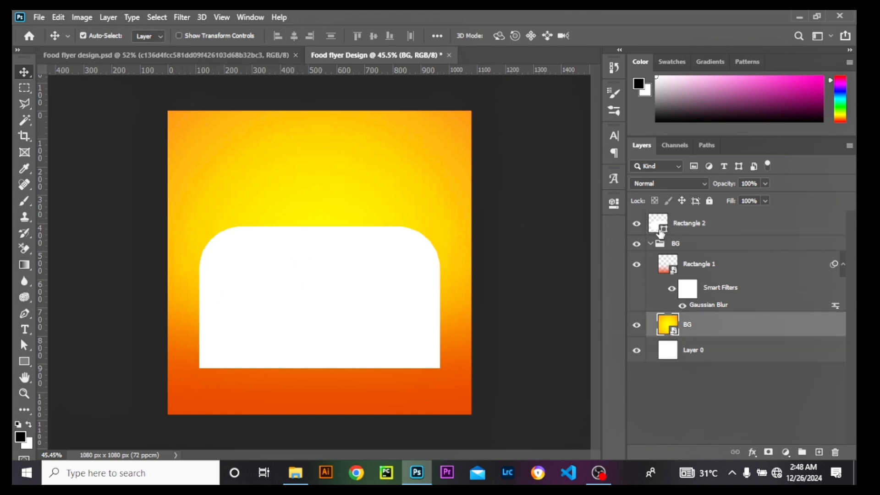
drag(677, 227, 697, 259)
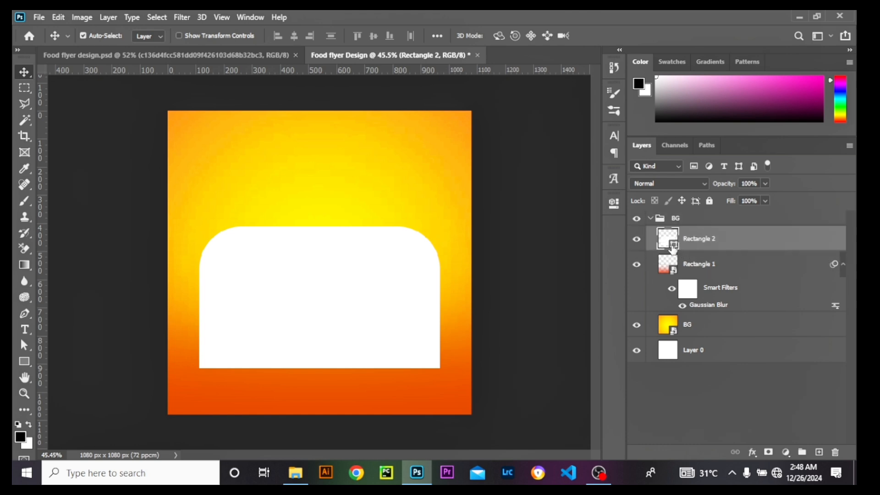
click(651, 219)
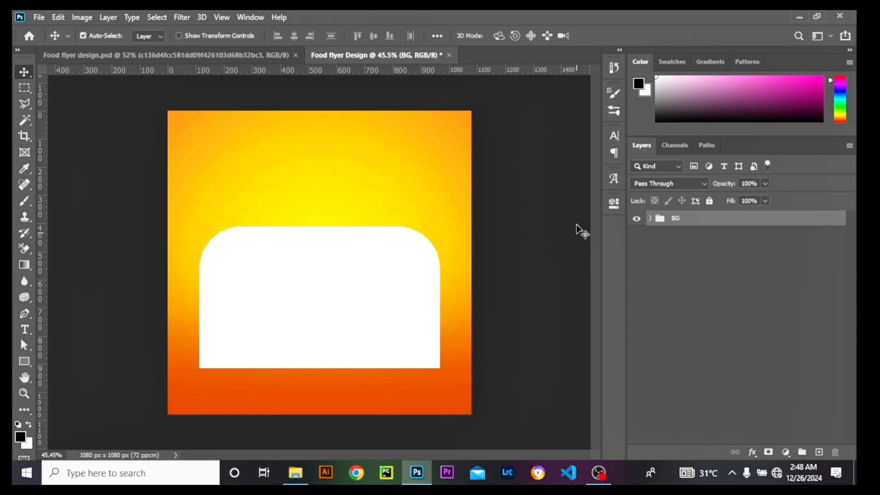
- Check the reference flyer's red rings, and draw a circle about 565 px across overlapping the lower-left corner of the new canvas
click(169, 53)
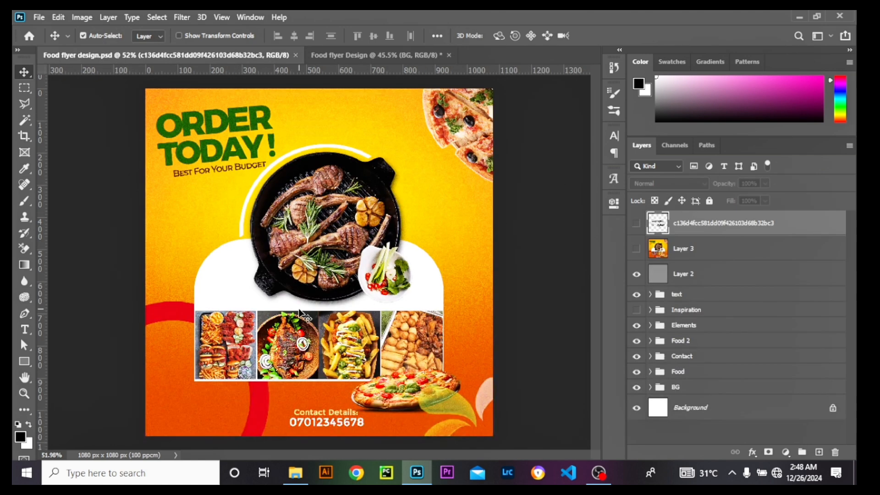
click(377, 53)
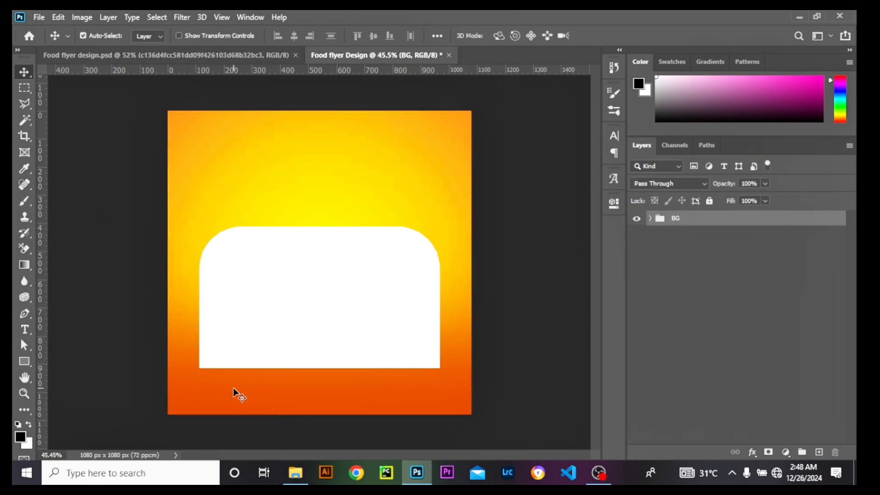
click(179, 52)
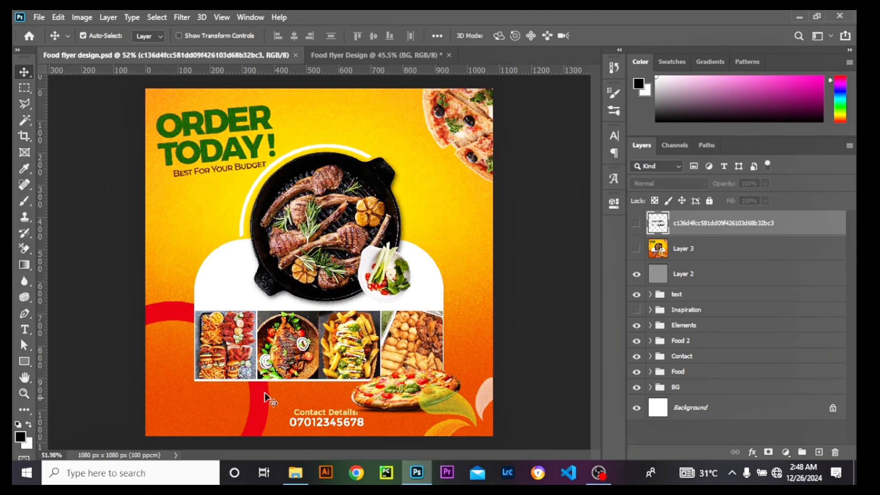
click(376, 55)
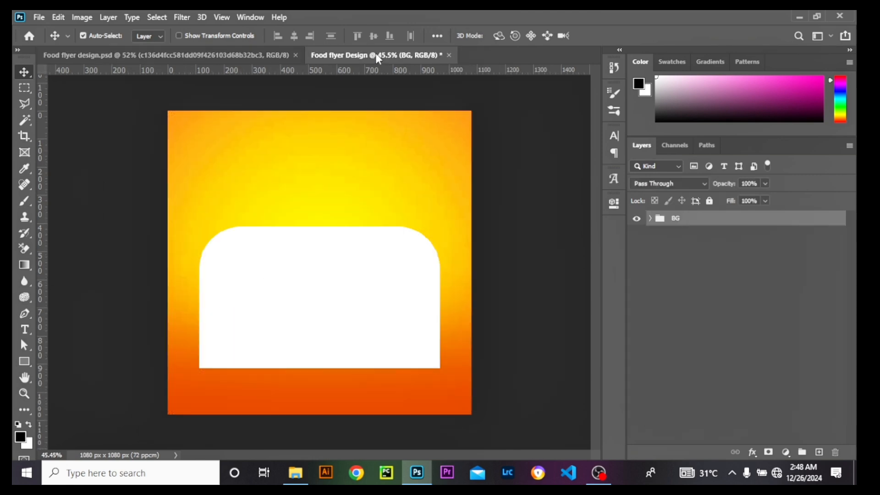
click(17, 361)
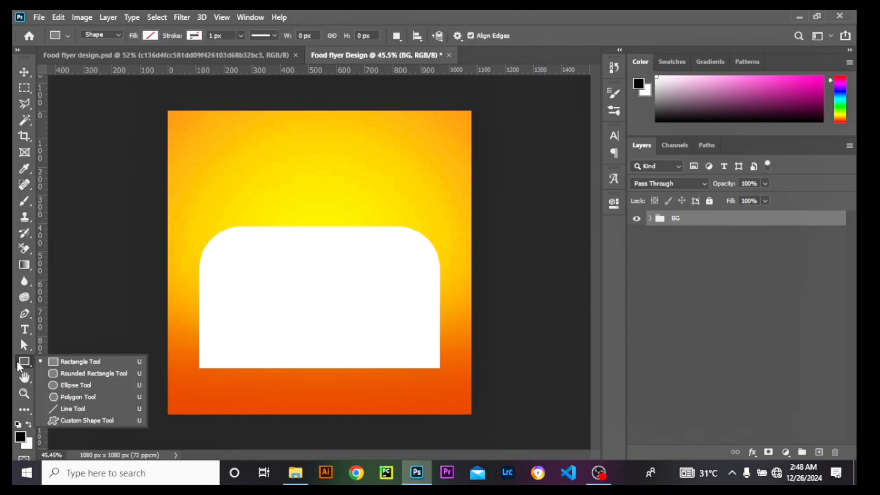
click(93, 384)
drag(145, 311, 304, 481)
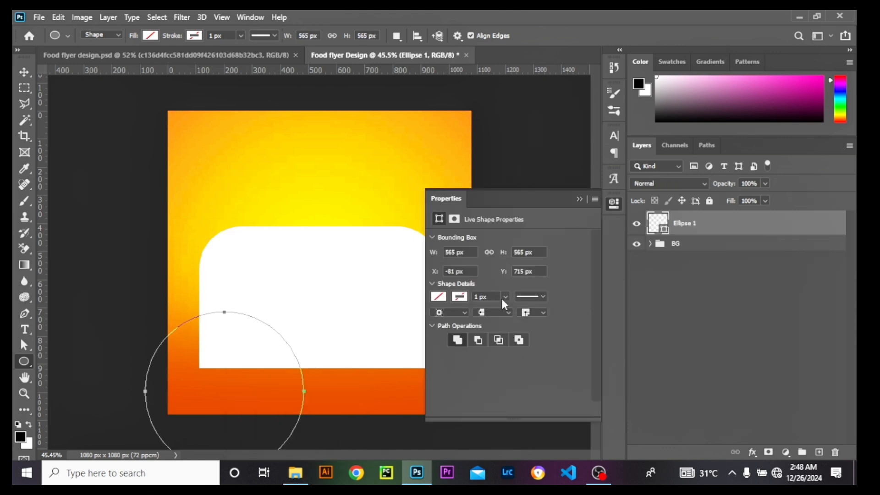
- Give the circle a black stroke about 31.4 px wide with no fill
click(505, 297)
click(491, 280)
click(506, 297)
drag(512, 307, 518, 312)
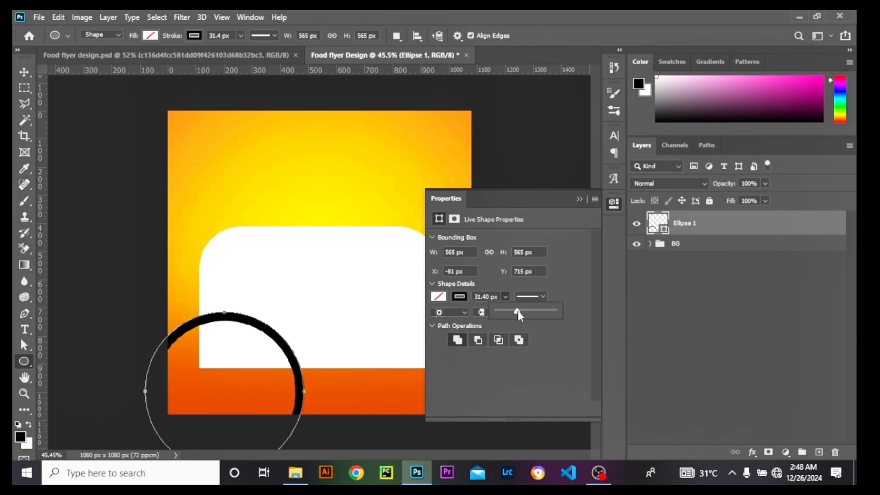
- Set the circle's stroke width to 35 px and its stroke colour to pure red, ff0000
click(491, 296)
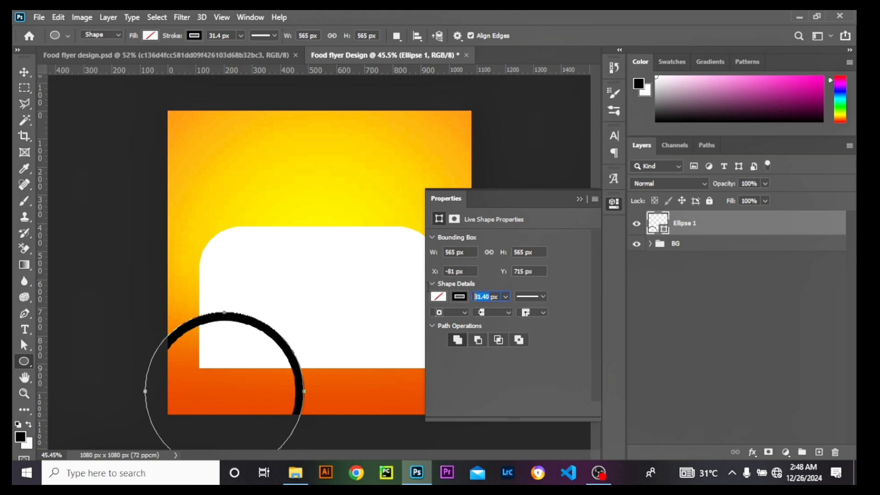
text(35)
click(460, 297)
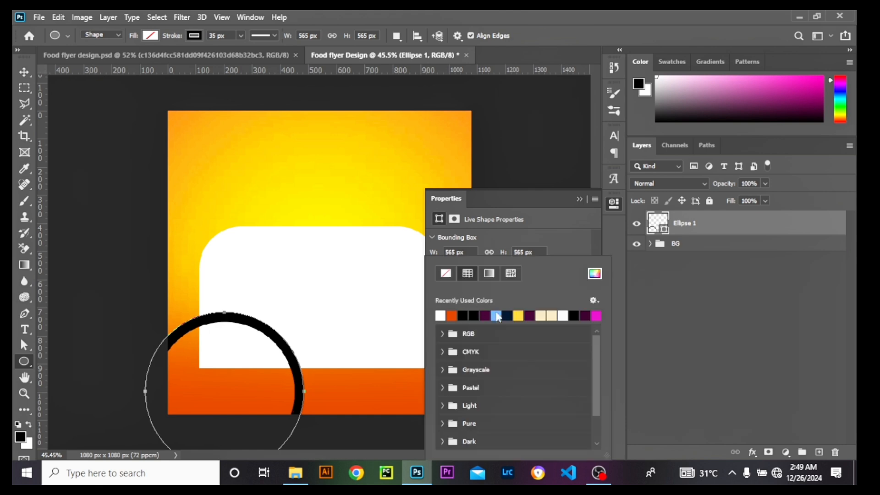
click(596, 275)
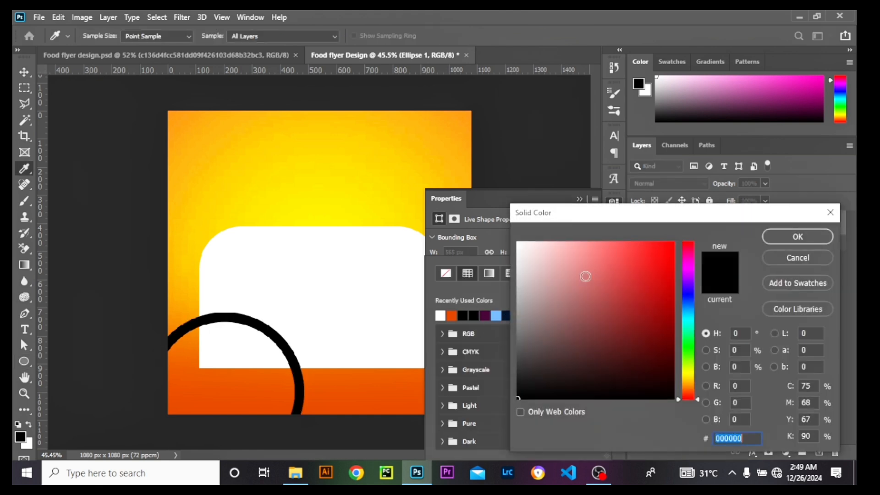
drag(621, 306, 681, 232)
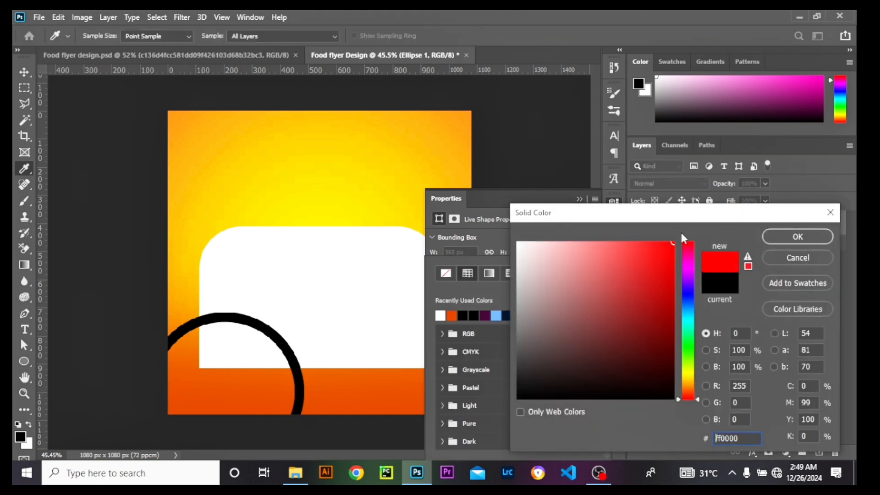
click(795, 238)
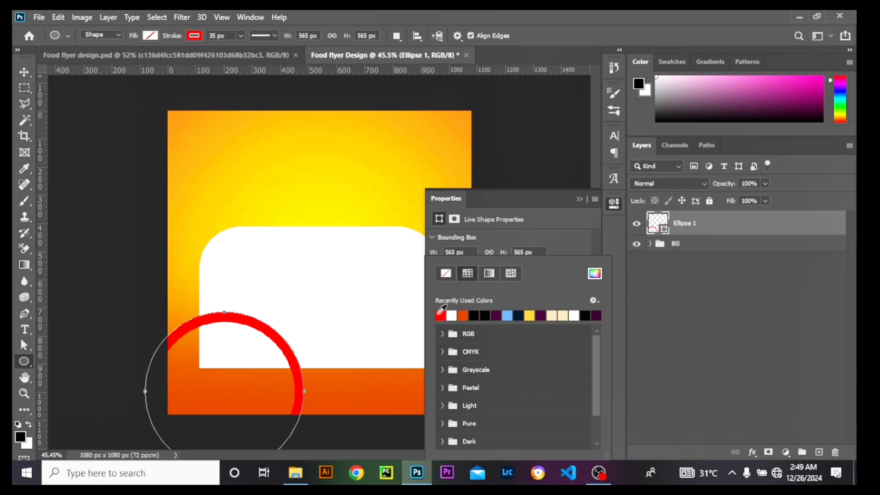
- Darken the circle's stroke to a slightly deeper red
click(595, 276)
click(671, 263)
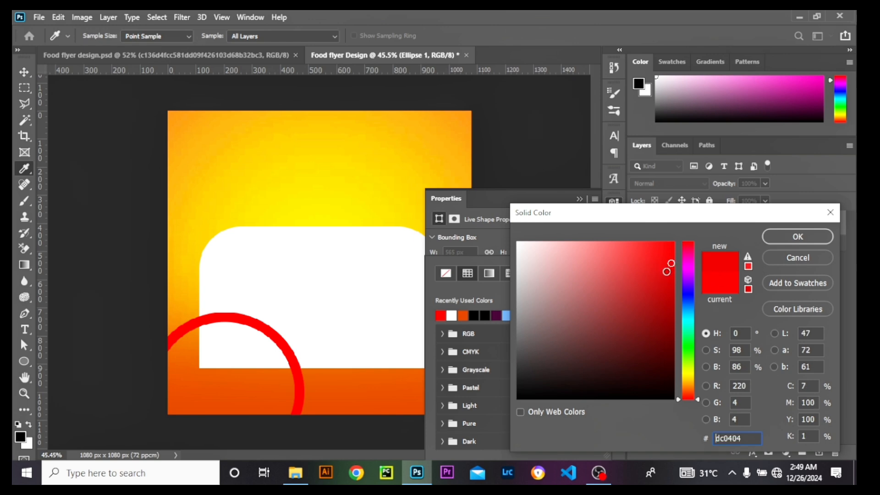
click(667, 271)
click(801, 239)
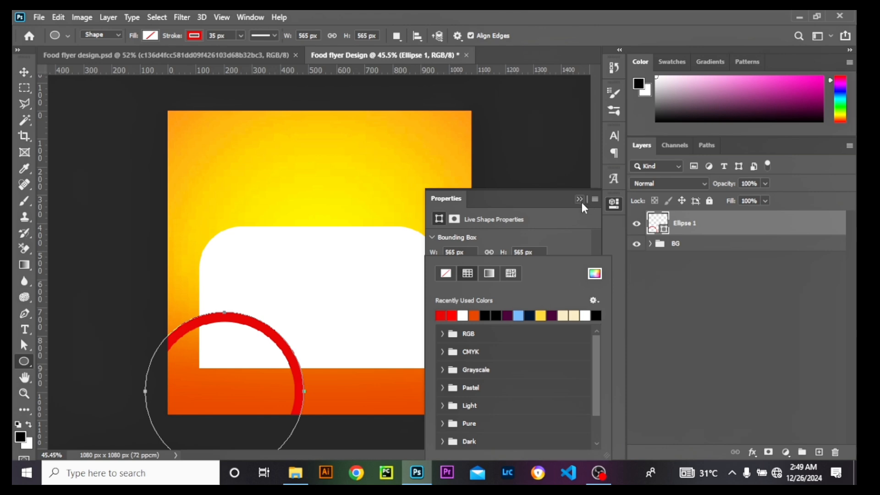
click(580, 200)
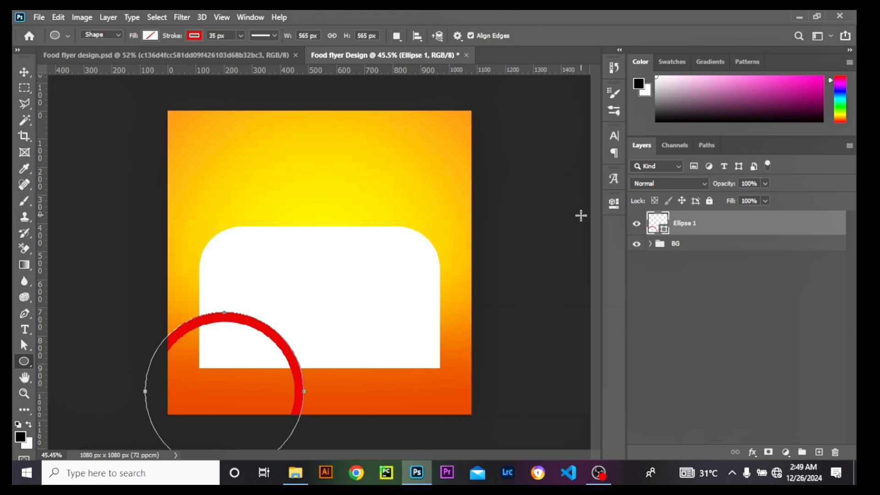
- Increase the red circle's stroke width to 38 px
click(615, 204)
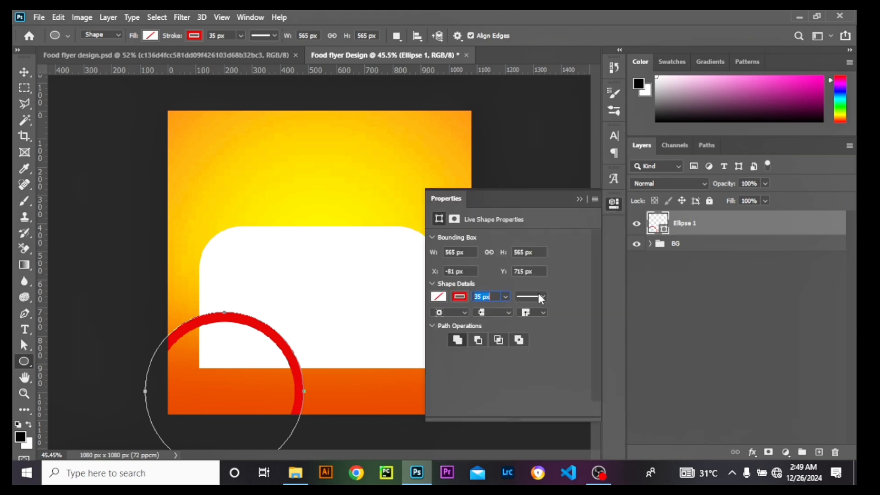
double_click(480, 295)
text(38)
key(Return)
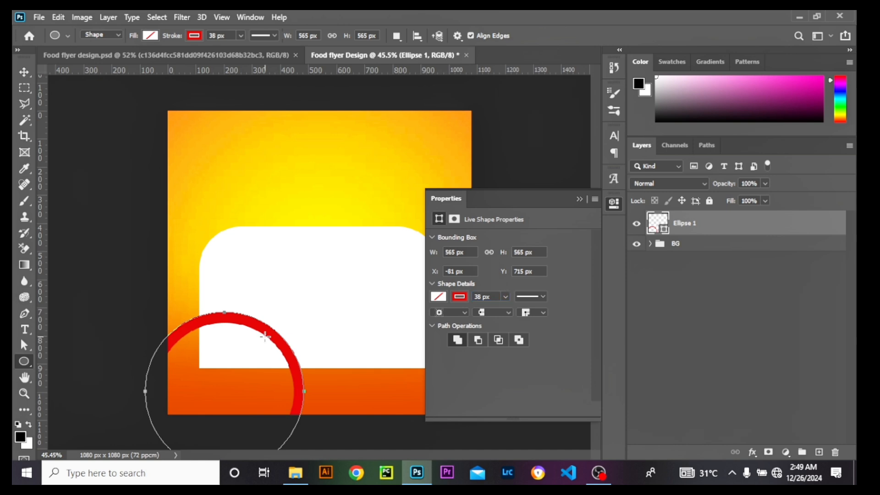
click(579, 198)
- Move the Ellipse 1 layer into the BG group, between Rectangle 2 and Rectangle 1
click(24, 73)
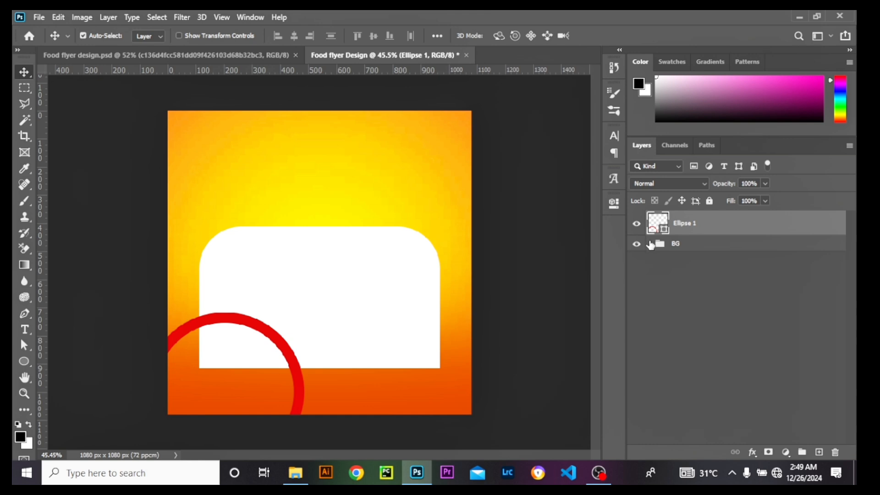
click(651, 244)
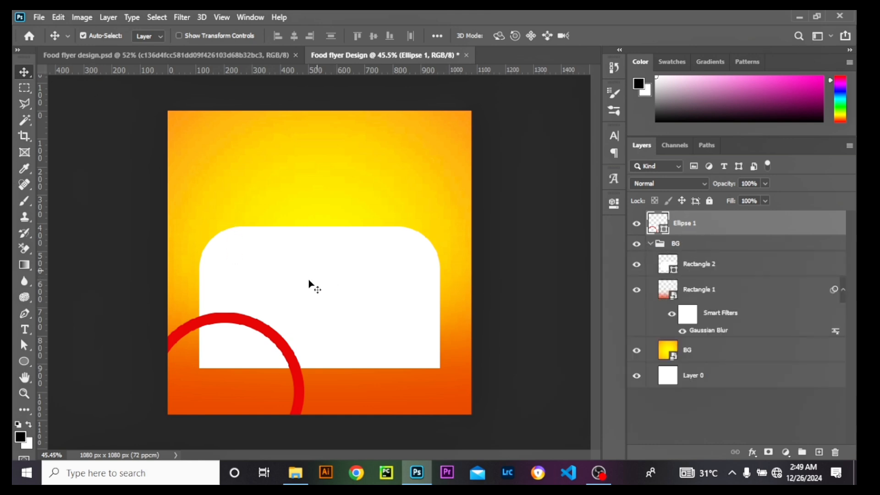
drag(703, 234, 718, 279)
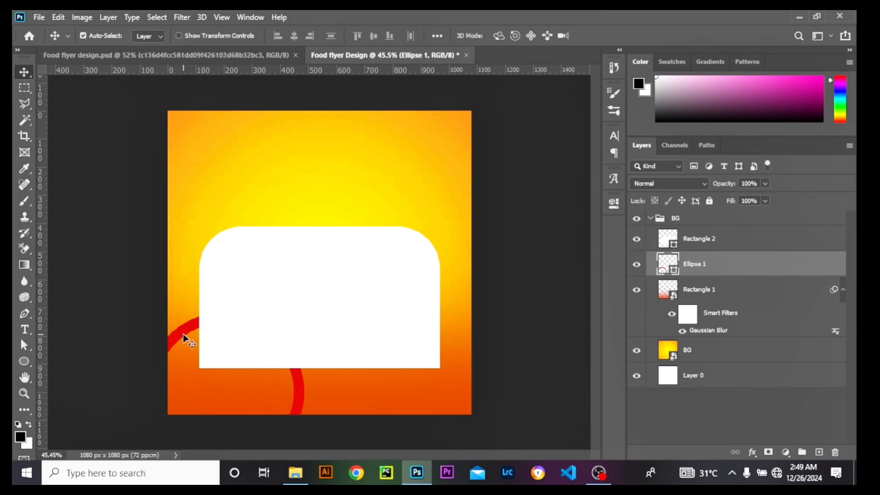
- Shift the red ring further past the canvas's left edge, lower its opacity to 84%, and collapse the BG group
drag(183, 334, 142, 333)
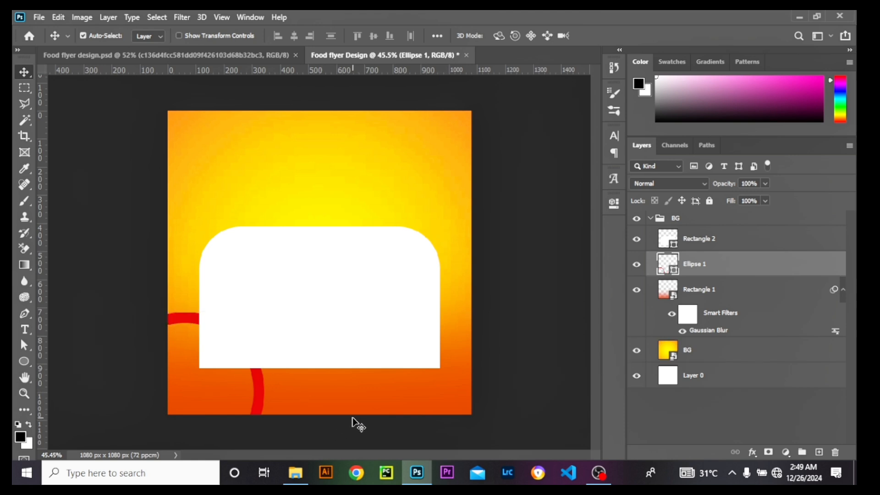
click(765, 183)
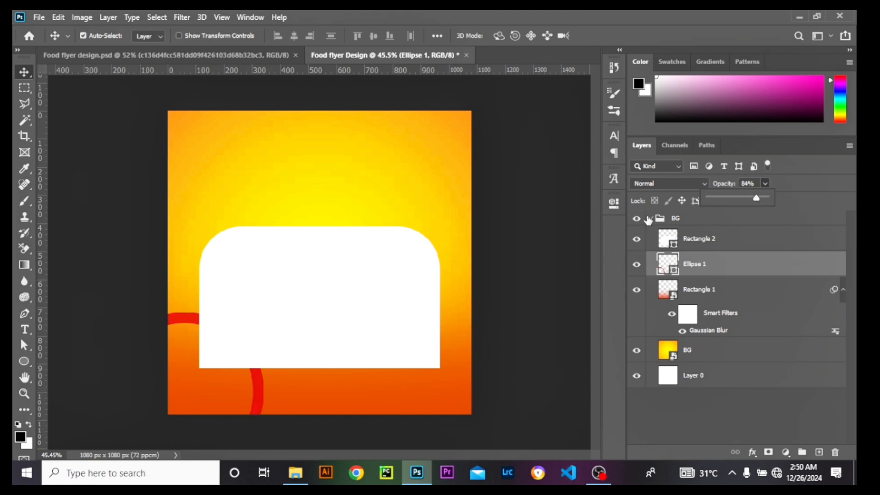
click(657, 220)
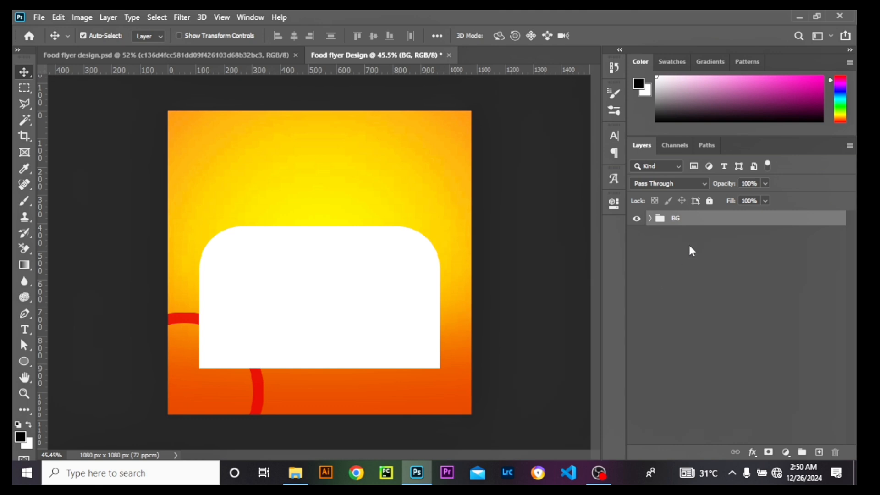
- Place the Food-1 image from the Food flyer Design folder, scaled to about 19.5% and centred over the white panel's top edge at about Y 411 px
click(296, 474)
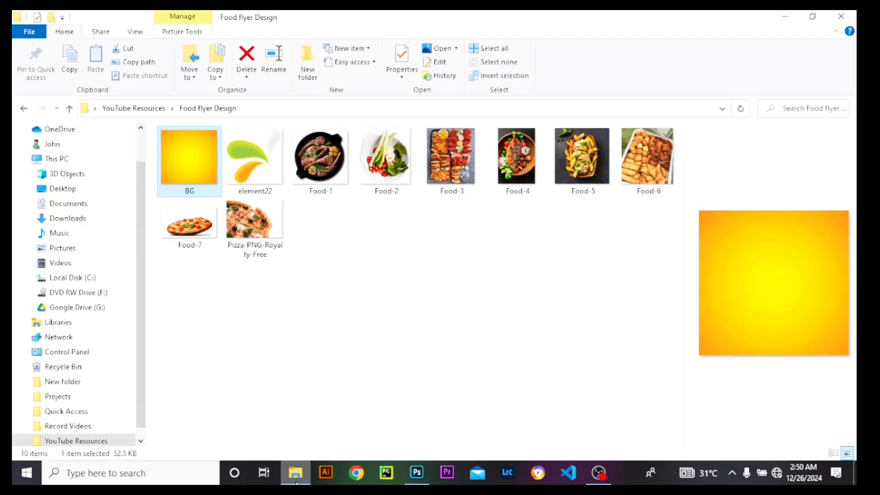
click(311, 175)
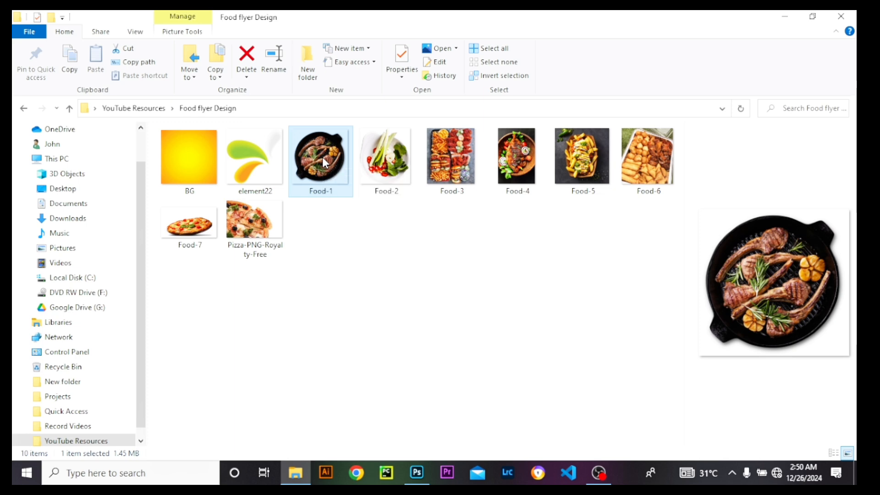
drag(323, 158, 340, 239)
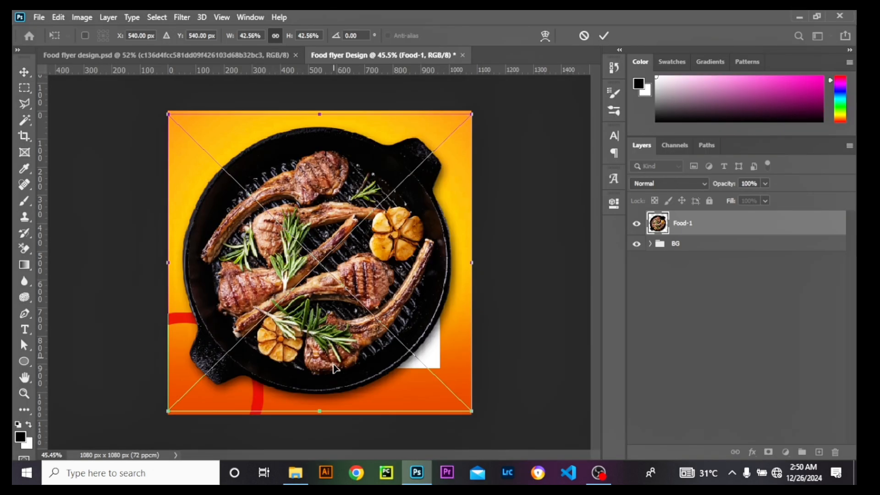
drag(317, 412, 316, 252)
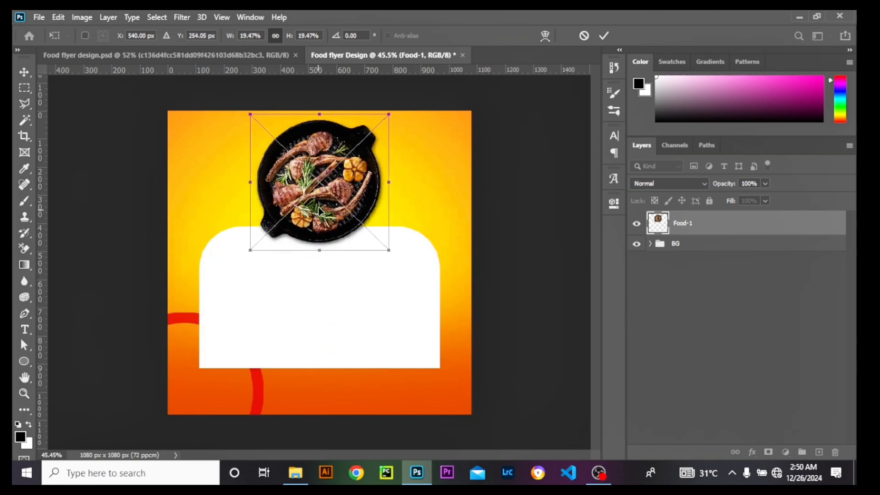
drag(324, 199, 326, 238)
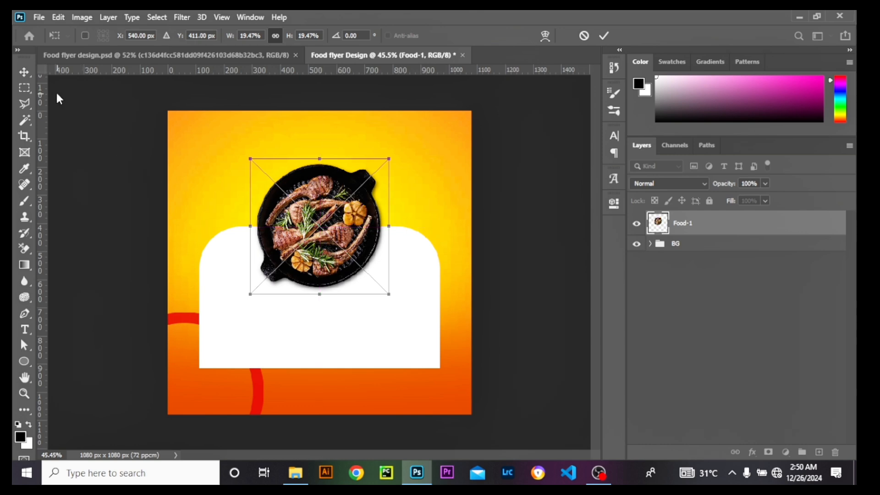
click(24, 72)
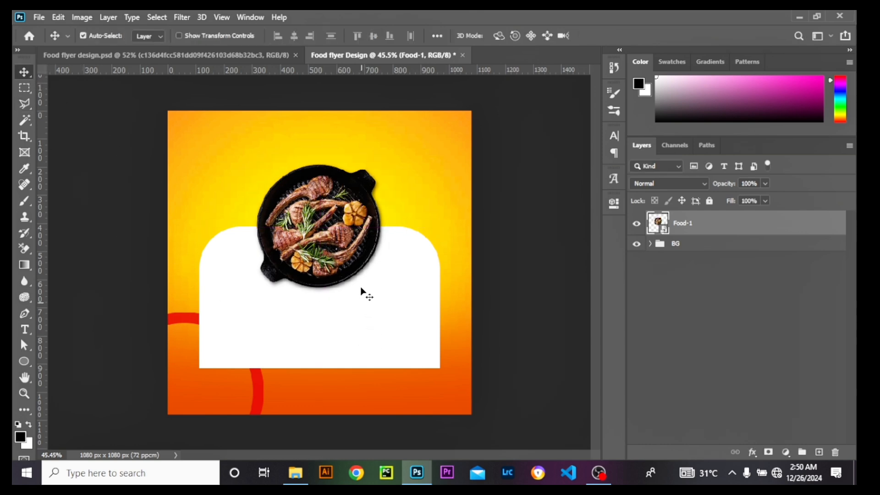
- Check the reference flyer's food arrangement, and place the Food-2 image at about 57% scale over the pan's lower-right edge
click(190, 57)
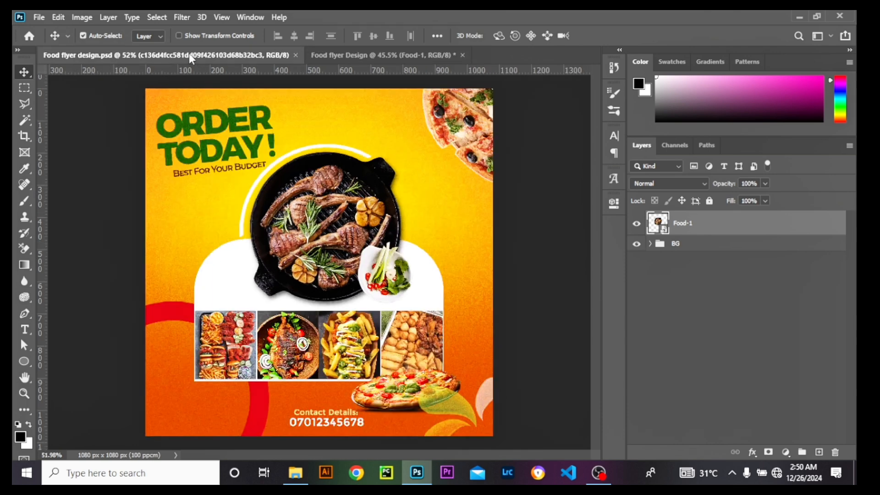
key(ctrl+0)
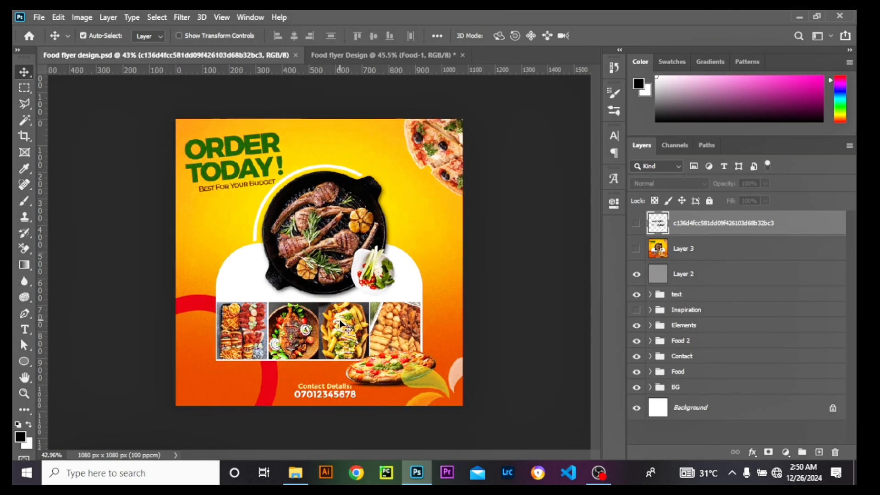
scroll(340, 323, up, 1)
click(373, 57)
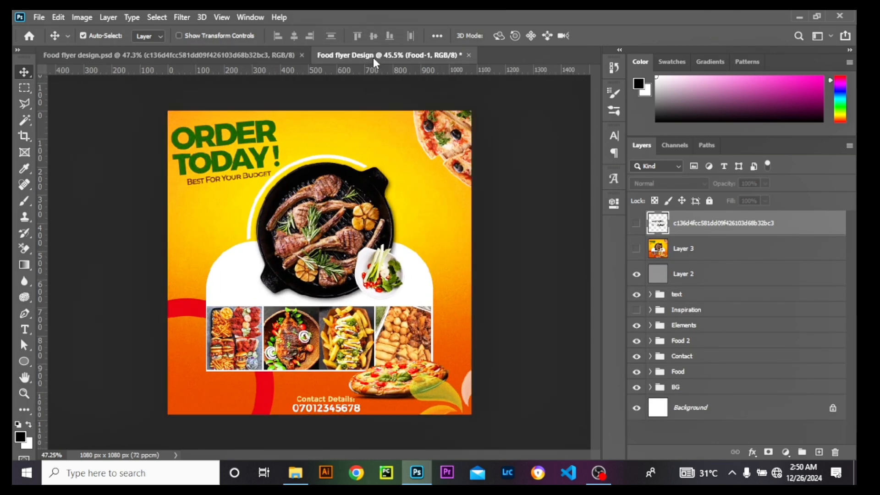
click(297, 474)
click(400, 170)
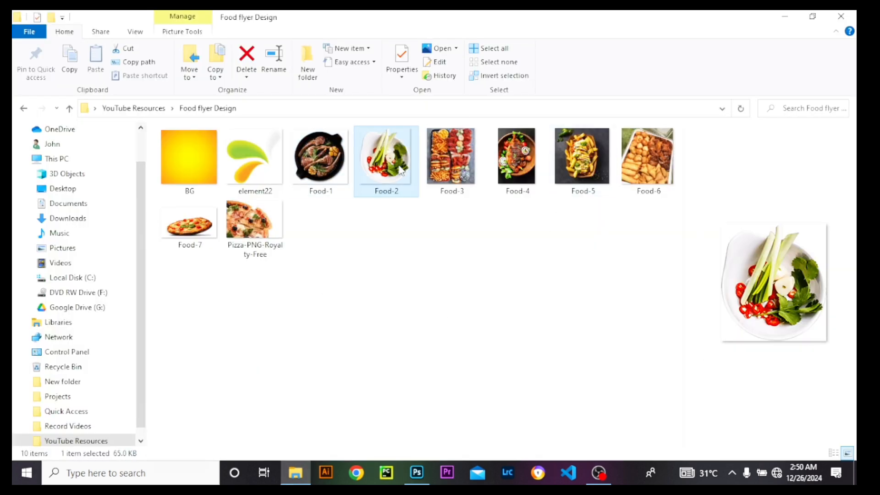
drag(390, 171, 387, 254)
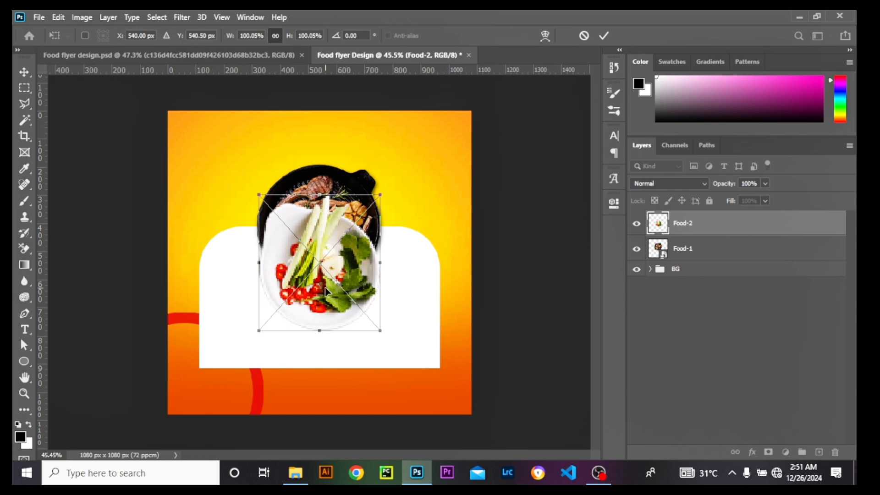
drag(318, 331, 379, 295)
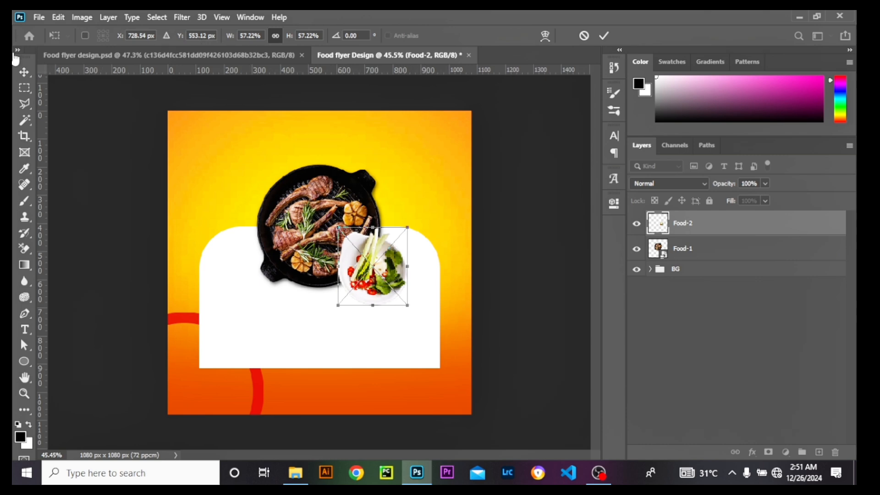
click(22, 70)
- Compare with the reference flyer, and reduce Food-2 to about 41% scale, positioned at about X 731, Y 550 px beside the pan
click(178, 54)
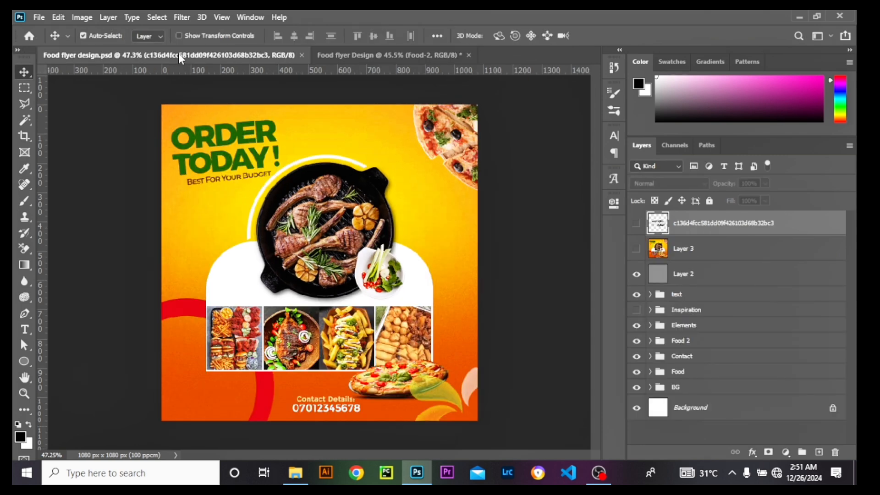
click(387, 54)
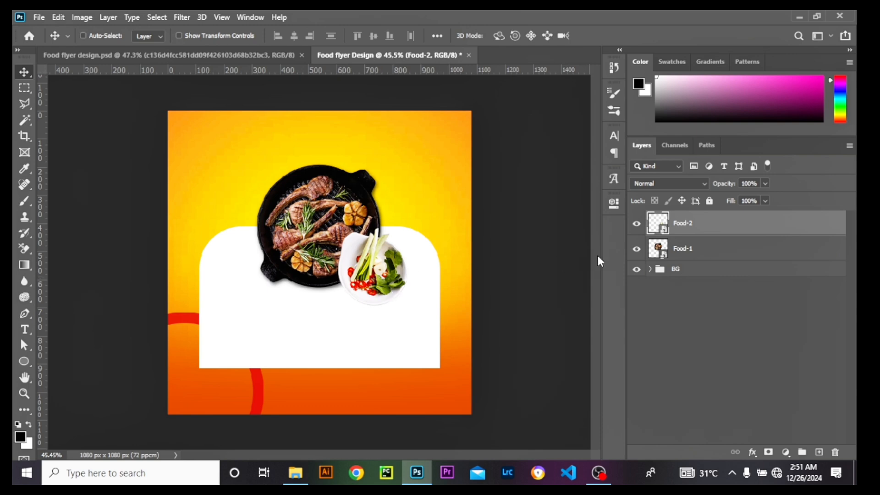
key(ctrl+t)
drag(408, 307, 391, 289)
scroll(369, 276, up, 2)
scroll(368, 276, up, 3)
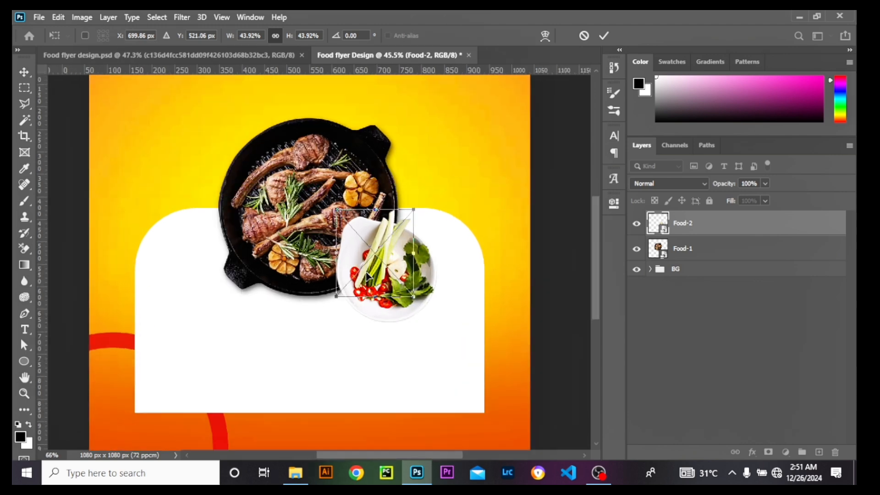
drag(380, 259, 380, 262)
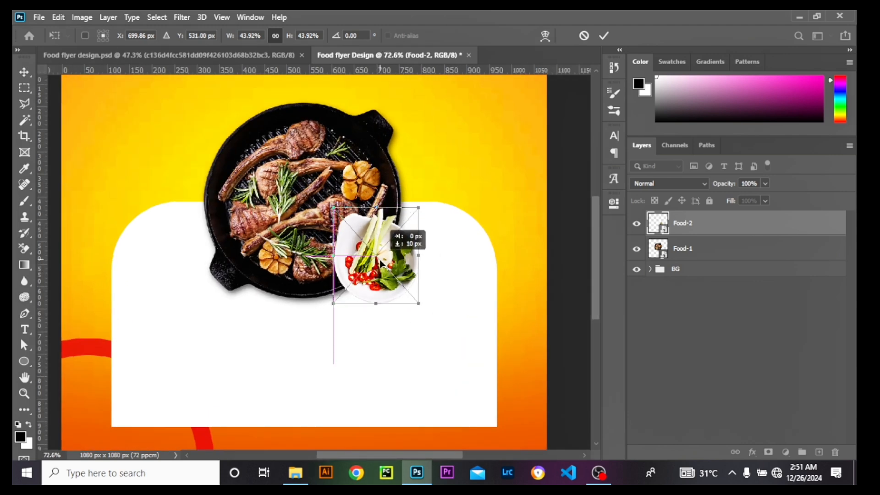
mouse_move(420, 307)
mouse_down()
mouse_move(413, 292)
mouse_move(417, 301)
mouse_up()
drag(396, 267, 406, 275)
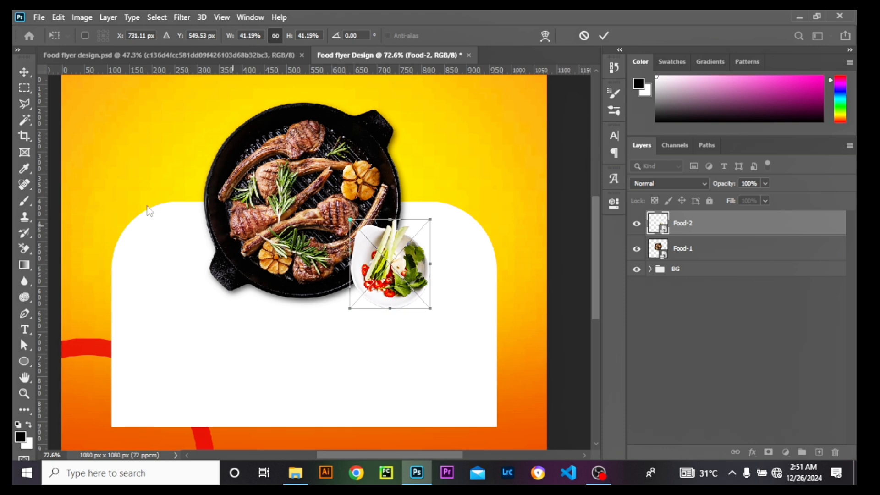
click(25, 71)
scroll(403, 278, down, 3)
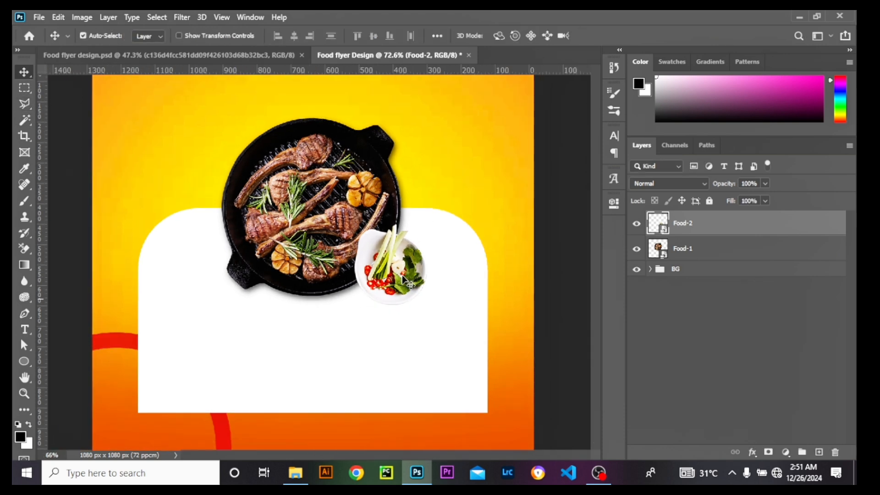
scroll(404, 278, down, 1)
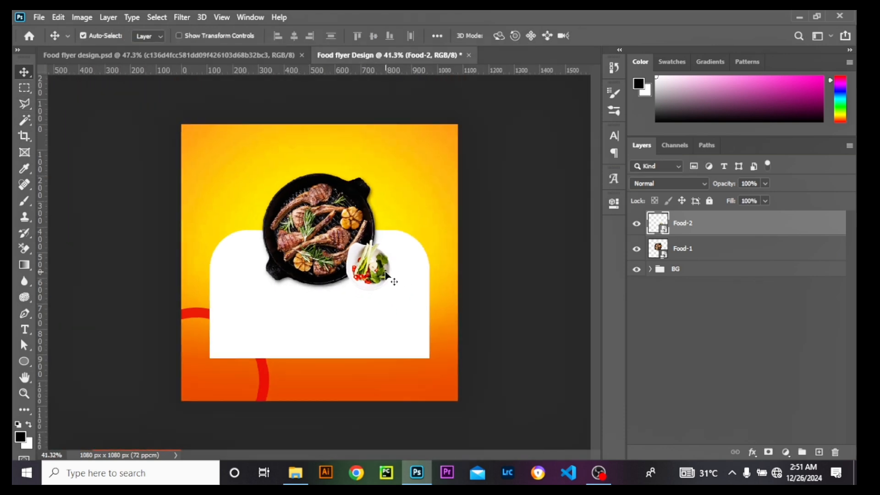
- Nudge the Food-2 bowl slightly lower along the pan's lower-right edge
scroll(362, 278, up, 2)
scroll(360, 275, up, 1)
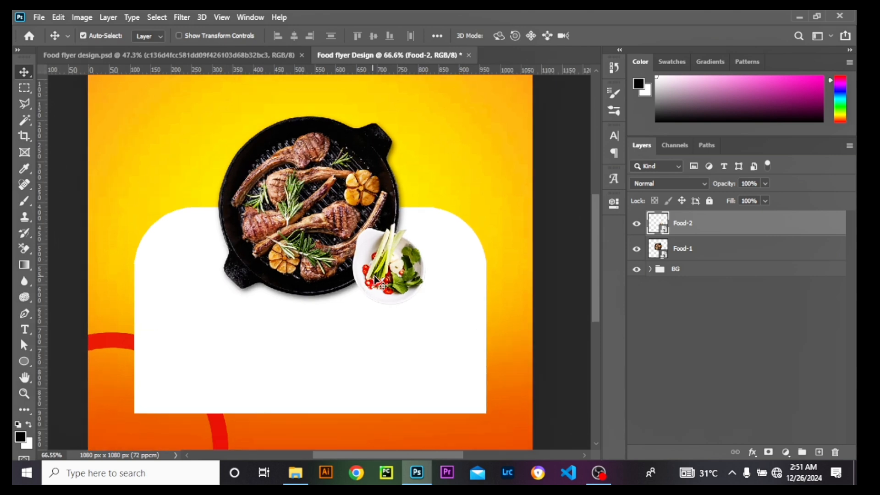
drag(382, 273, 382, 277)
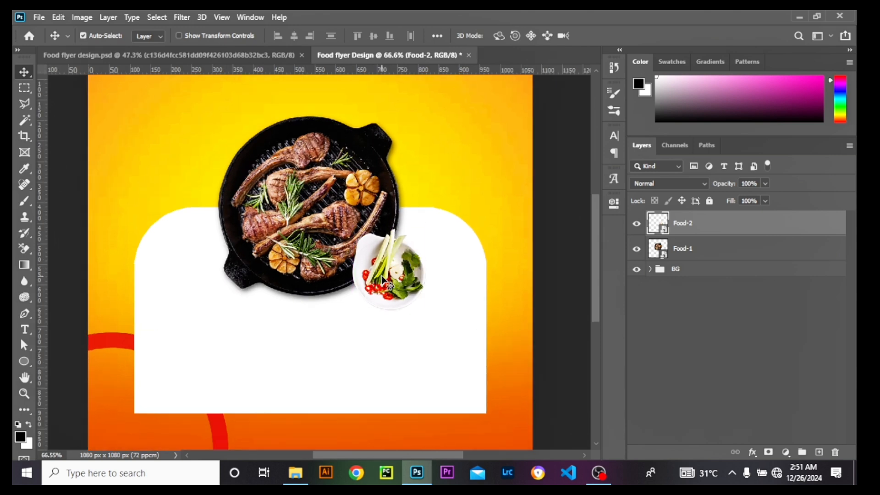
scroll(384, 281, down, 1)
scroll(384, 279, down, 3)
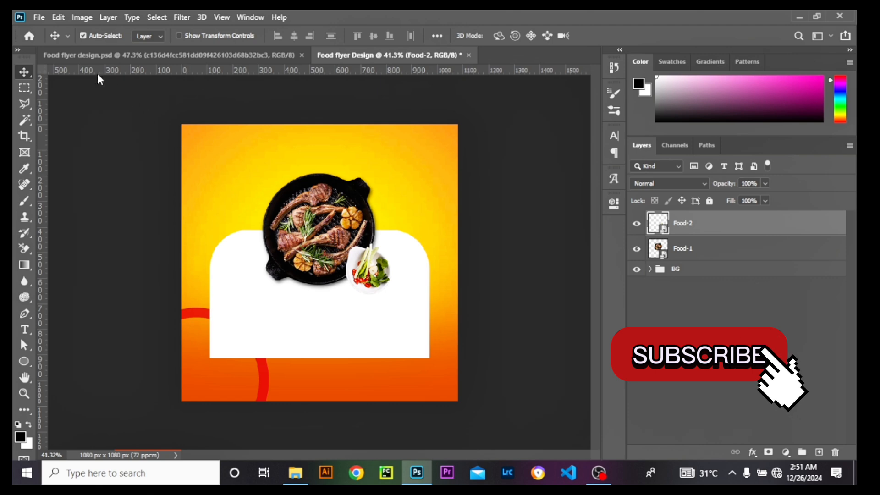
- Check the reference flyer's corner pizza, and place the Pizza-PNG-Royalty-Free image from the Food flyer Design folder into the new flyer
click(122, 54)
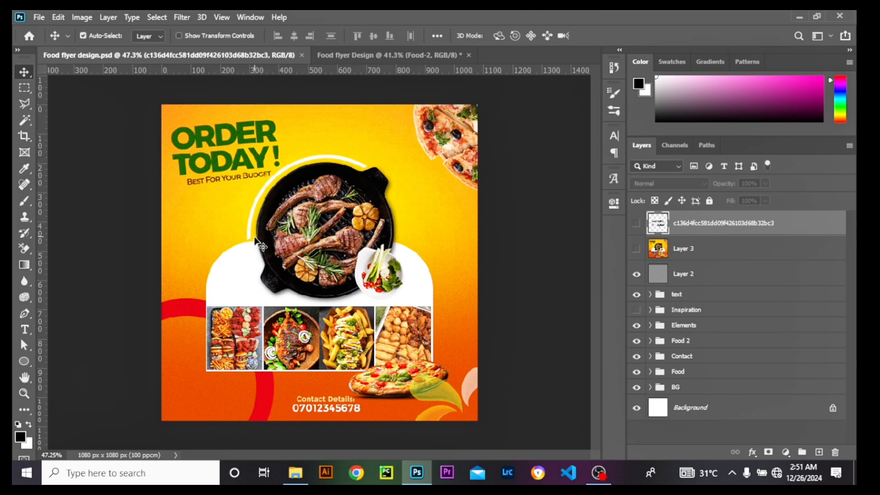
click(370, 57)
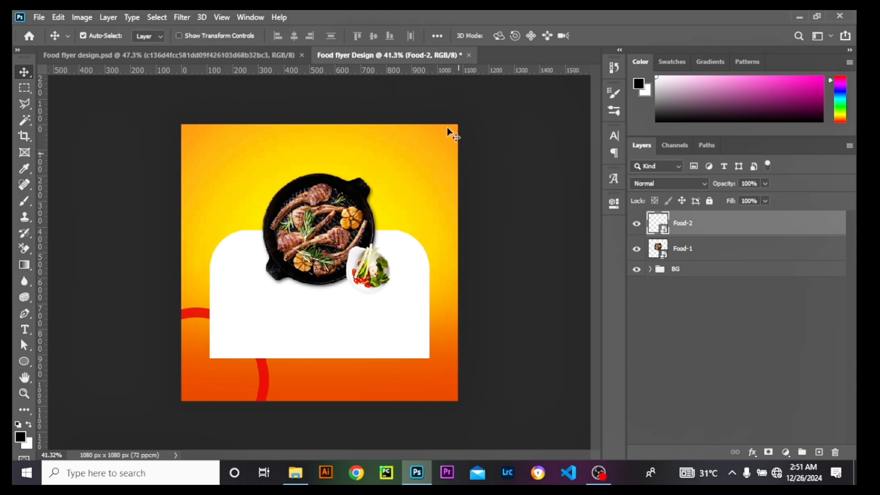
click(247, 55)
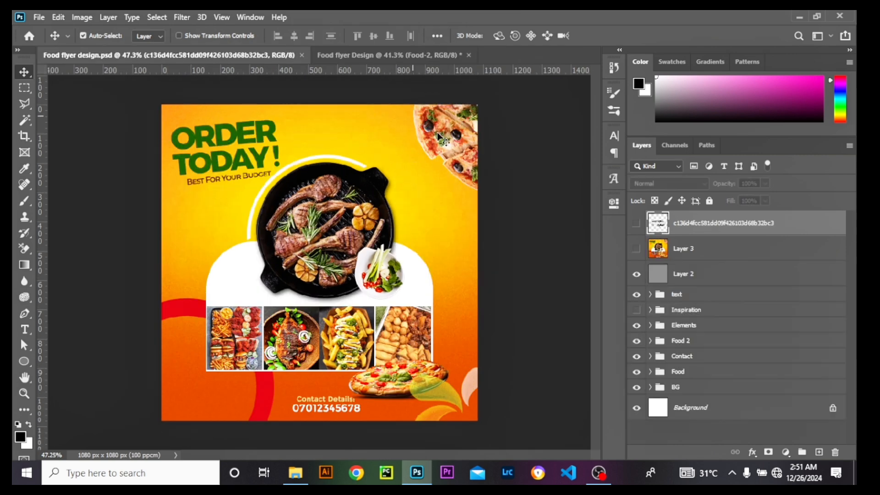
click(376, 57)
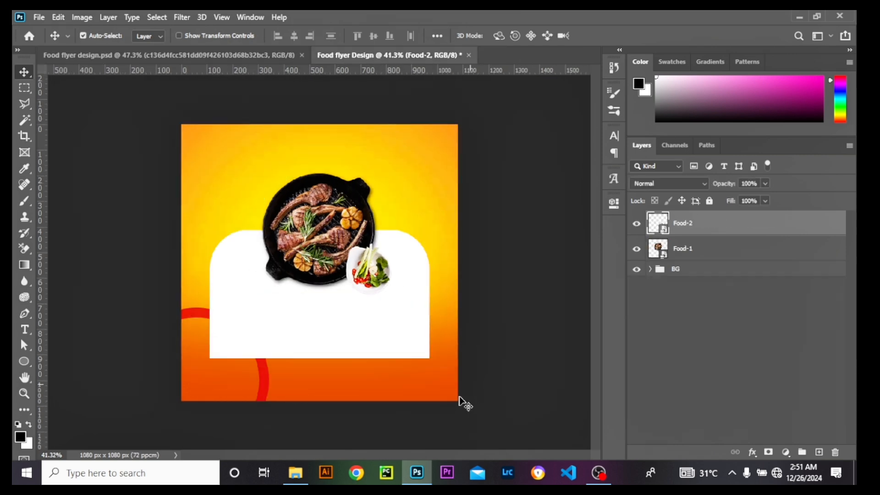
click(301, 471)
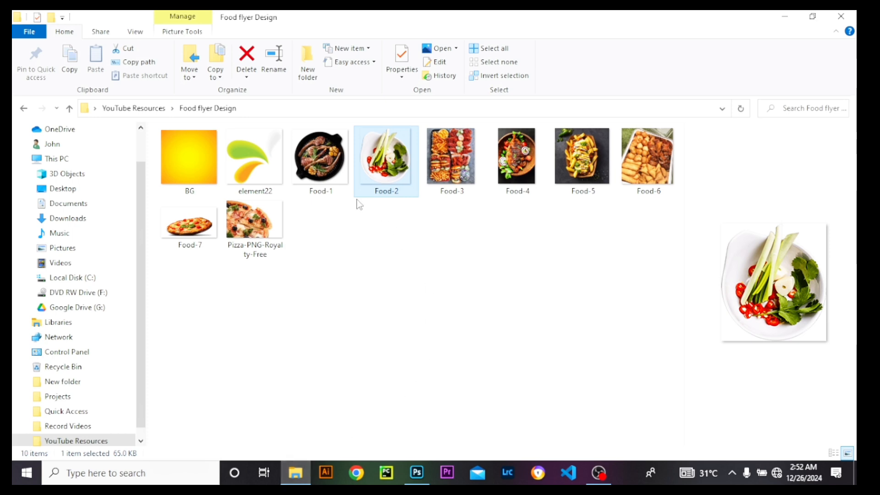
drag(259, 218, 405, 167)
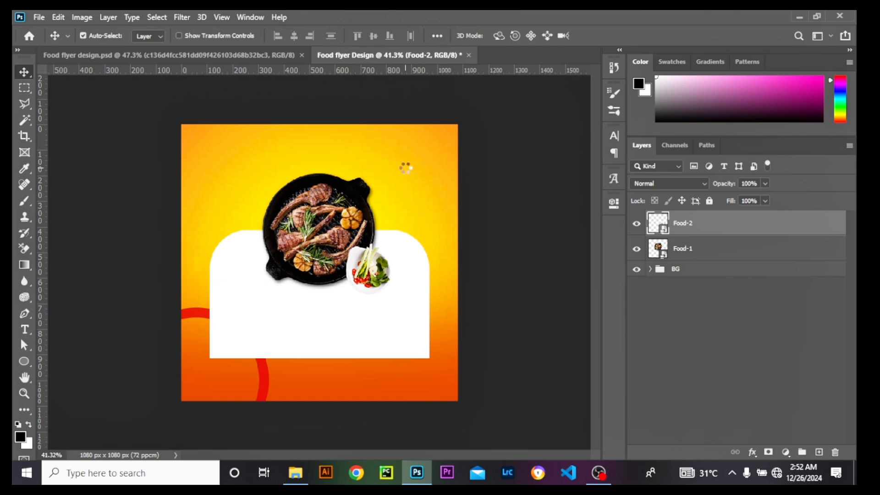
scroll(331, 250, up, 2)
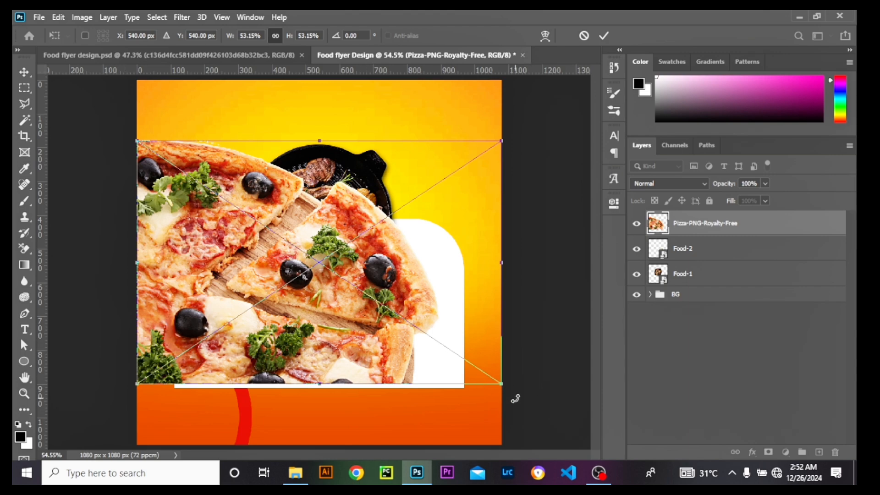
- Rotate the placed pizza image to about -128° and scale it down to about 30%
drag(512, 393, 419, 50)
drag(383, 7, 303, 34)
scroll(336, 337, down, 3)
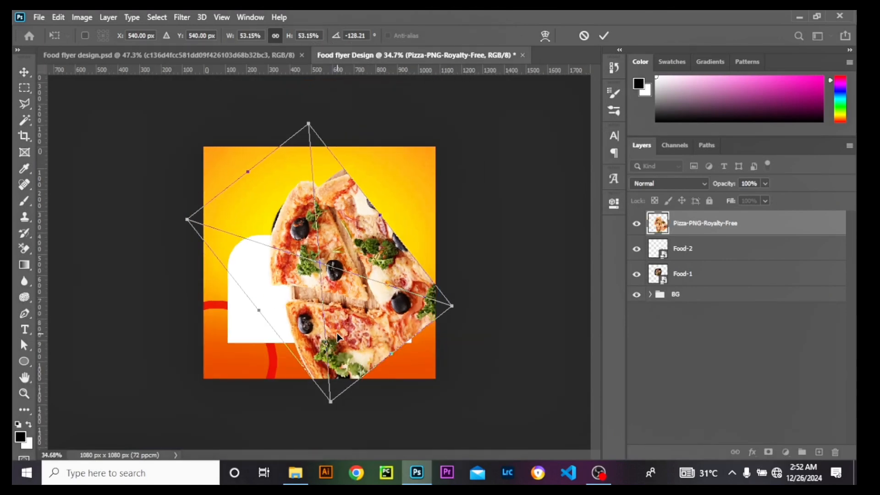
drag(333, 402, 317, 278)
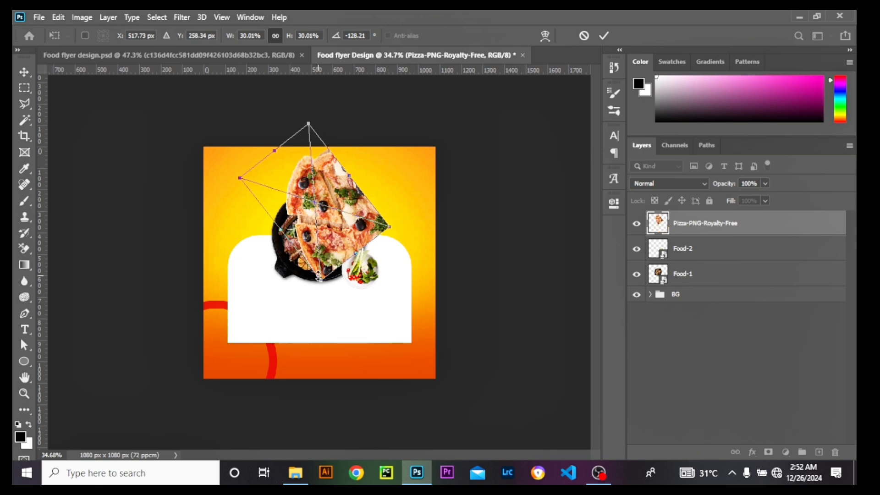
- Position the pizza over the canvas's upper-right corner at about X 1008, Y 69 px, rotated to about -143°, and commit the placement
scroll(319, 271, up, 3)
drag(342, 221, 521, 155)
scroll(504, 230, down, 3)
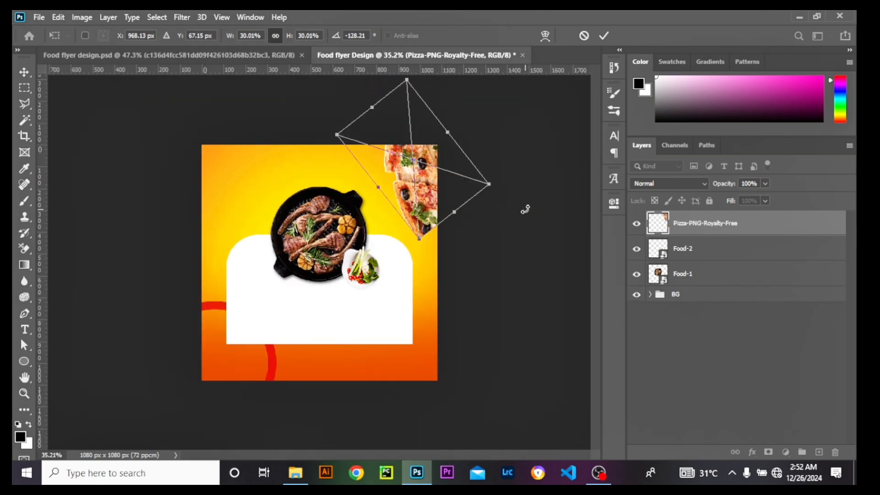
drag(525, 210, 522, 176)
scroll(403, 195, up, 2)
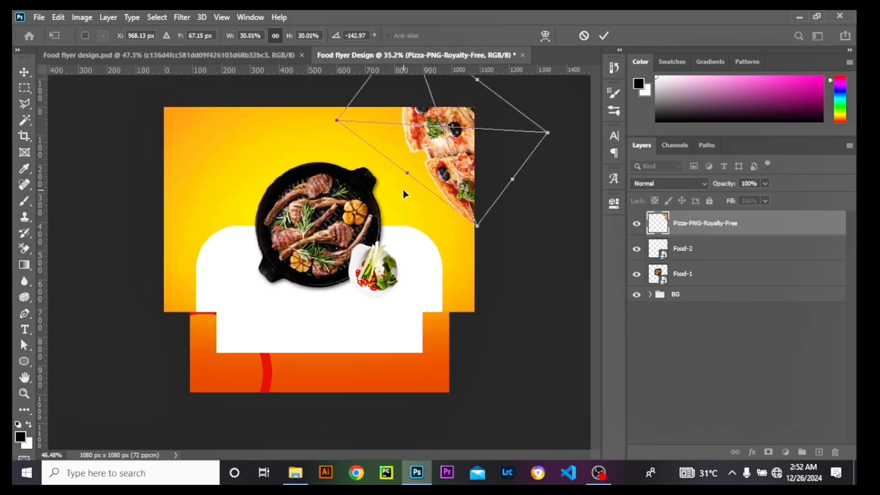
mouse_move(475, 147)
mouse_down()
mouse_move(484, 133)
mouse_move(486, 144)
mouse_up()
scroll(371, 144, down, 3)
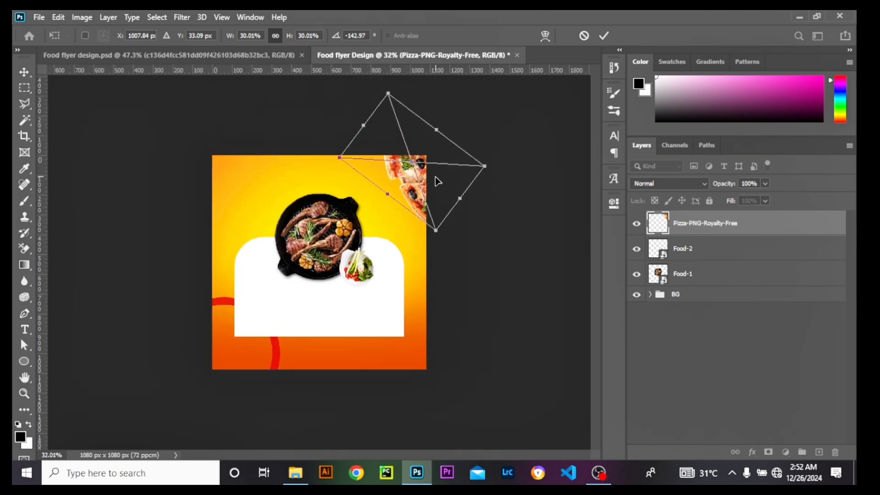
drag(436, 178, 426, 192)
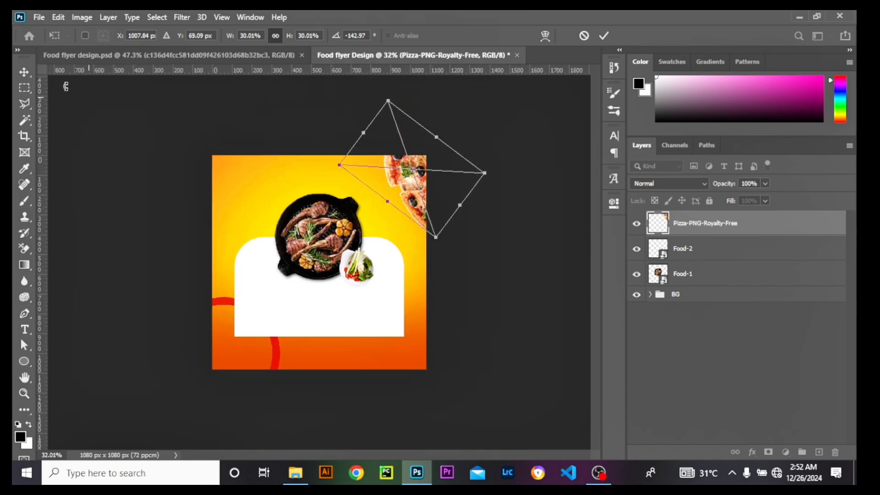
key(Return)
scroll(435, 155, up, 3)
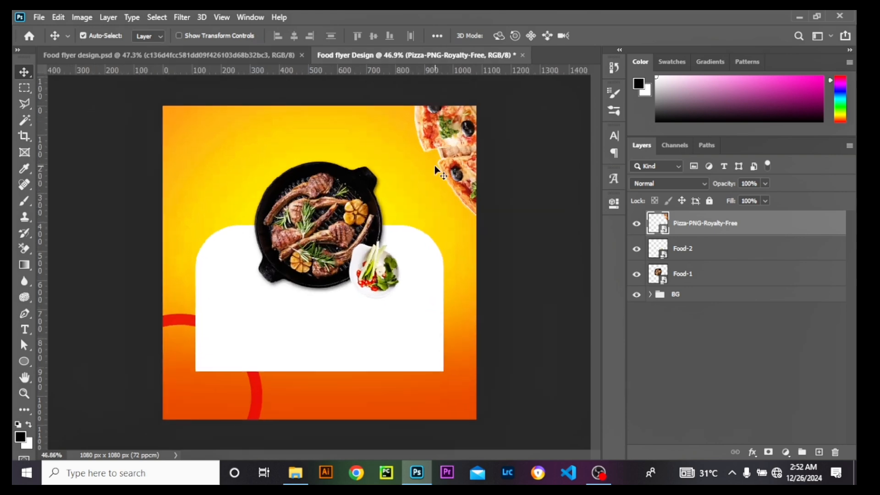
scroll(447, 205, down, 1)
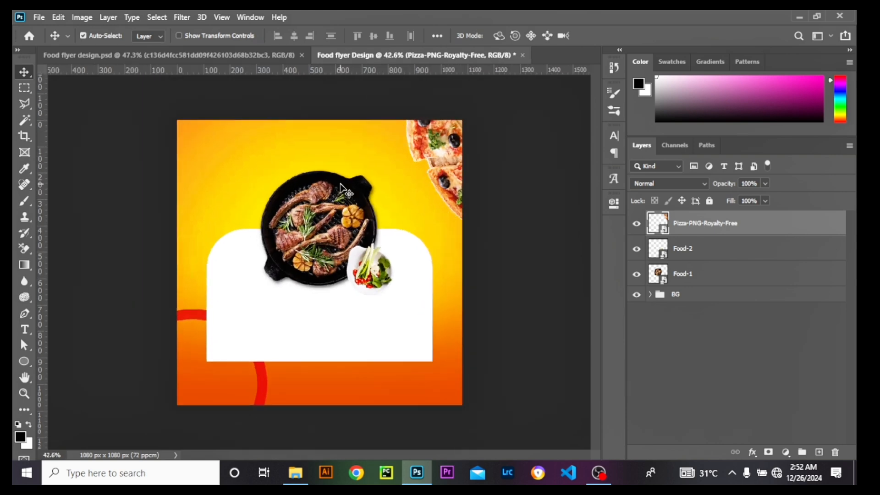
scroll(334, 311, down, 2)
scroll(281, 290, up, 2)
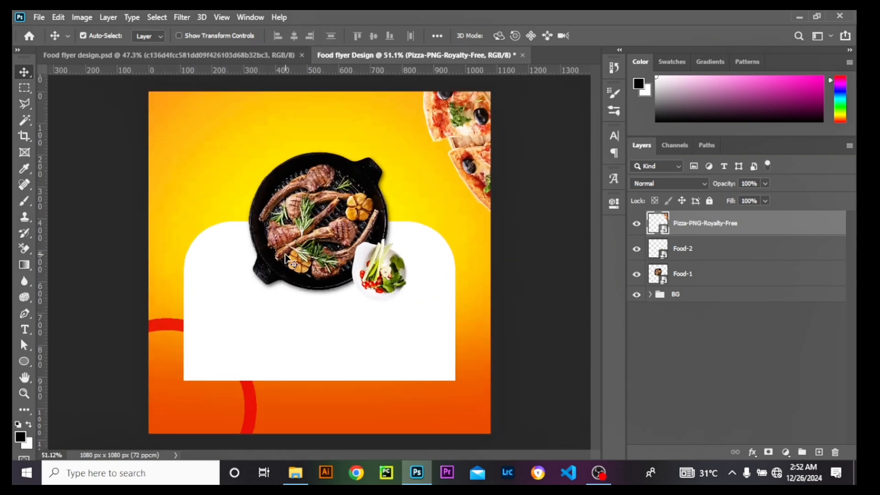
scroll(285, 256, down, 1)
scroll(340, 346, down, 2)
scroll(310, 314, up, 3)
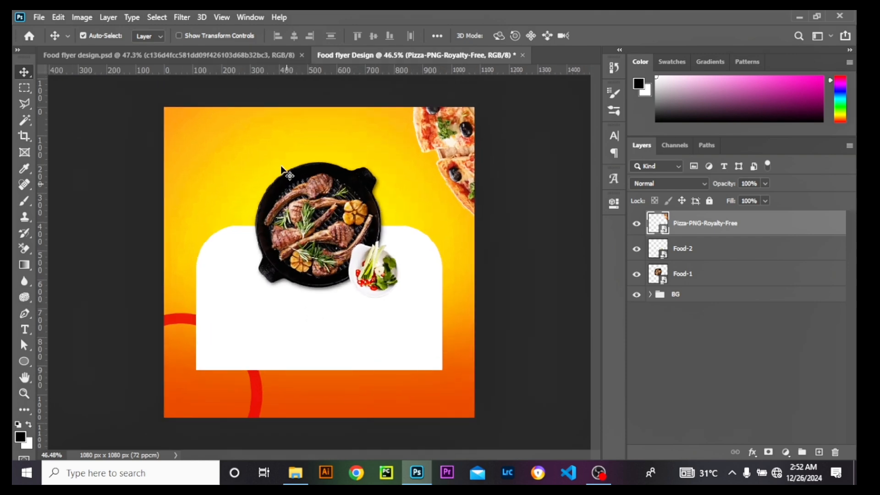
- Check the reference flyer's ring around the pan, and draw a circle about 551 px in diameter around the Food-1 pan
click(216, 54)
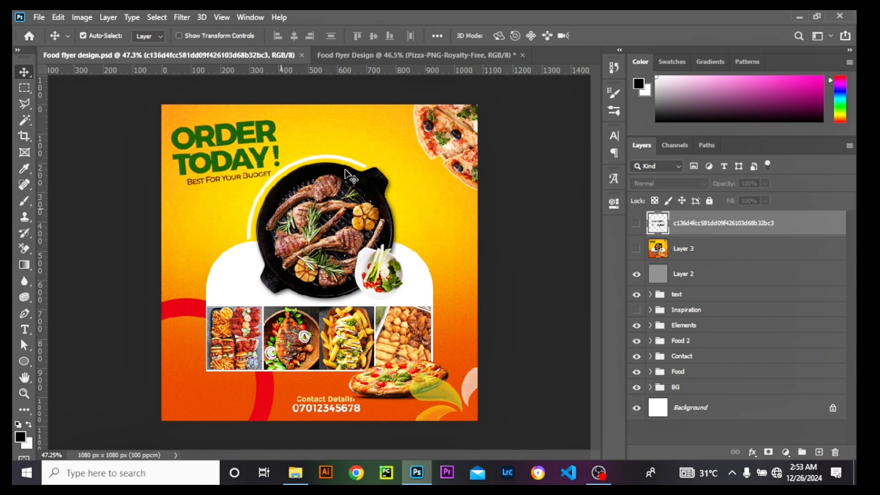
click(411, 56)
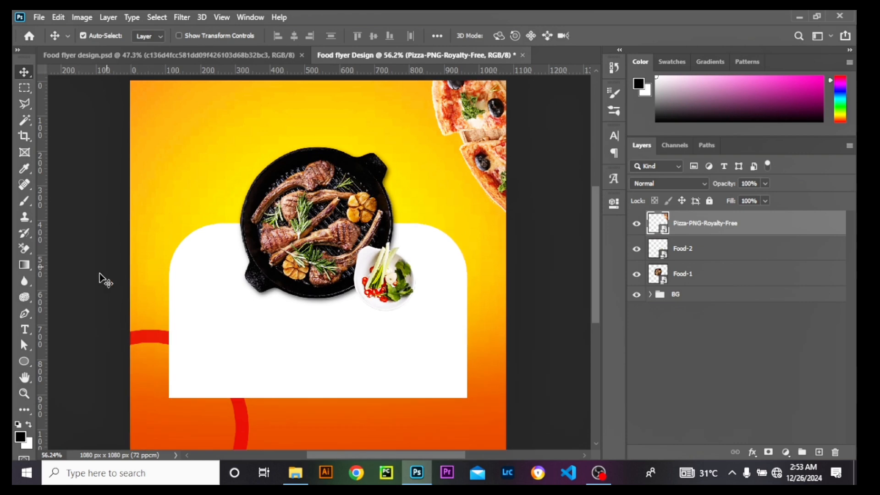
click(24, 361)
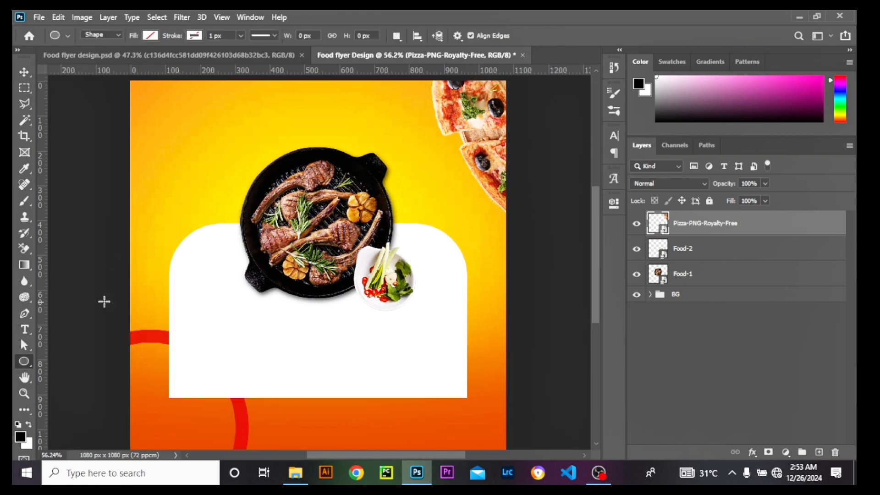
right_click(24, 361)
click(57, 385)
drag(222, 142, 526, 334)
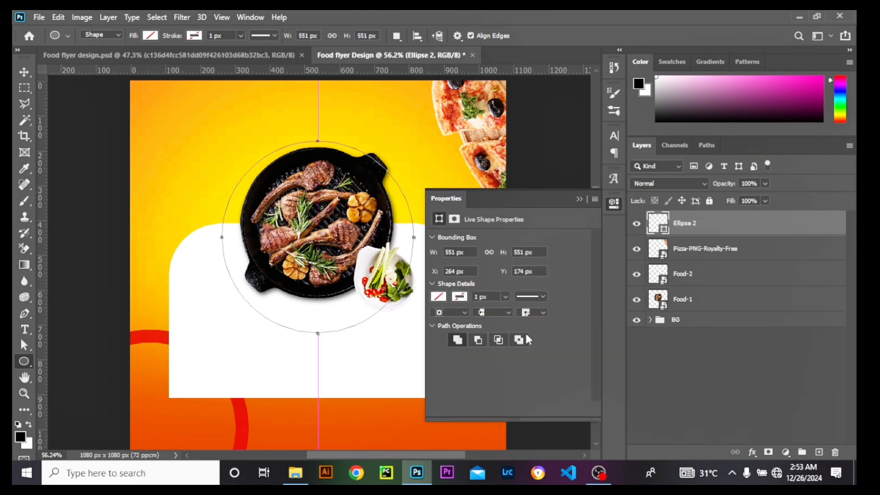
- Give the circle around the pan a 10 px white stroke
click(506, 297)
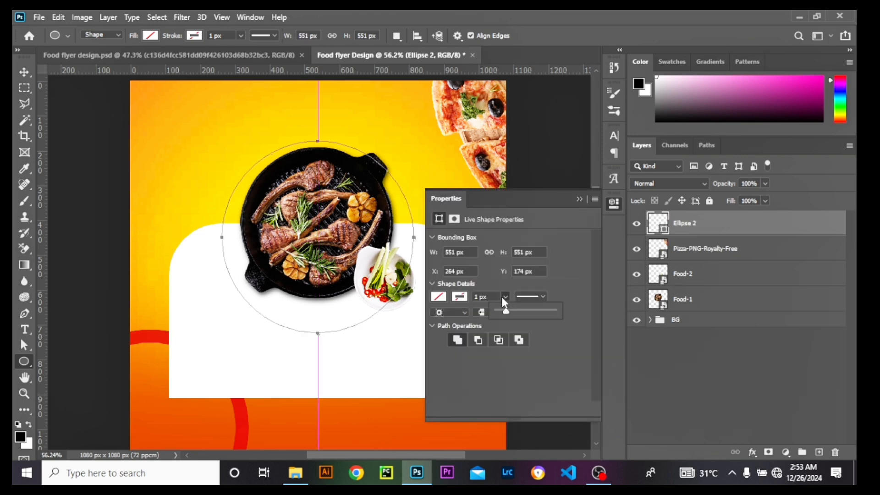
drag(506, 311, 510, 312)
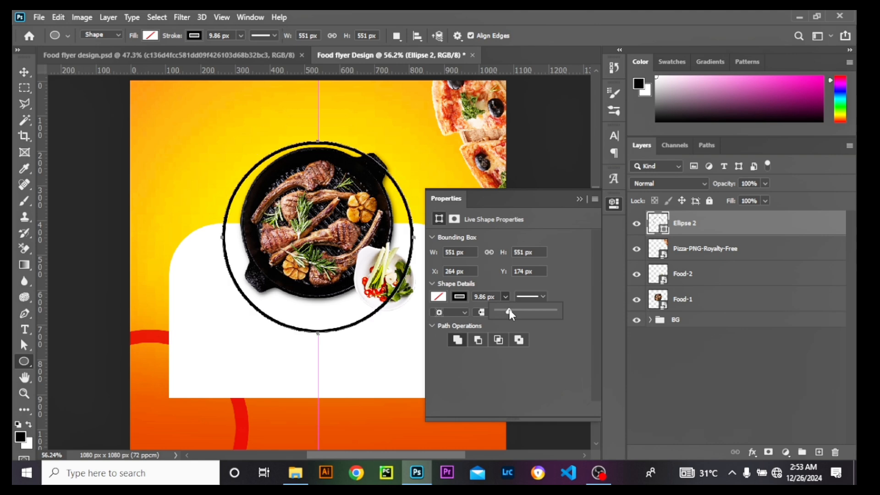
click(489, 295)
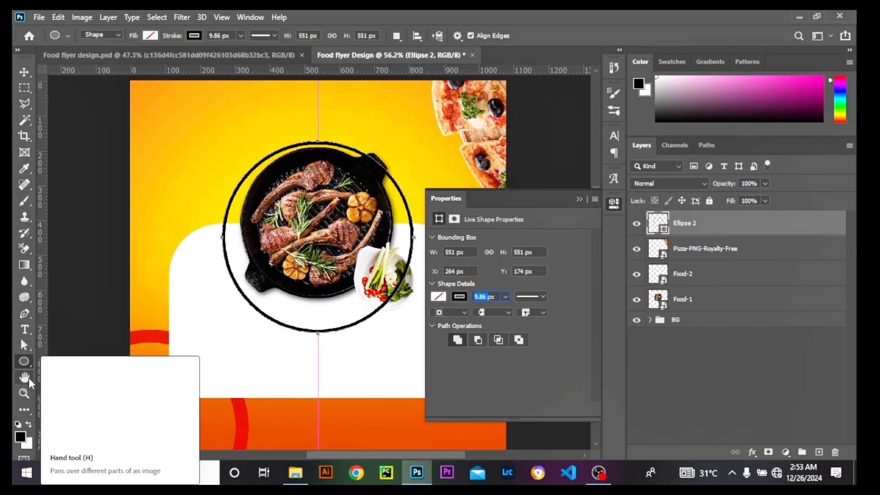
text(10)
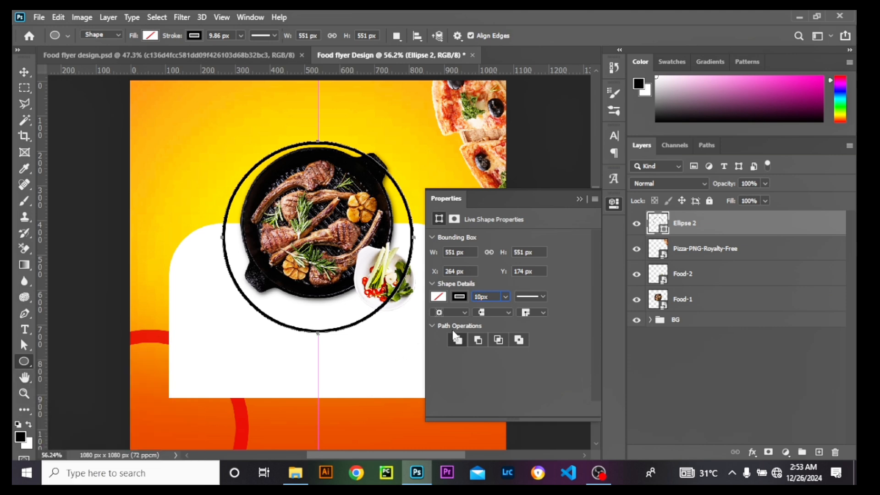
click(457, 297)
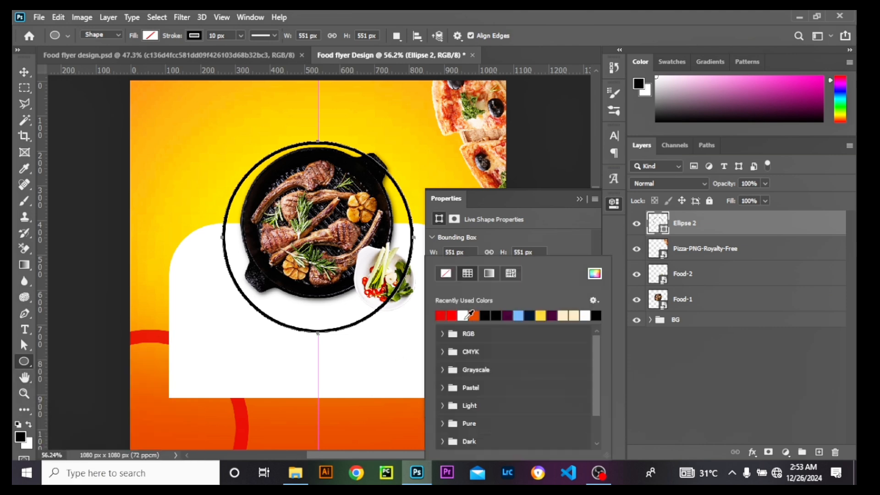
click(467, 316)
click(579, 200)
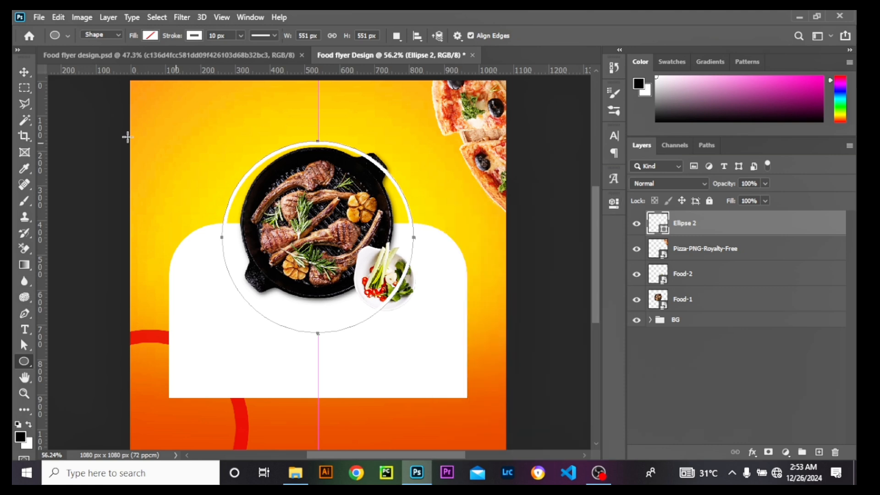
- Scale the white ring to about 83%, center it around the pan at about X 533, Y 393 px, and commit the transform
click(25, 72)
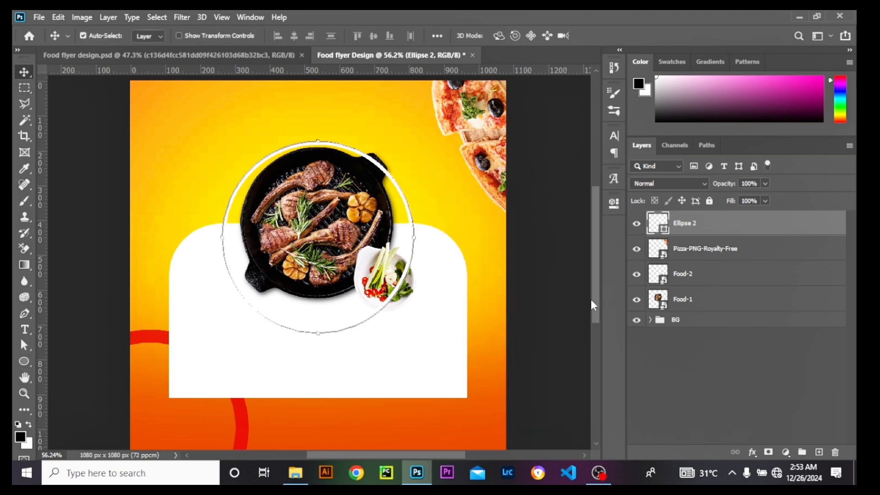
key(ctrl+t)
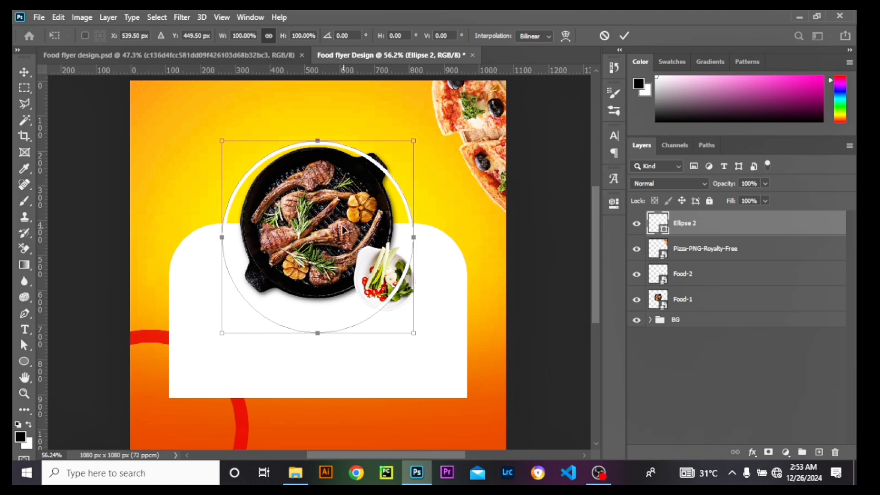
drag(339, 243, 336, 217)
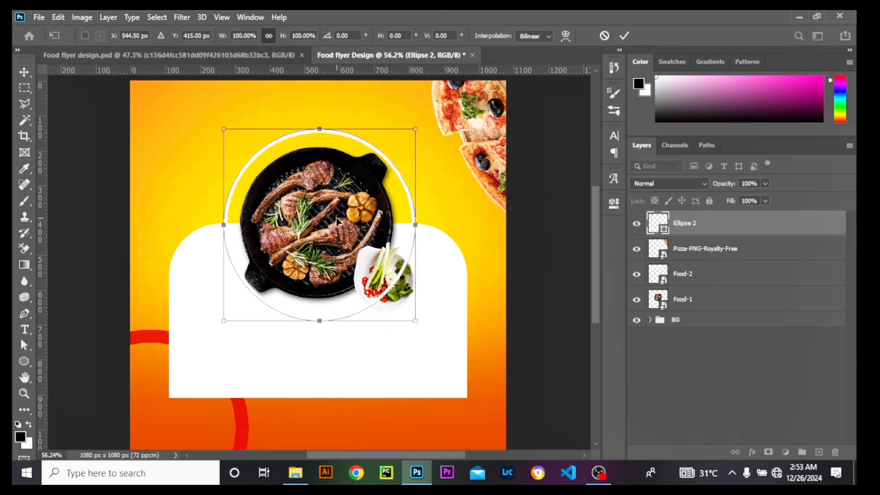
scroll(337, 217, up, 4)
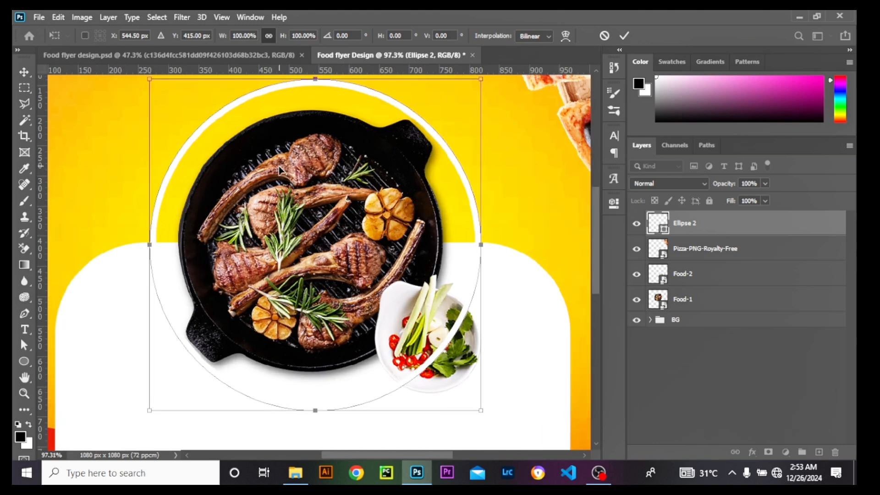
mouse_move(280, 188)
mouse_down()
mouse_move(277, 203)
mouse_move(288, 198)
mouse_move(278, 205)
mouse_up()
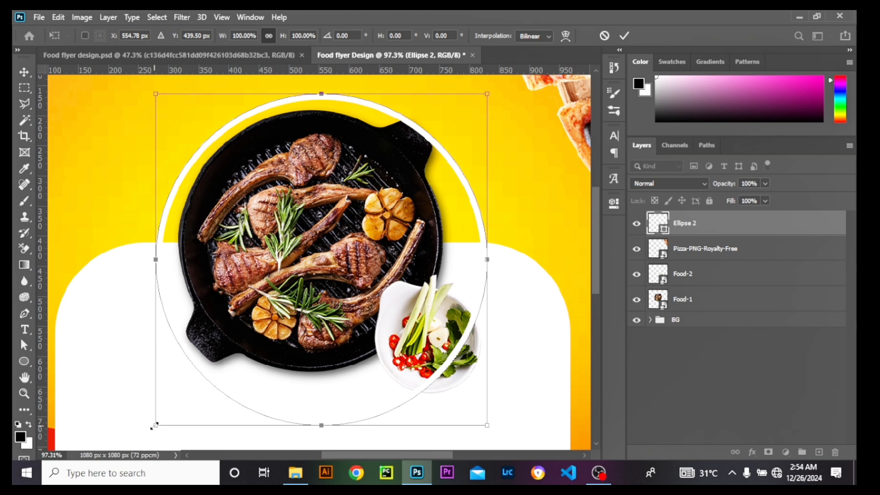
drag(154, 426, 178, 403)
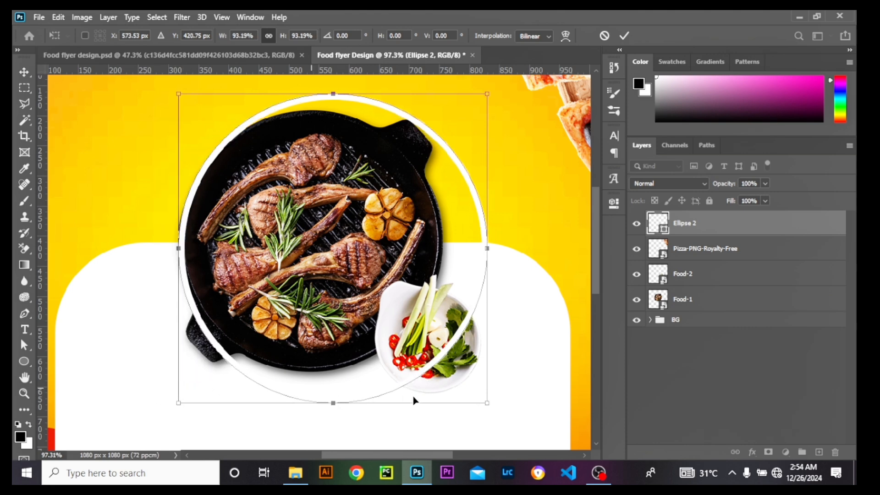
drag(488, 403, 435, 351)
mouse_move(369, 284)
mouse_down()
mouse_move(350, 285)
mouse_move(362, 285)
mouse_up()
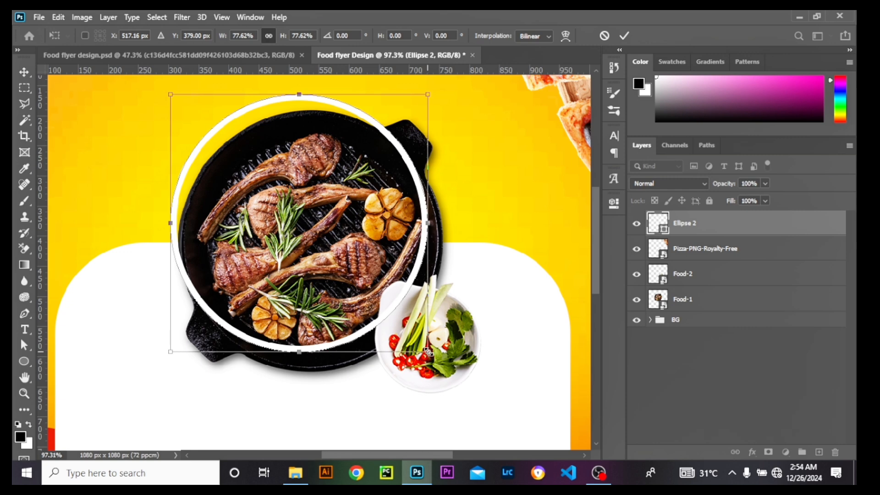
drag(428, 352, 444, 369)
mouse_move(390, 329)
mouse_down()
mouse_move(373, 331)
mouse_move(379, 325)
mouse_up()
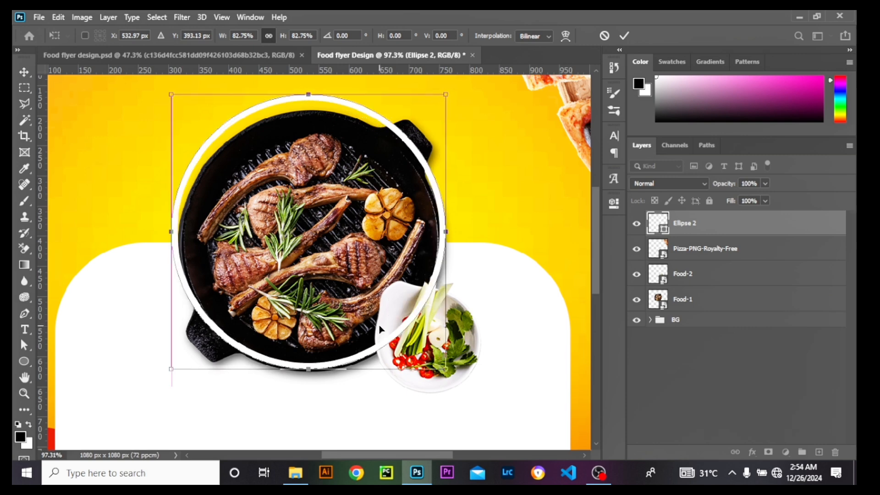
click(25, 70)
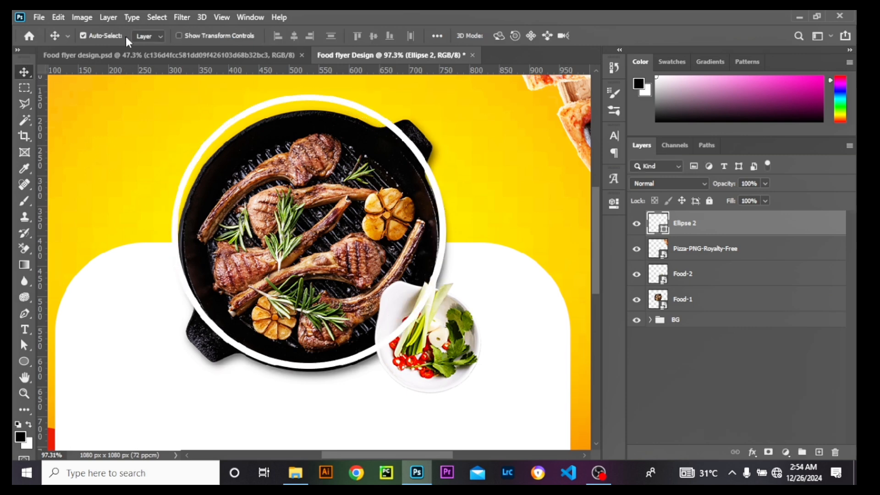
- Shift the ring slightly down and left around the pan to follow the reference flyer, and rasterize its layer
click(173, 56)
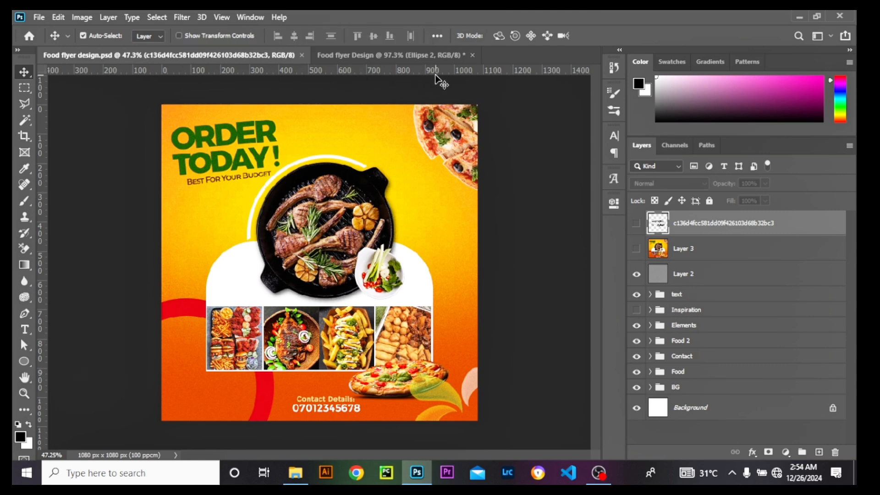
click(407, 54)
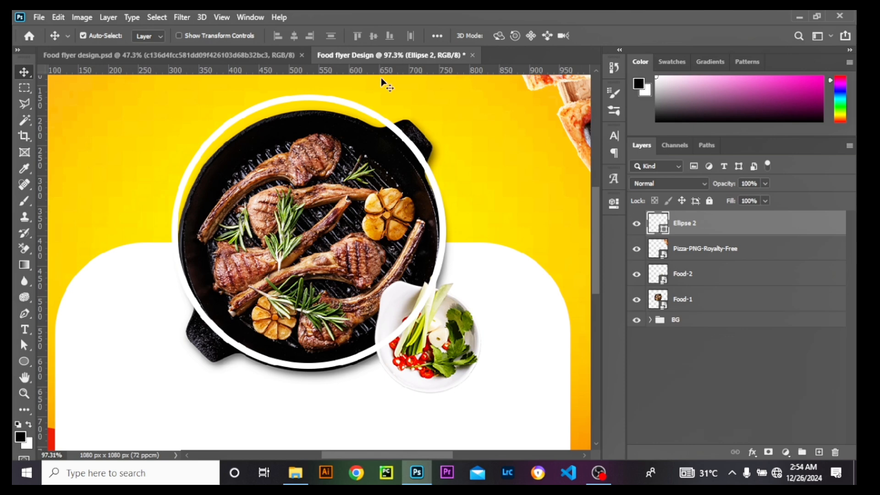
drag(246, 111, 244, 116)
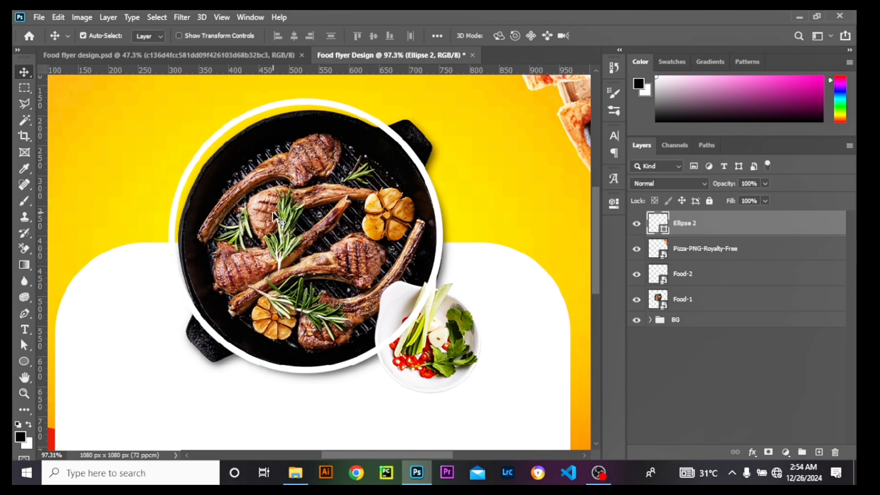
right_click(742, 228)
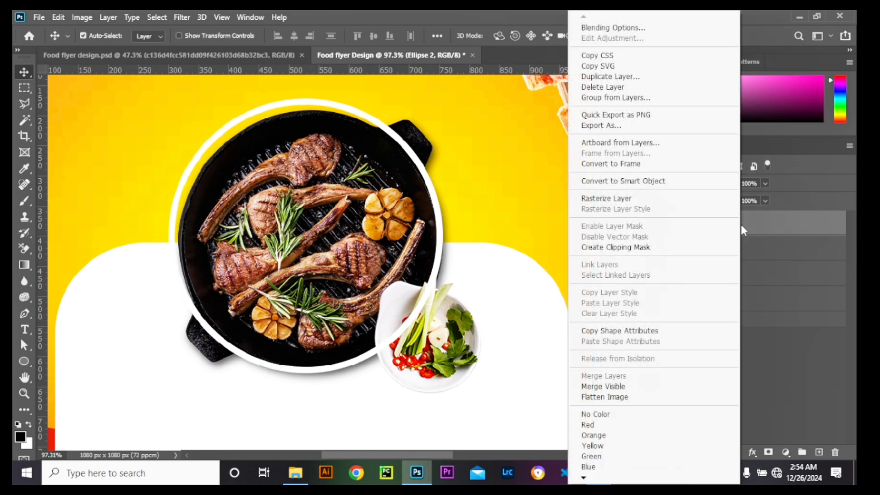
click(607, 199)
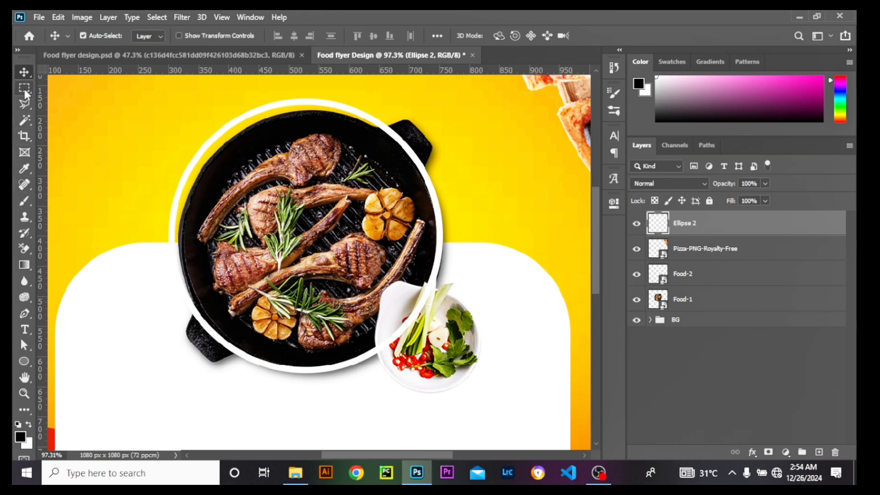
- Outline the ring's right and lower parts with the Polygonal Lasso, delete them to leave an arc at the pan's upper left, and deselect
click(25, 102)
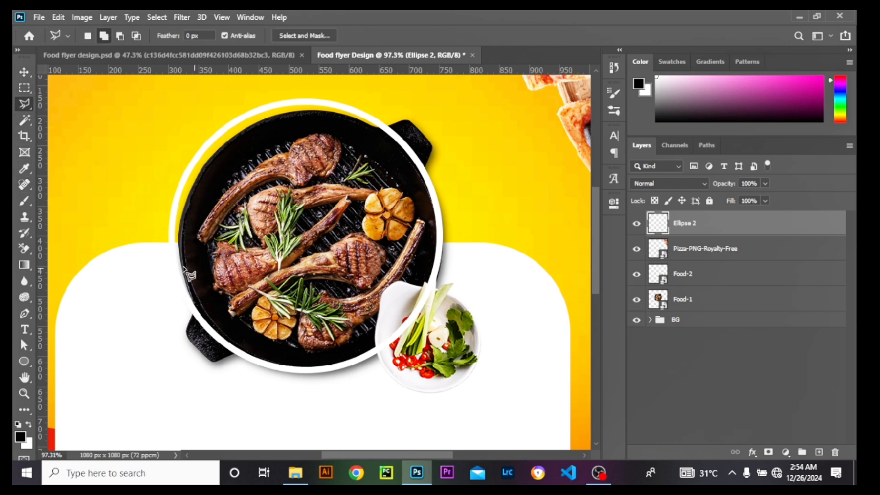
click(159, 236)
click(180, 236)
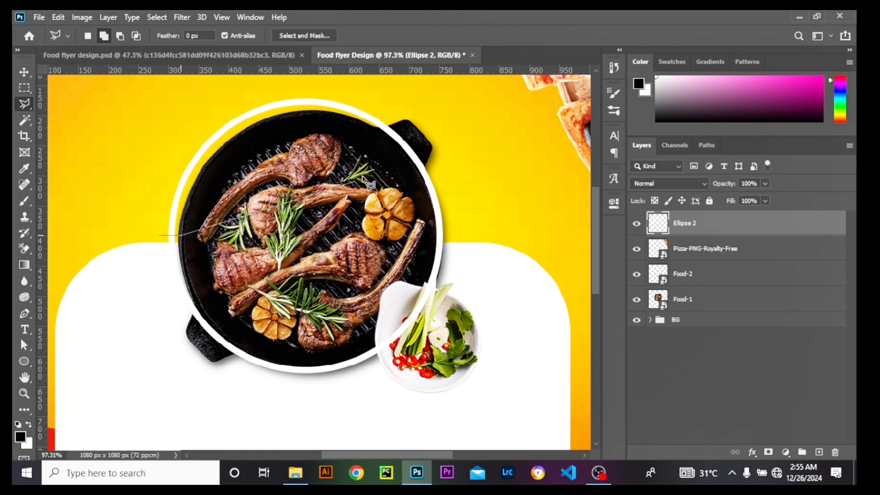
click(393, 110)
click(505, 99)
click(575, 266)
click(557, 347)
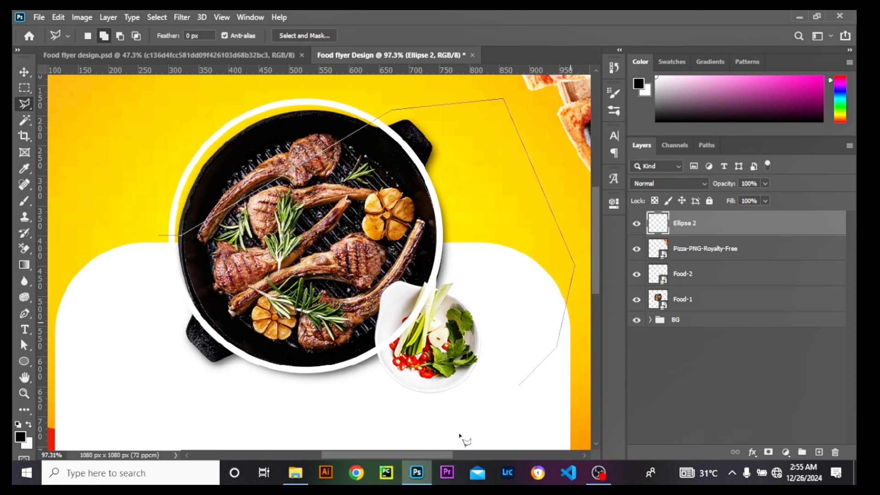
click(385, 459)
click(199, 420)
click(151, 397)
click(145, 269)
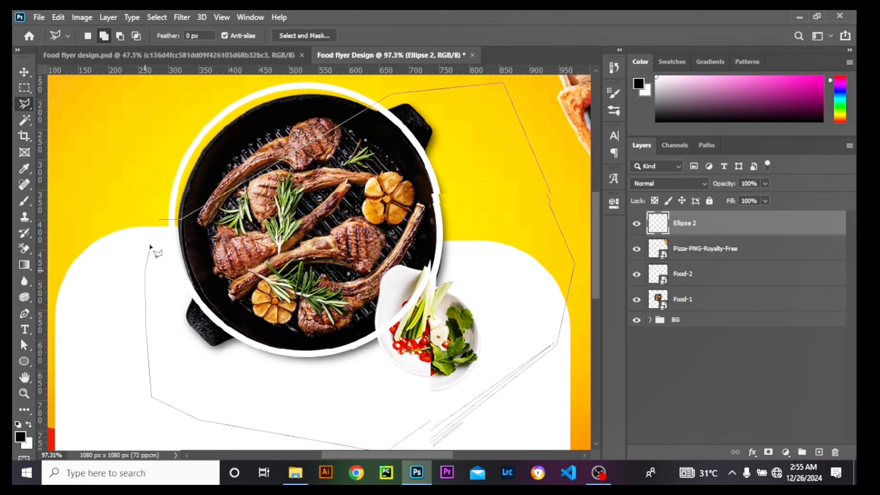
click(159, 222)
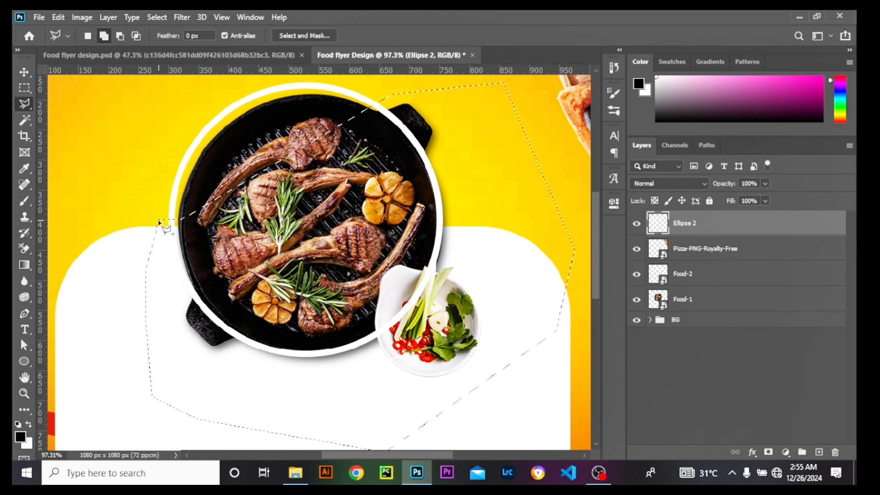
key(Delete)
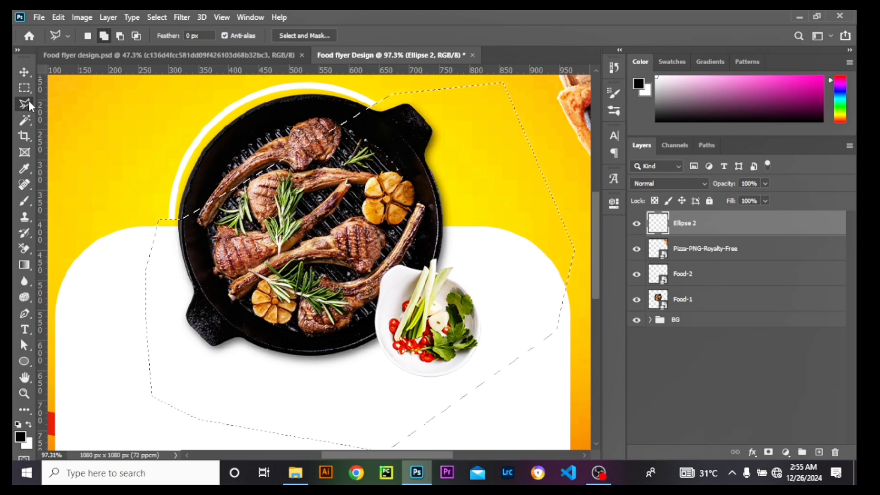
click(24, 72)
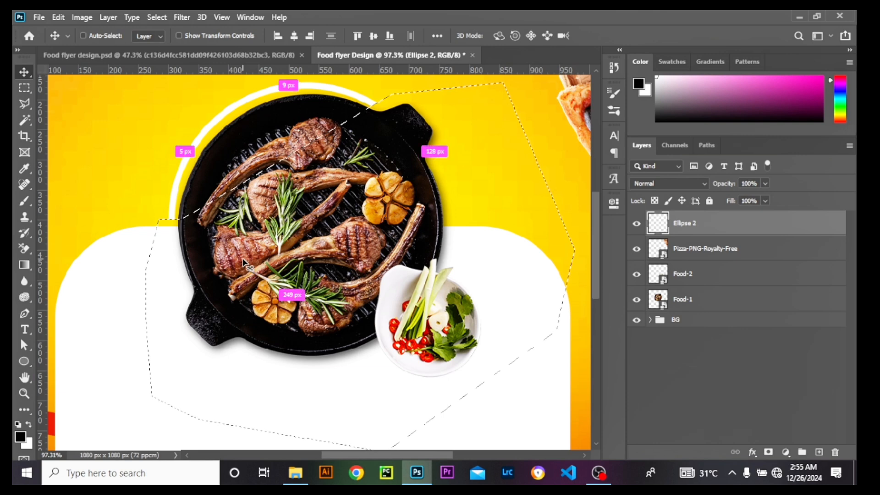
key(ctrl+d)
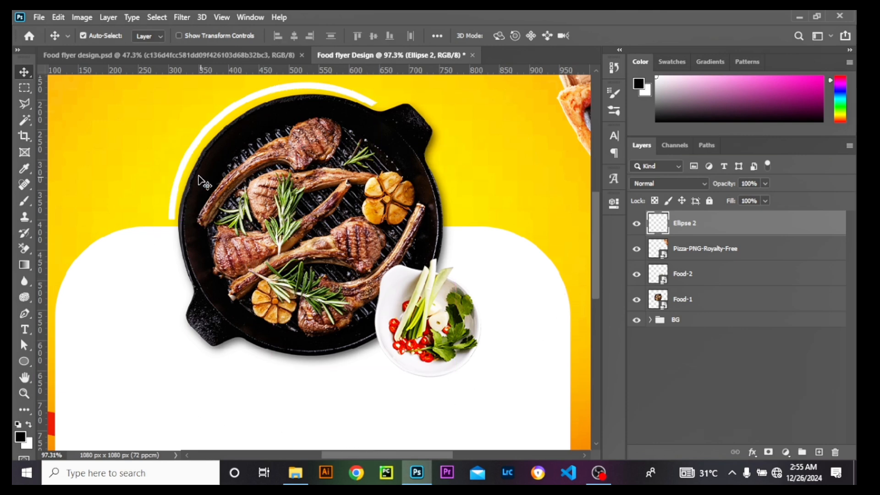
- Nudge the white arc a few pixels left and up, away from the pan's rim
scroll(222, 188, down, 2)
scroll(222, 188, up, 2)
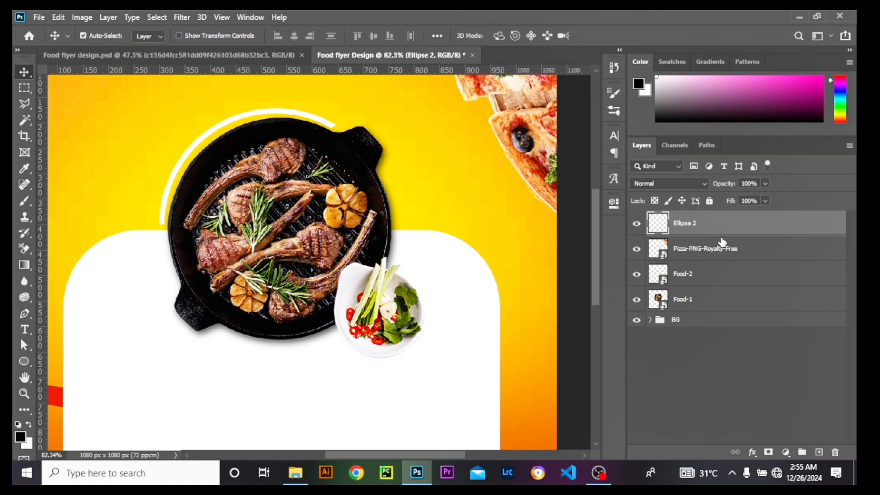
key(Left)
key(Left)
key(Up)
key(Up)
key(Up)
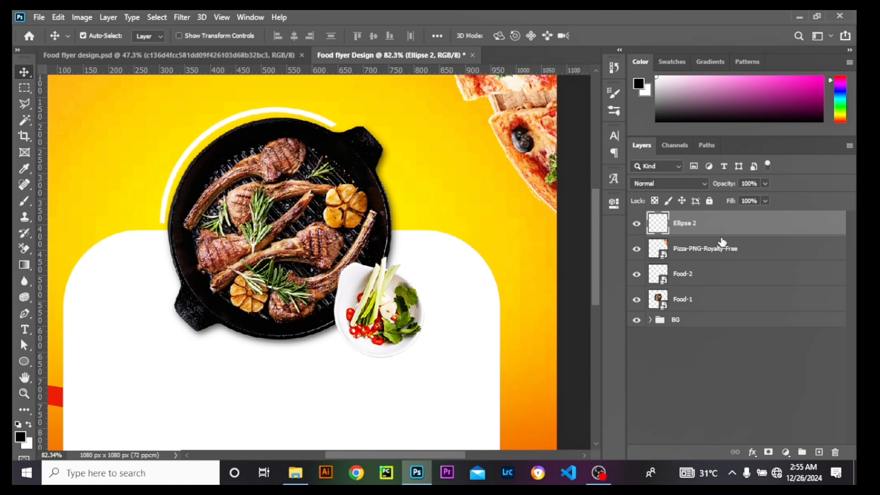
key(Up)
key(Up)
key(Up)
key(Left)
key(Left)
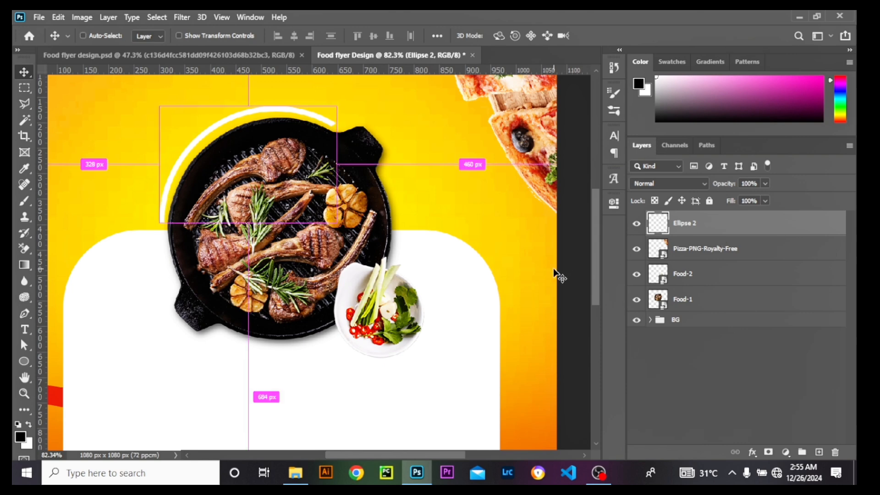
- Stretch the white arc to about 104% width and 99% height so its end reaches the pan's upper handle, and commit
key(ctrl+t)
scroll(258, 104, up, 4)
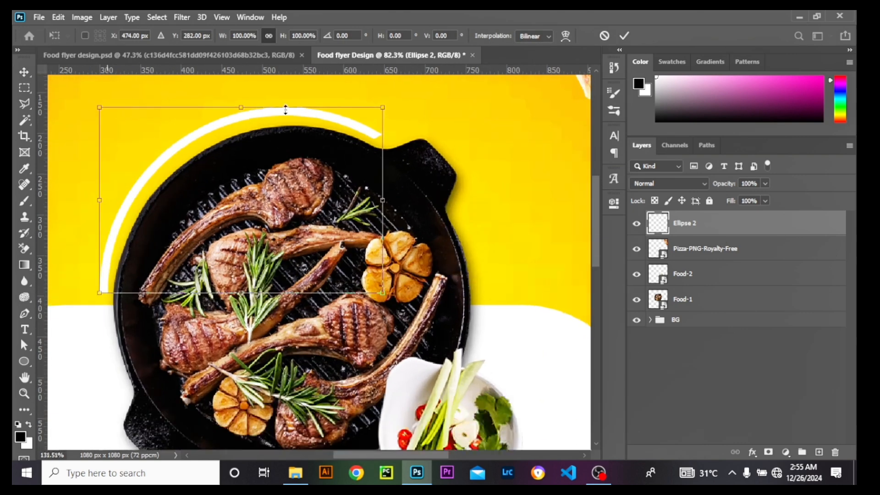
drag(384, 108, 397, 109)
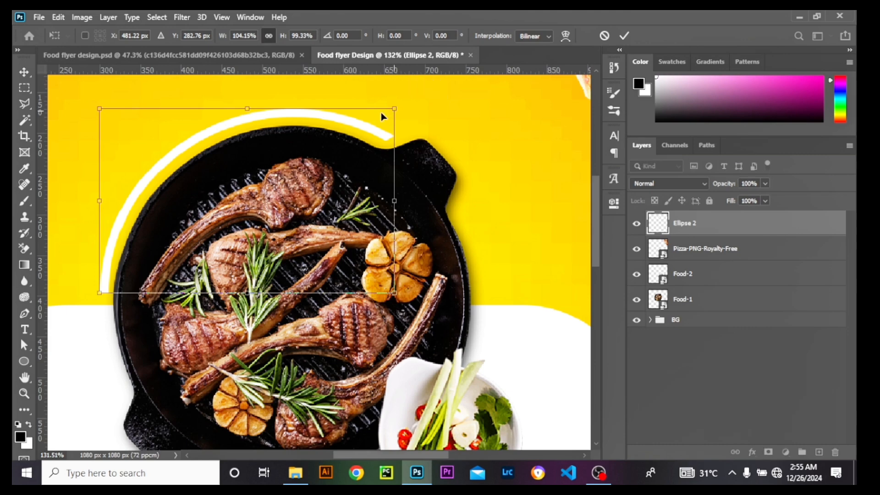
click(28, 76)
- Shift the stretched arc slightly further left and up to even its gap from the pan
scroll(250, 180, down, 4)
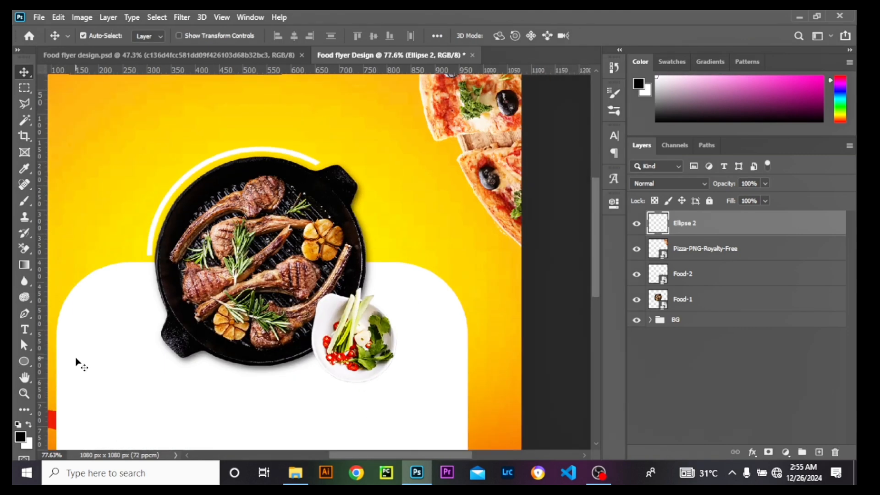
key(Left)
key(Left)
key(Left)
key(Up)
key(Up)
- Examine the whole flyer and compare its arc and overall layout with the reference design
scroll(321, 270, down, 4)
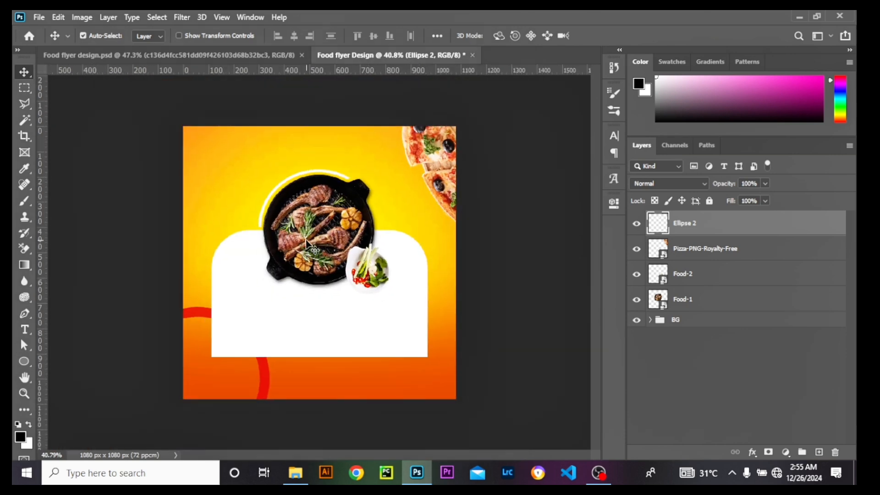
scroll(321, 257, up, 1)
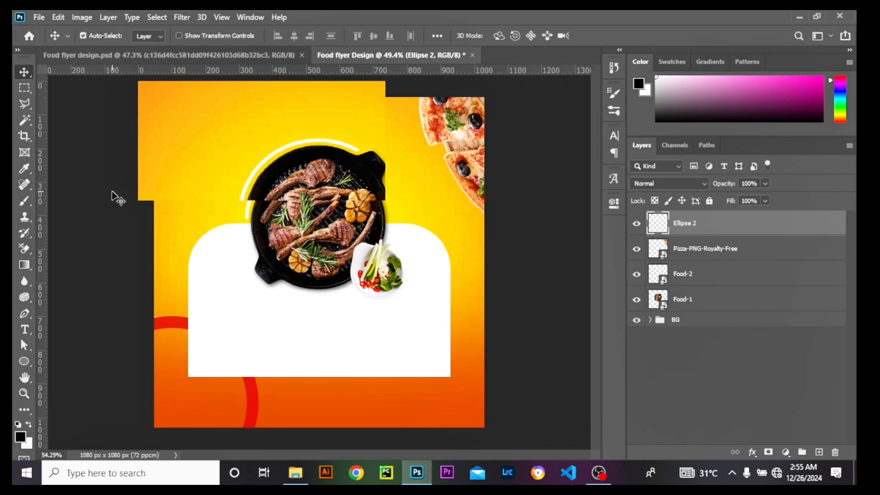
scroll(112, 192, up, 1)
scroll(365, 299, down, 3)
scroll(367, 309, up, 3)
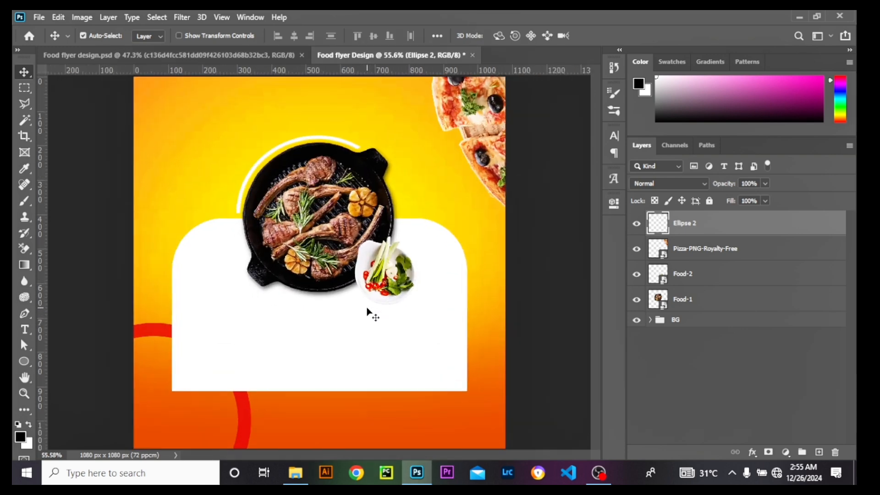
scroll(359, 305, down, 1)
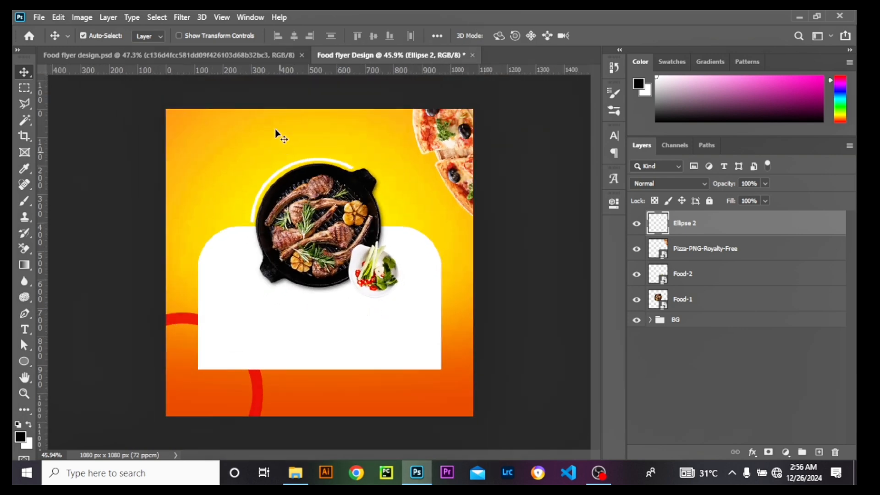
click(212, 54)
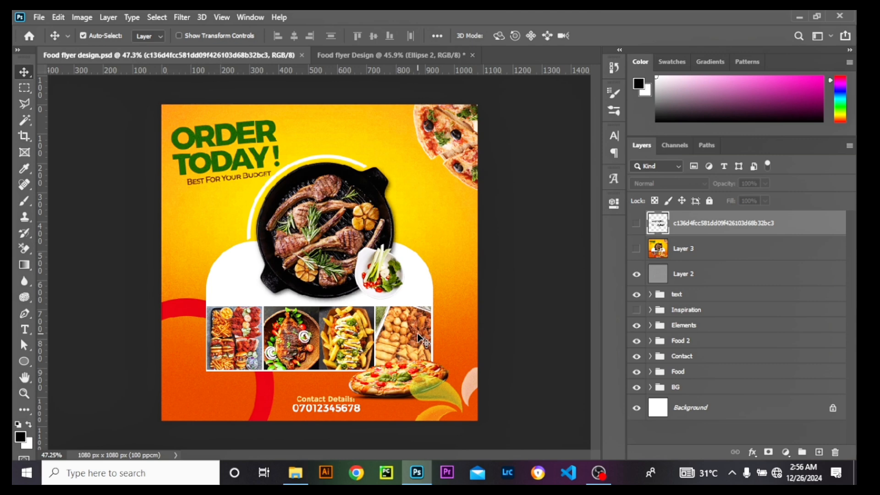
click(387, 54)
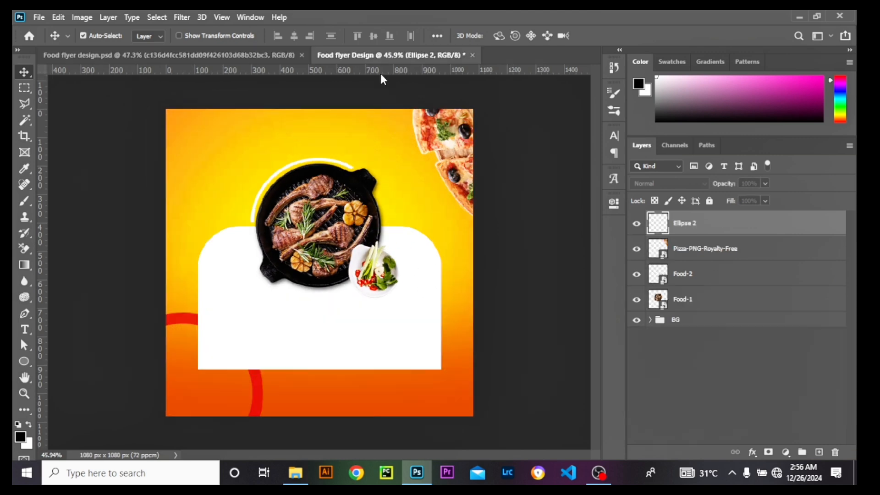
scroll(281, 333, up, 2)
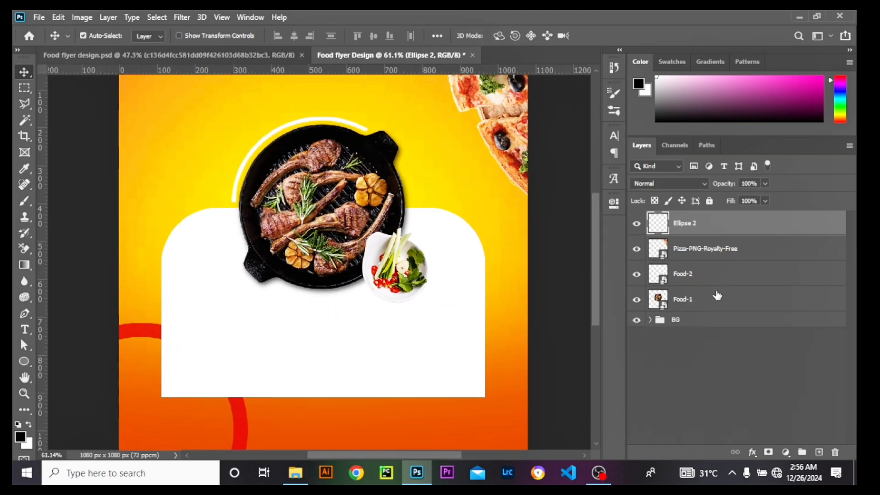
- Group the layers from Food-1 up to Ellipse 2 and name the group Element
click(712, 302)
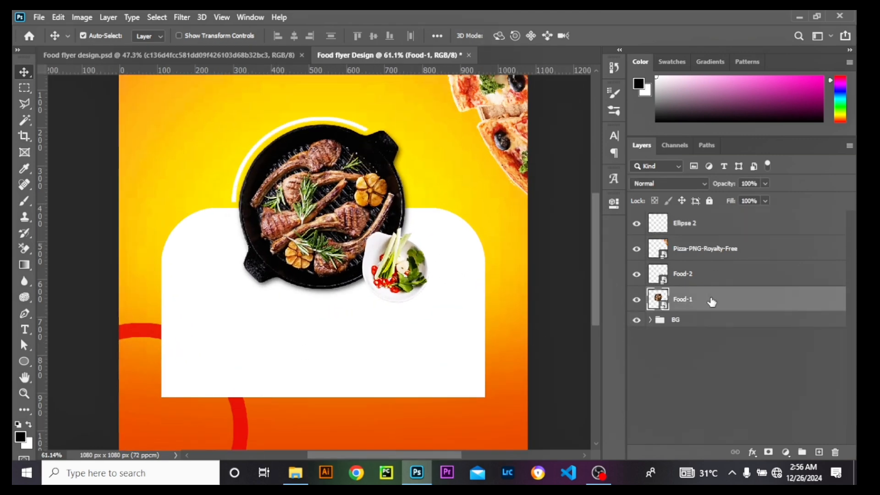
shift+click(703, 230)
key(ctrl+g)
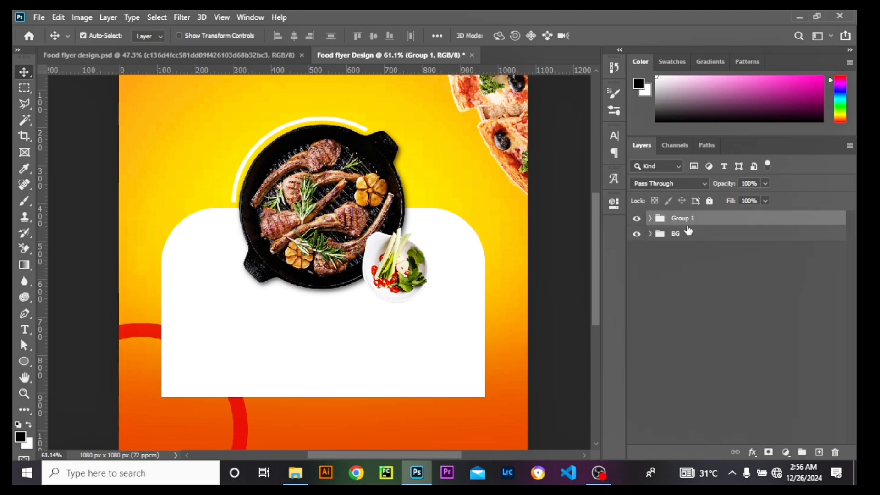
double_click(685, 218)
text(Element)
key(Return)
- Draw a rectangle shape about 181 by 196 px just inside the white panel's lower-left corner
scroll(380, 332, down, 3)
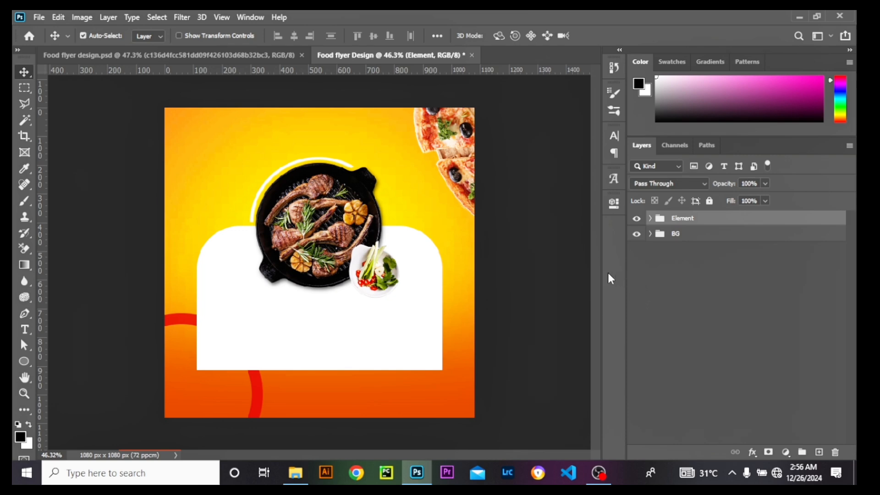
scroll(384, 299, up, 1)
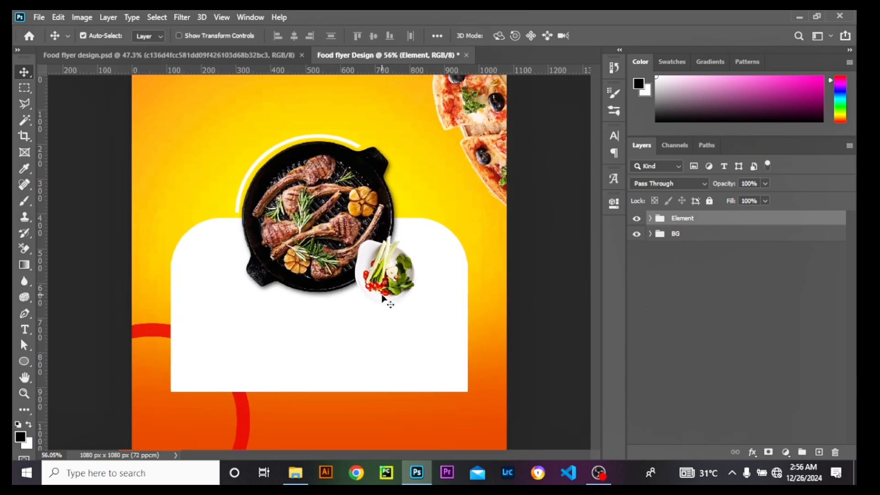
click(23, 361)
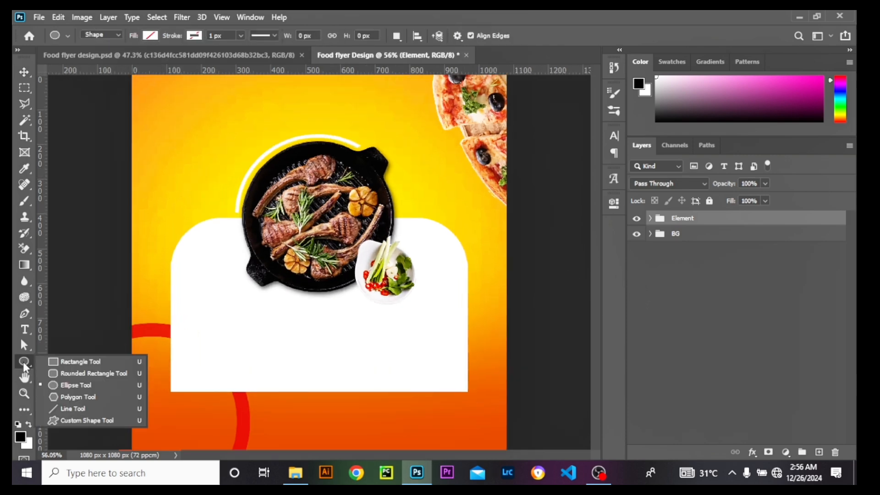
click(78, 362)
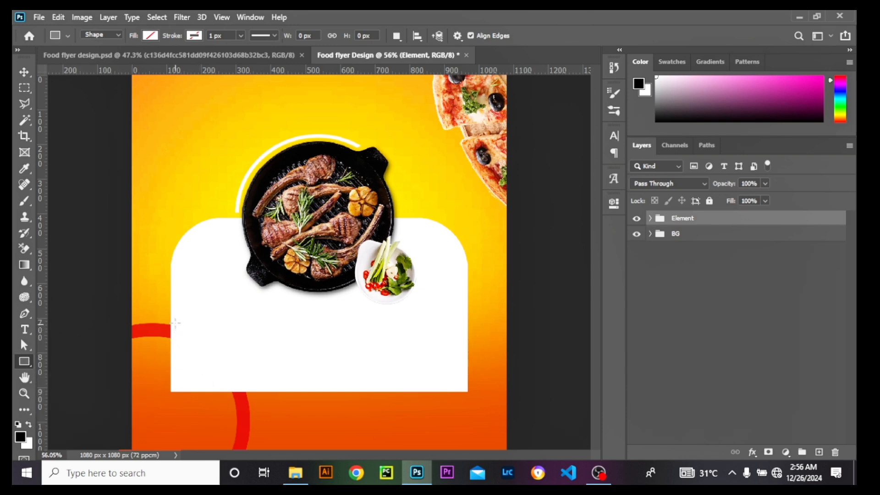
drag(174, 322, 236, 391)
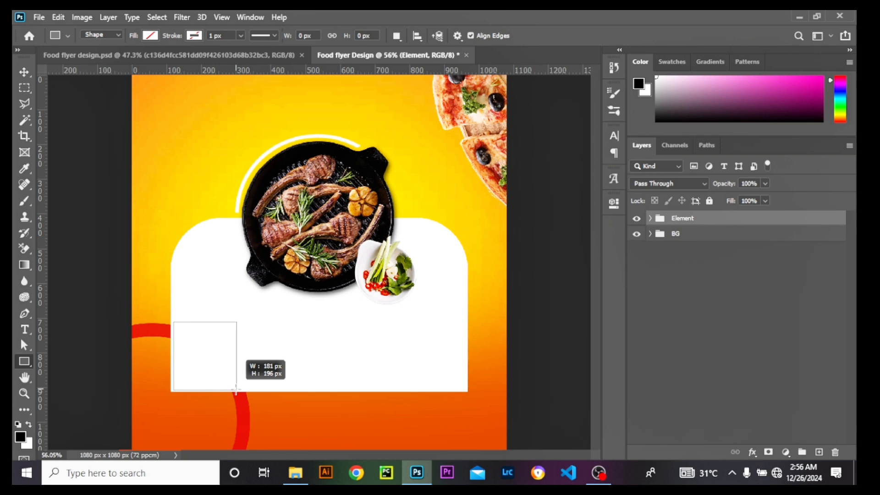
drag(236, 391, 236, 391)
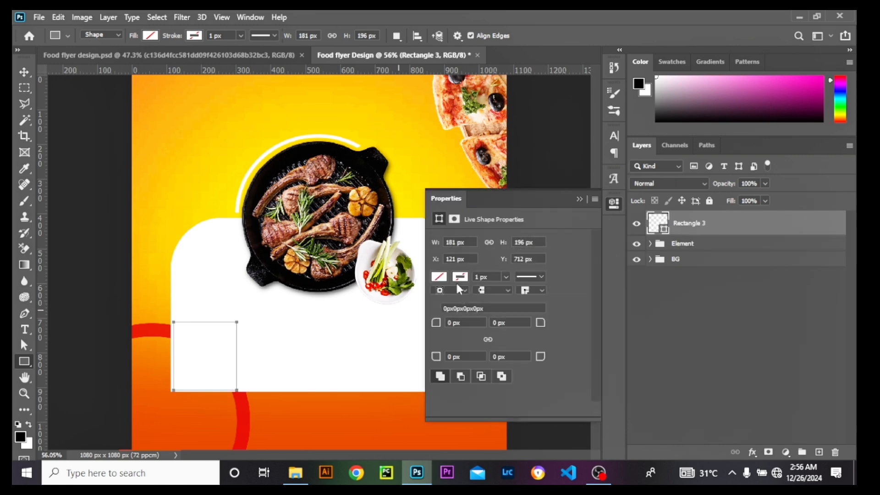
- Fill the new rectangle with the recently used dark orange
click(440, 277)
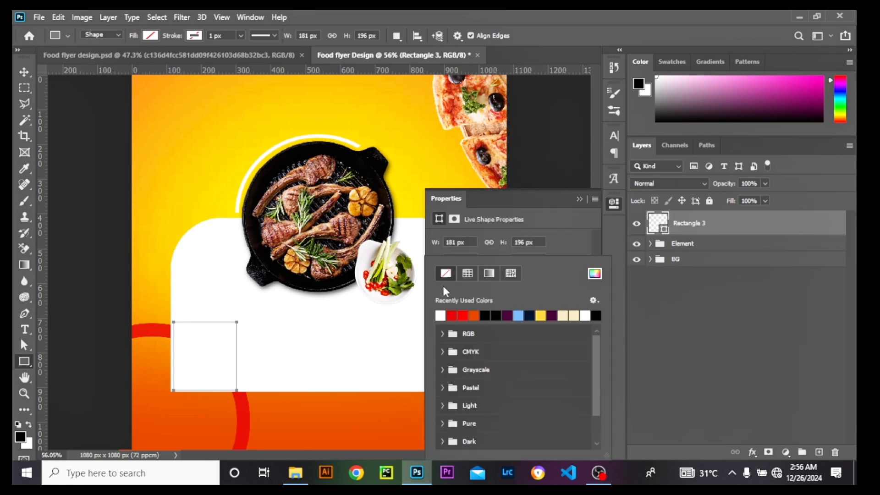
click(474, 316)
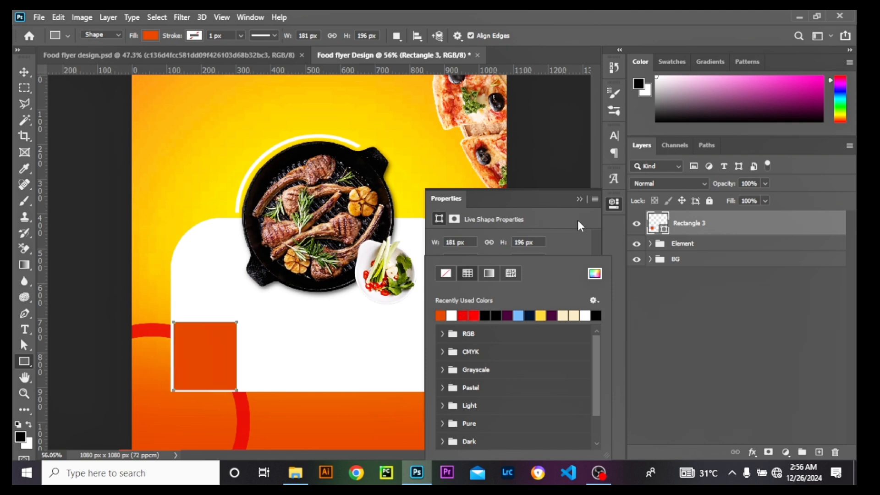
click(577, 197)
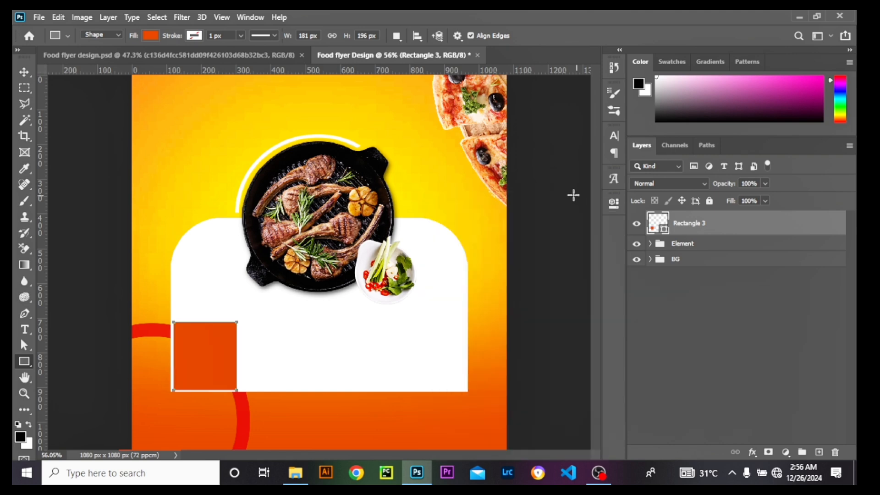
- Duplicate the orange rectangle and move the copy horizontally to the right until it sits beside the original
click(25, 71)
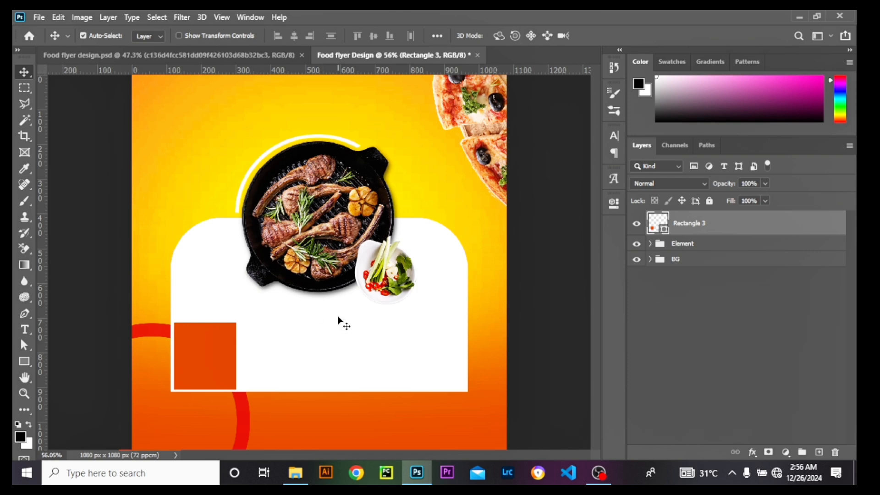
key(ctrl+j)
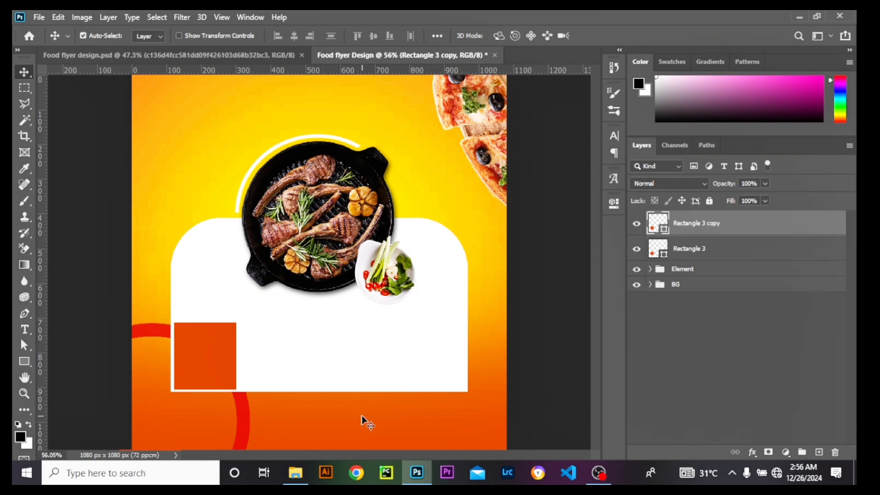
key(ctrl+Right)
key(ctrl+Right)
key(ctrl+Right)
key(ctrl+Right)
key(ctrl+Right)
key(ctrl+Right)
key(ctrl+Right)
key(ctrl+Right)
key(ctrl+Right)
key(ctrl+Right)
key(ctrl+Right)
key(ctrl+Right)
key(ctrl+Right)
key(ctrl+Right)
key(ctrl+Right)
key(ctrl+Right)
key(ctrl+Right)
key(ctrl+Right)
key(ctrl+Right)
key(ctrl+Right)
key(ctrl+Right)
key(ctrl+Right)
key(ctrl+Right)
key(ctrl+Right)
key(ctrl+Right)
key(ctrl+Right)
key(ctrl+Right)
key(ctrl+Right)
key(ctrl+Right)
key(ctrl+Right)
key(ctrl+Right)
key(ctrl+Right)
key(ctrl+Right)
key(ctrl+Right)
key(ctrl+Right)
key(ctrl+Right)
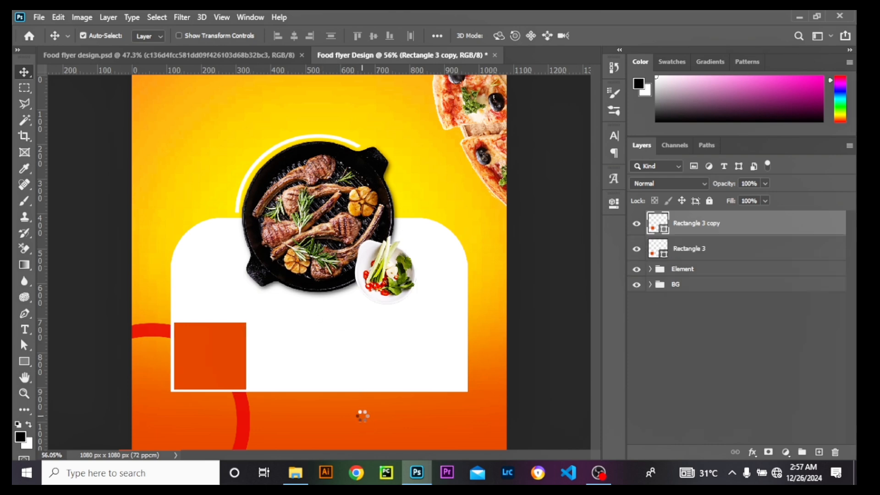
key(ctrl+Right)
key(ctrl+Right)
key(ctrl+Right)
key(ctrl+Right)
key(ctrl+Right)
key(ctrl+Right)
key(ctrl+Right)
key(ctrl+Right)
key(ctrl+Right)
key(ctrl+Right)
key(ctrl+Right)
key(ctrl+Right)
key(ctrl+Right)
key(ctrl+Right)
key(ctrl+Right)
key(ctrl+Right)
key(ctrl+Right)
key(ctrl+Right)
key(ctrl+Right)
key(ctrl+Right)
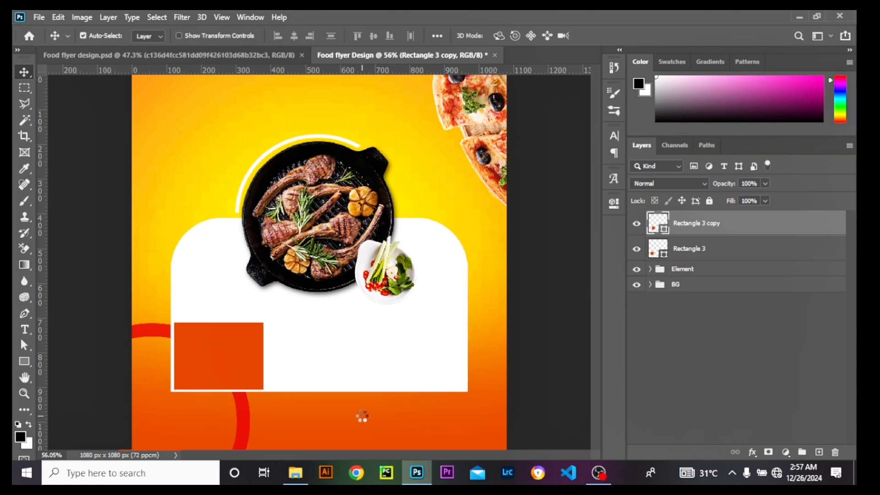
key(ctrl+Right)
key(ctrl+Right)
key(ctrl+Right)
key(ctrl+Right)
key(ctrl+Right)
key(ctrl+Right)
key(ctrl+Right)
key(ctrl+Right)
key(ctrl+Right)
key(ctrl+Right)
key(ctrl+Right)
key(ctrl+Right)
key(ctrl+Right)
key(ctrl+Right)
key(ctrl+Right)
key(ctrl+Right)
key(ctrl+Right)
key(ctrl+Right)
key(ctrl+Right)
key(ctrl+Right)
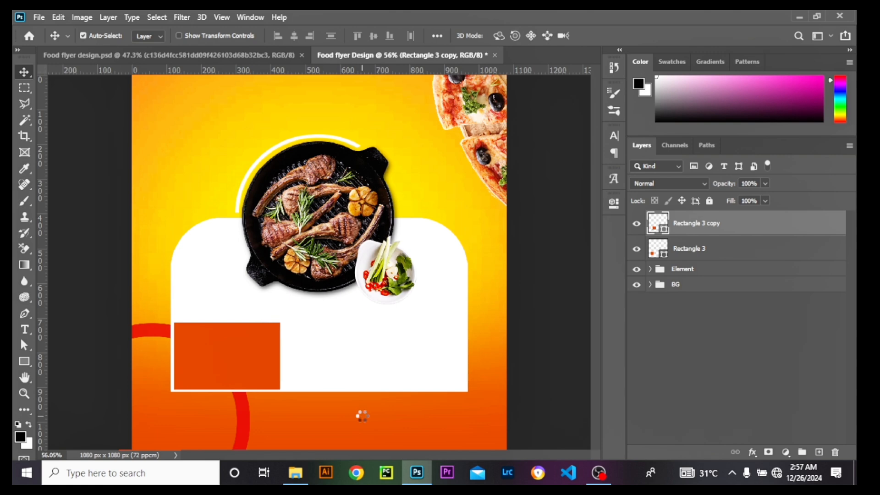
key(ctrl+Right)
key(ctrl+Right)
key(ctrl+Right)
key(ctrl+Right)
key(ctrl+Right)
key(ctrl+Right)
key(ctrl+Right)
key(ctrl+Right)
key(ctrl+Right)
key(ctrl+Right)
key(ctrl+Right)
key(ctrl+Right)
key(ctrl+Right)
key(ctrl+Right)
key(ctrl+Right)
key(ctrl+Right)
key(ctrl+Right)
key(ctrl+Right)
key(ctrl+Right)
key(ctrl+Right)
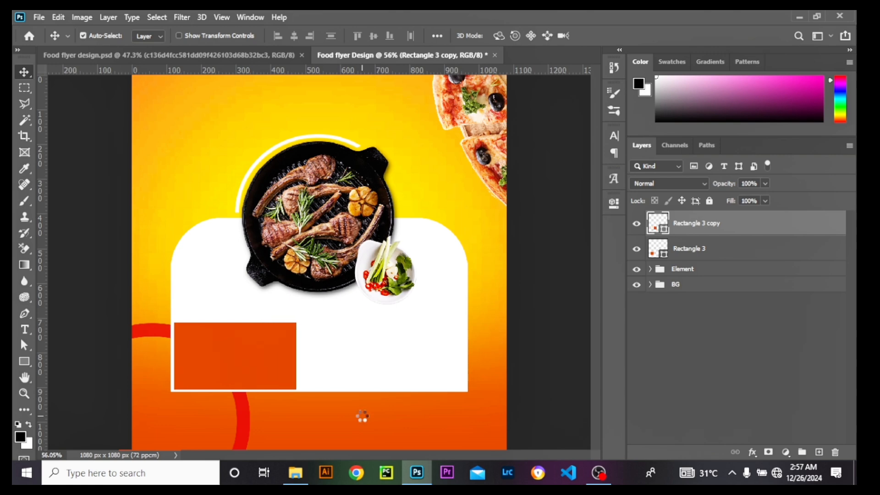
- Nudge the rectangle copy horizontally to leave only a hairline white gap between it and the original
key(ctrl+Left)
key(ctrl+Left)
key(ctrl+Left)
key(ctrl+Left)
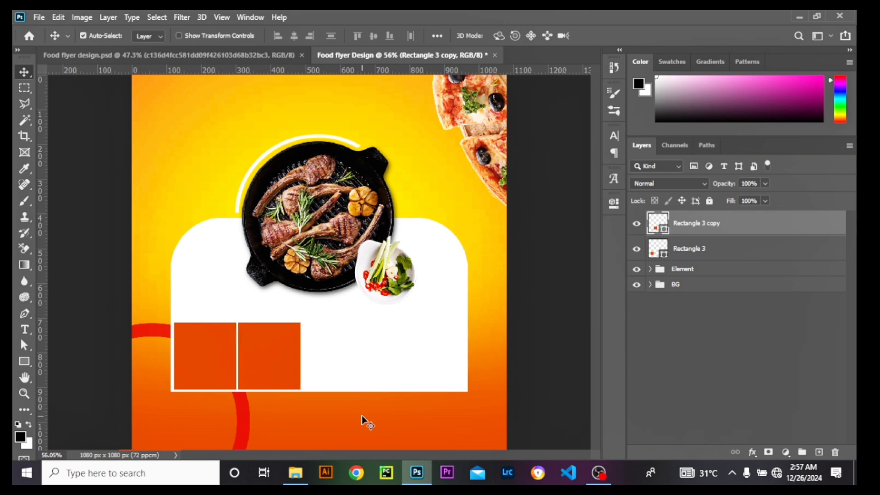
key(ctrl+Left)
key(ctrl+Left)
key(ctrl+Left)
key(ctrl+Left)
key(ctrl+Left)
key(ctrl+Left)
key(ctrl+Left)
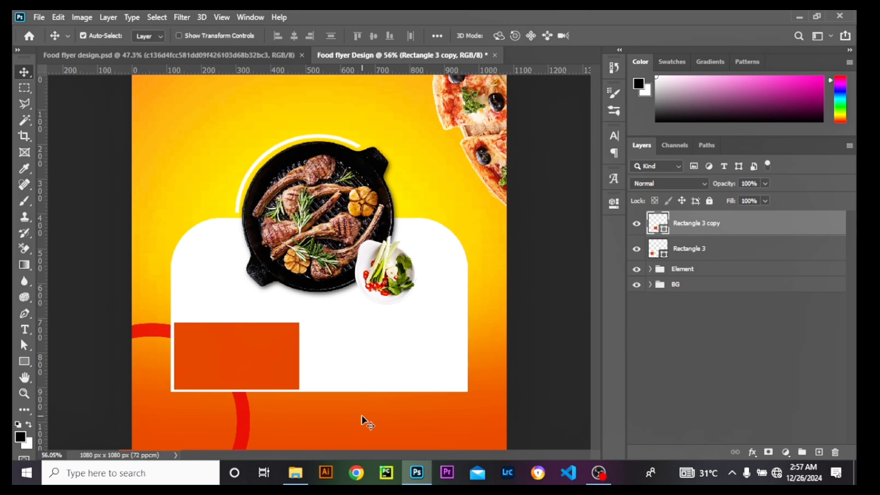
key(ctrl+Right)
key(ctrl+Right)
key(ctrl+Right)
key(ctrl+Right)
key(ctrl+Right)
- Duplicate both orange rectangles together and move the copies horizontally to the right, forming a row of four boxes with hairline gaps
shift+click(710, 248)
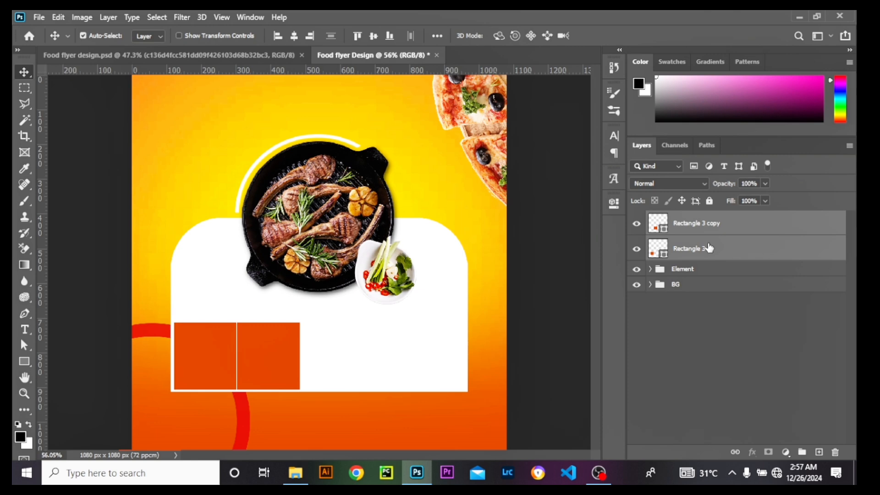
key(ctrl+j)
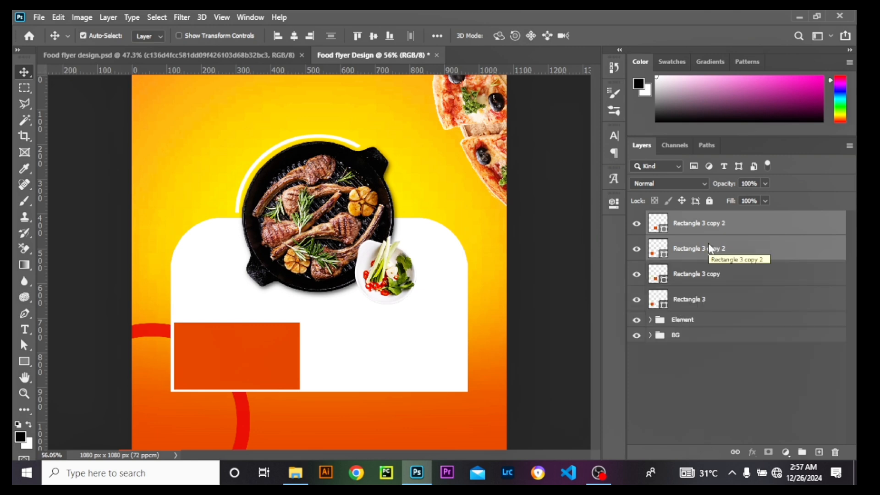
key(shift+Right)
key(shift+Right)
key(shift+Right)
key(shift+Right)
key(shift+Right)
key(shift+Right)
key(shift+Right)
key(shift+Right)
key(shift+Right)
key(shift+Right)
key(shift+Right)
key(shift+Right)
key(shift+Right)
key(shift+Right)
key(shift+Right)
key(shift+Right)
key(shift+Right)
key(shift+Right)
key(shift+Right)
key(shift+Right)
key(shift+Right)
key(shift+Right)
key(shift+Right)
key(shift+Right)
key(shift+Right)
key(shift+Right)
key(shift+Right)
key(shift+Right)
key(shift+Right)
key(shift+Right)
key(shift+Right)
key(shift+Right)
key(shift+Right)
key(shift+Right)
key(shift+Right)
key(shift+Right)
key(shift+Right)
key(shift+Right)
key(shift+Right)
key(shift+Right)
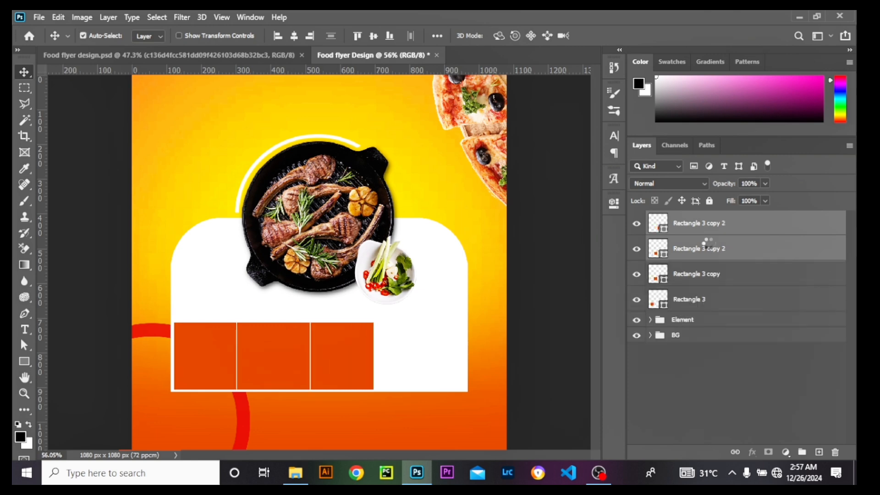
scroll(418, 300, up, 1)
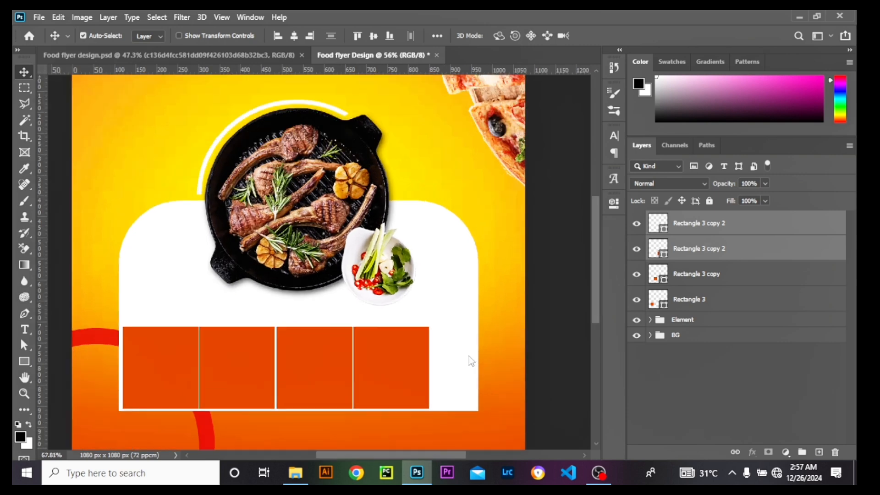
- Duplicate the fourth orange box and move the copy horizontally to the right, beyond the end of the row
click(391, 366)
key(ctrl+j)
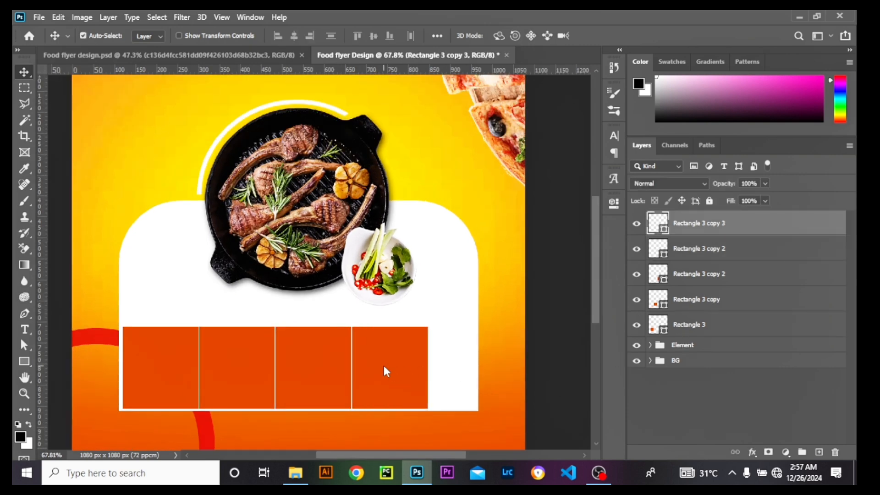
key(shift+Right)
key(shift+Right)
key(shift+Right)
key(shift+Right)
key(shift+Right)
key(shift+Right)
key(shift+Right)
key(shift+Right)
key(shift+Right)
key(shift+Right)
key(shift+Right)
key(shift+Right)
key(shift+Right)
key(shift+Right)
key(shift+Right)
key(shift+Right)
key(shift+Right)
key(shift+Right)
key(shift+Right)
key(shift+Right)
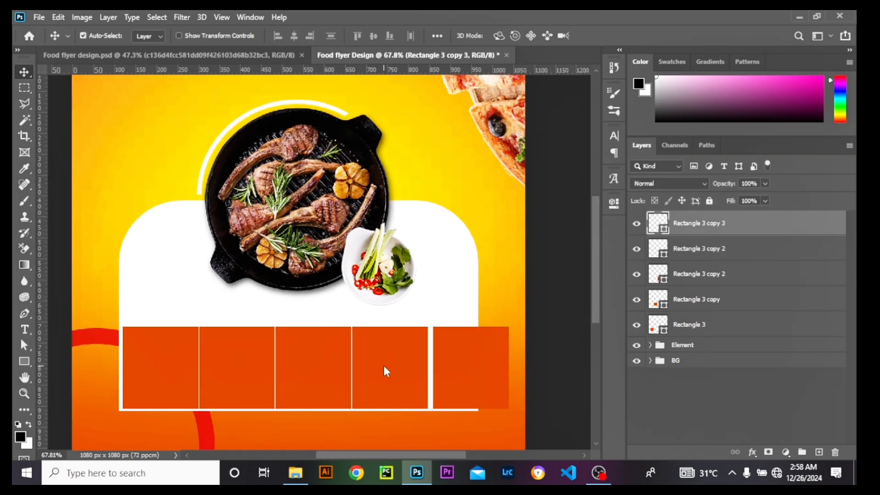
- Check the reference design and delete the fifth orange box
click(207, 51)
click(394, 51)
key(Delete)
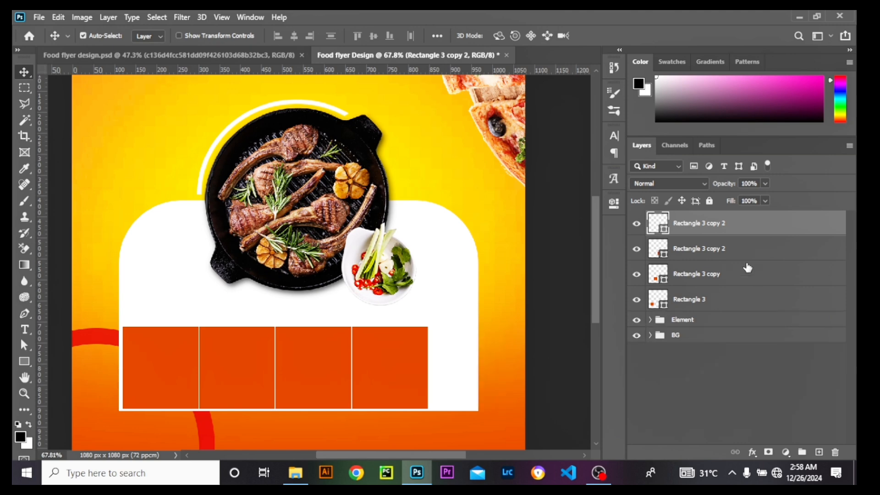
- Scale all four orange boxes together proportionally to about 116% so the row spans the white panel's width with thin side margins
shift+click(701, 304)
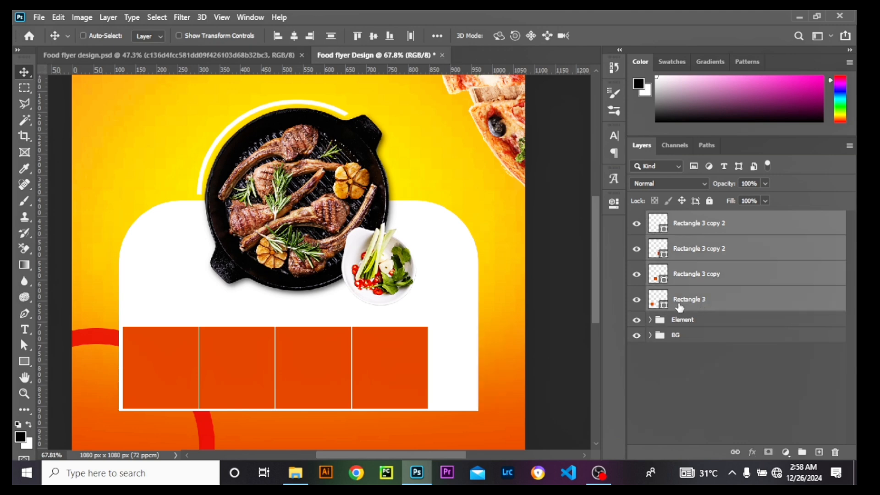
key(ctrl+t)
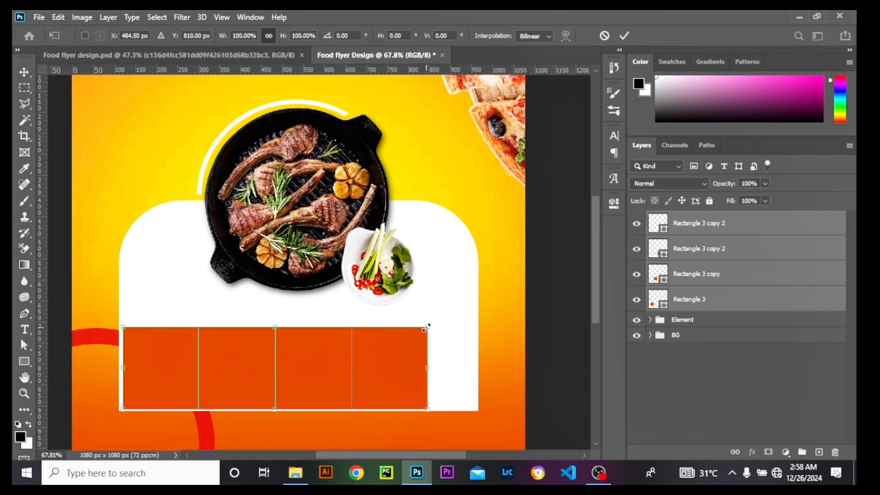
drag(427, 326, 468, 295)
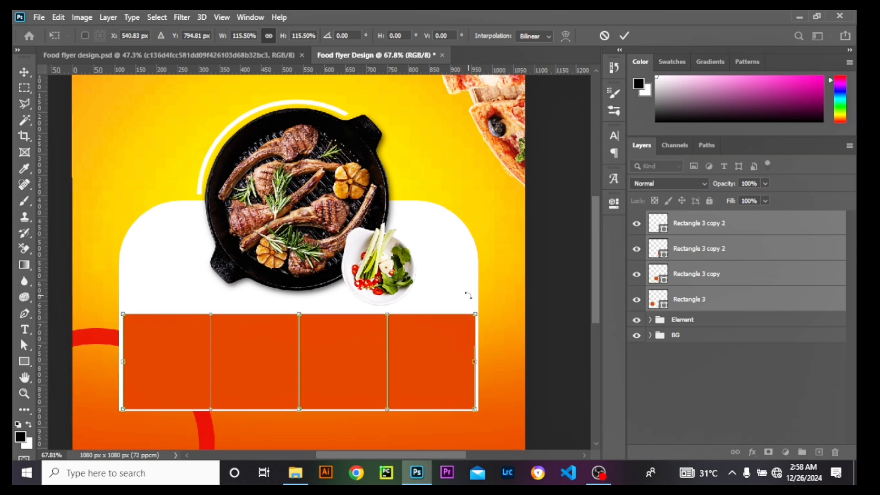
scroll(241, 313, up, 3)
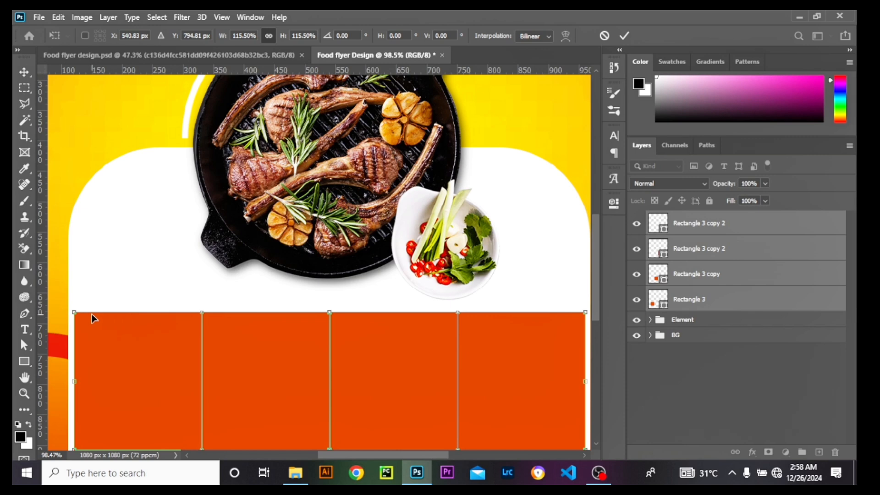
drag(74, 312, 73, 307)
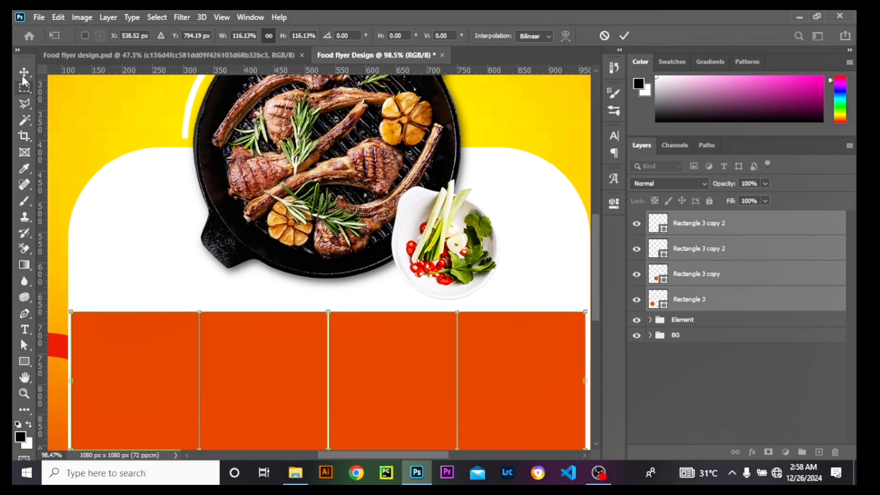
key(Return)
scroll(218, 314, down, 5)
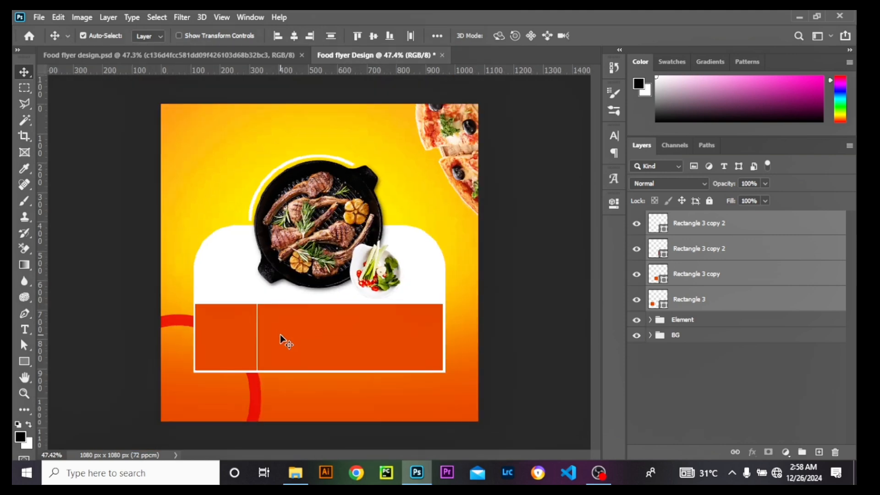
scroll(297, 367, up, 3)
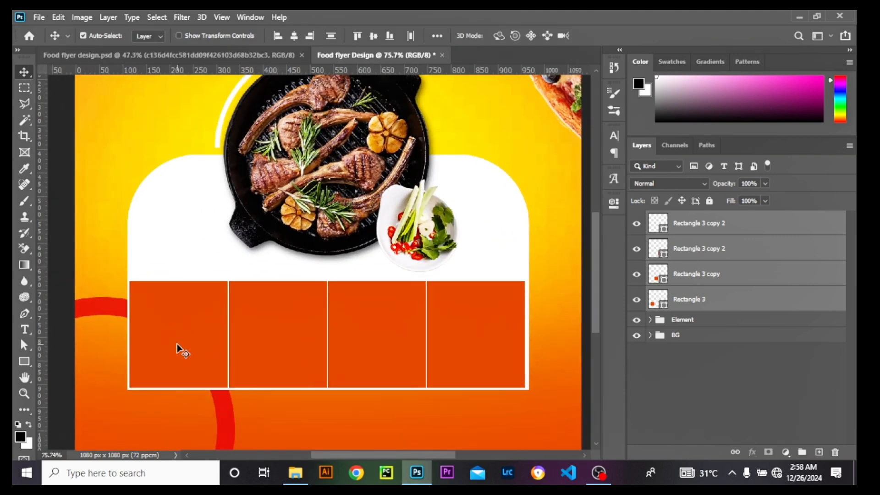
- Place the Food-3 image from the Food flyer Design folder directly above the first box's layer, Rectangle 3
click(676, 428)
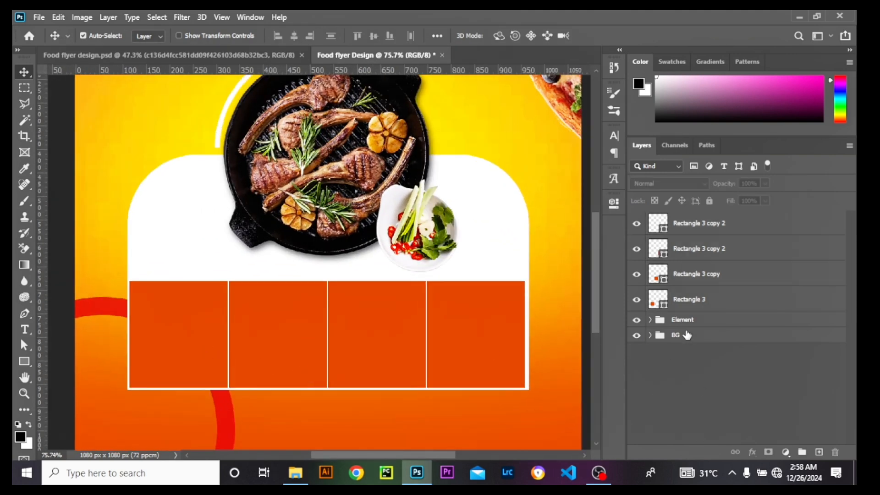
click(704, 305)
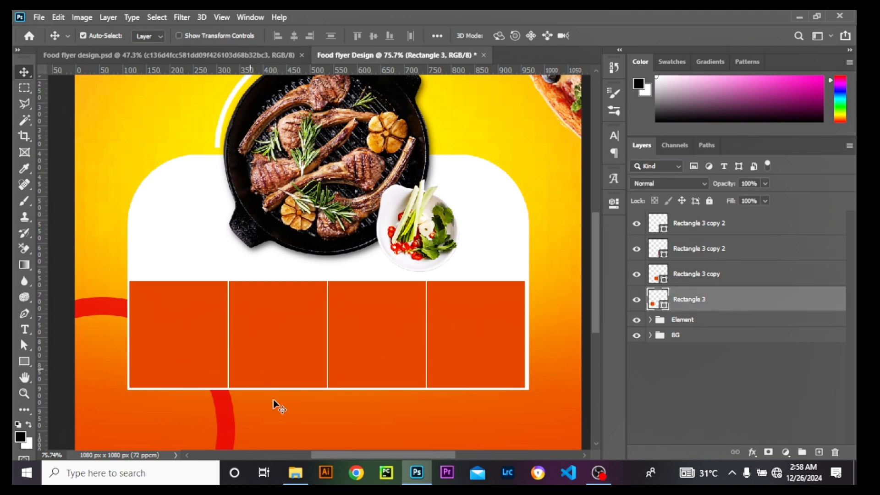
click(296, 472)
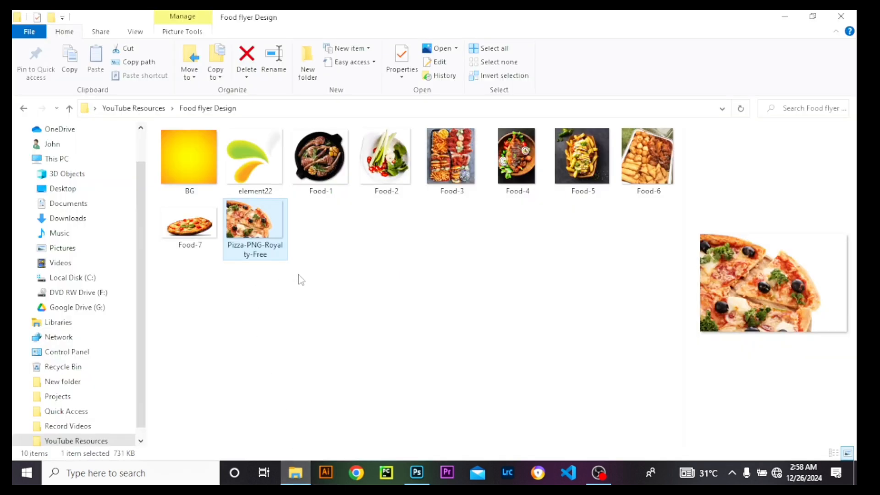
click(451, 159)
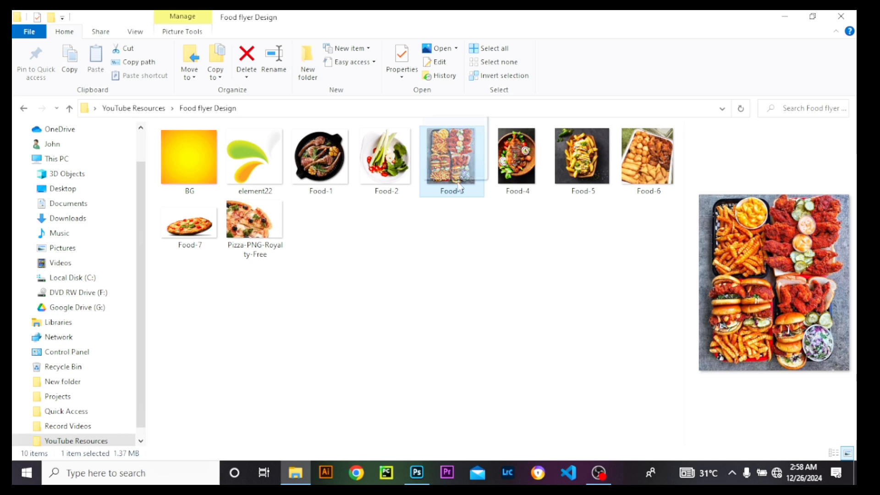
drag(451, 158, 203, 346)
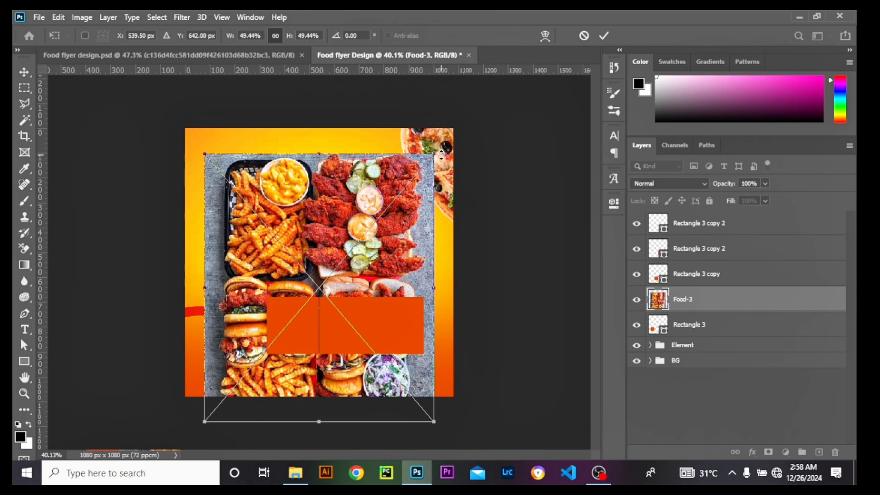
- Scale the Food-3 image down to about 11.9% and position it over the first orange box, slightly overlapping its edges
drag(434, 155, 270, 345)
scroll(205, 403, up, 3)
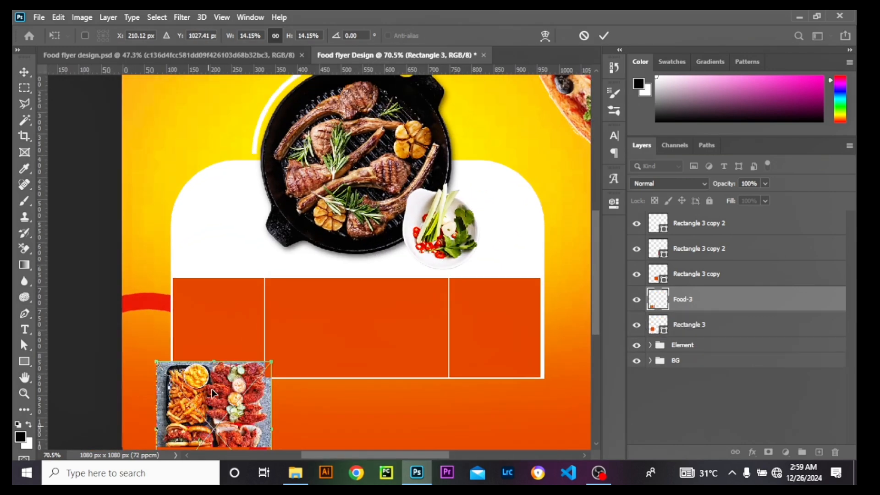
drag(215, 428, 229, 295)
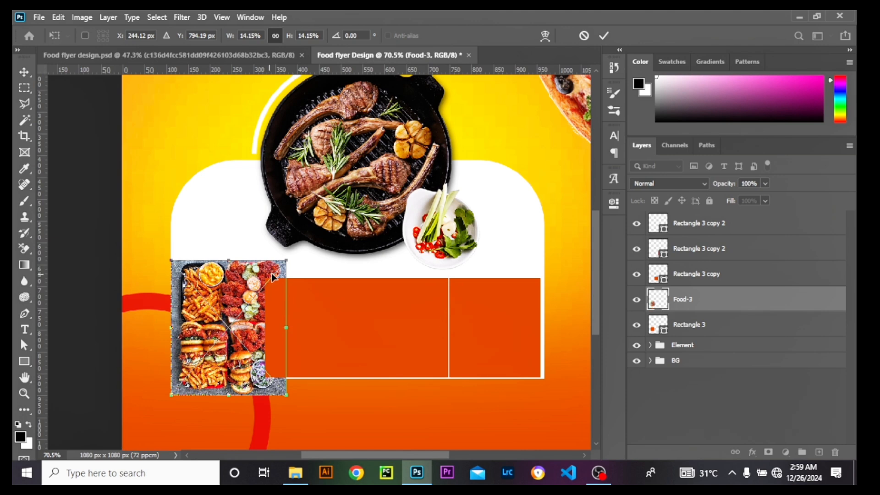
drag(290, 258, 269, 277)
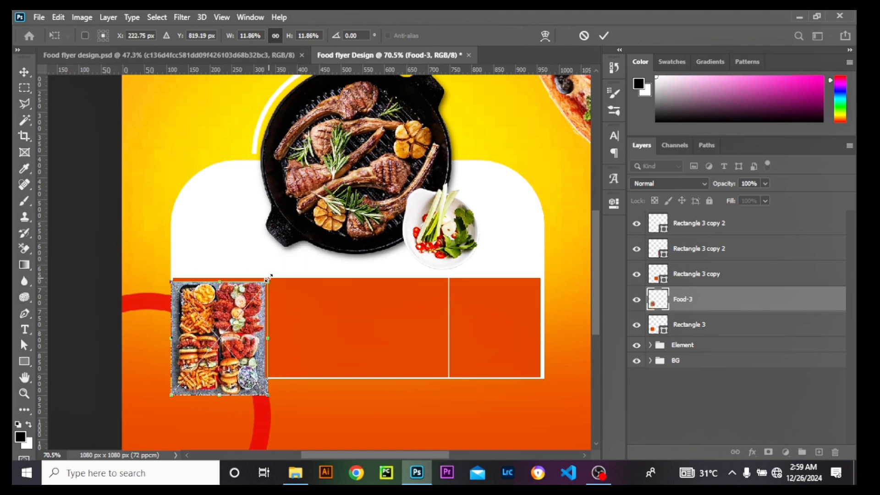
drag(233, 356, 234, 346)
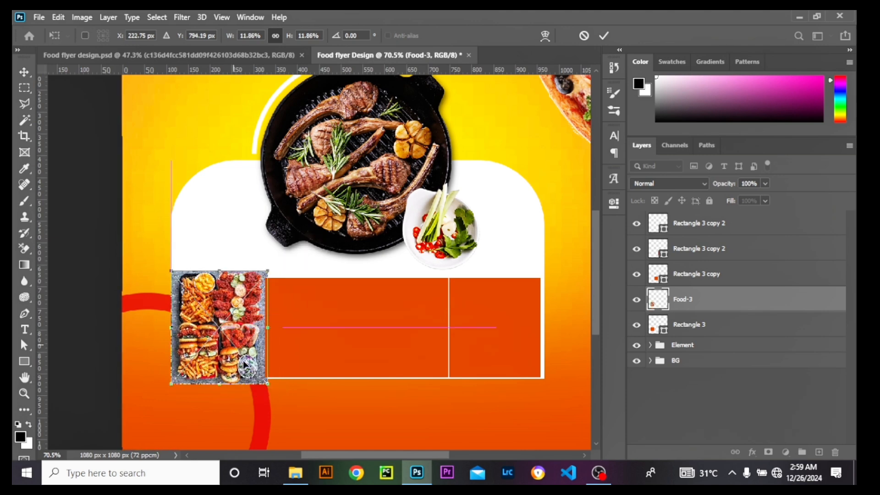
click(24, 72)
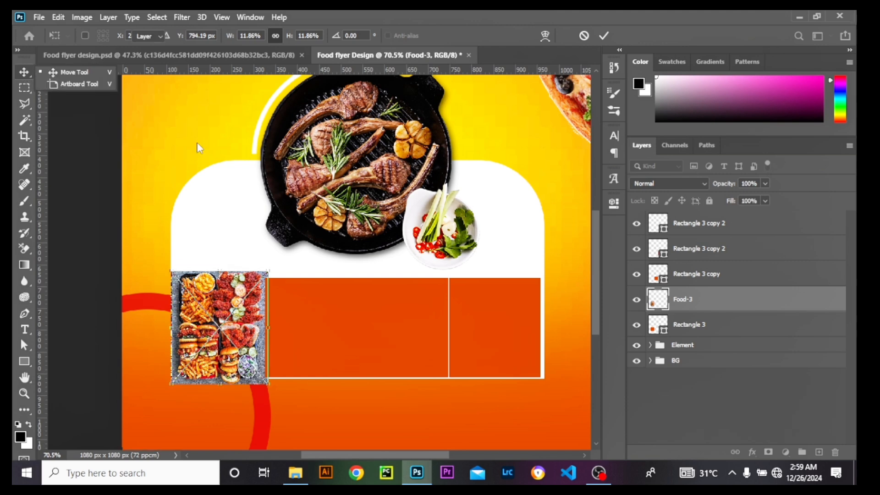
- Clip the Food-3 image to the first box and enlarge it to about 13.2% so its food fills the box
right_click(733, 300)
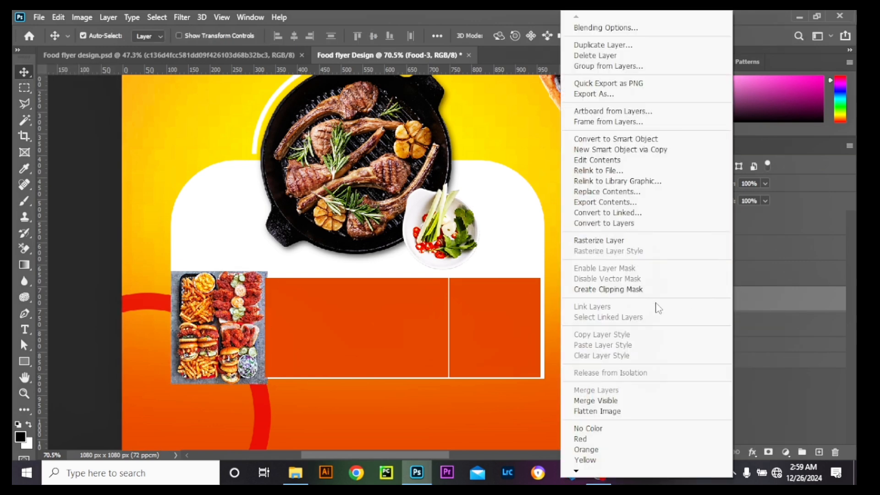
click(619, 290)
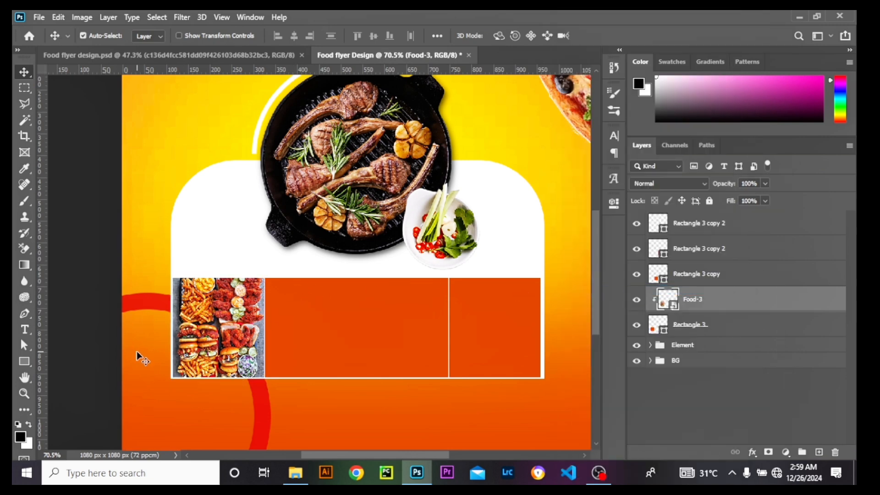
scroll(137, 351, up, 3)
key(ctrl+t)
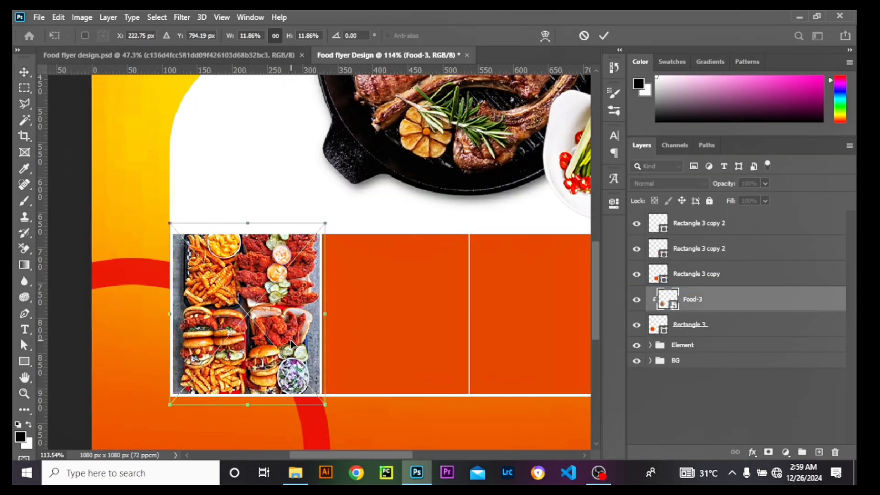
drag(178, 406, 168, 416)
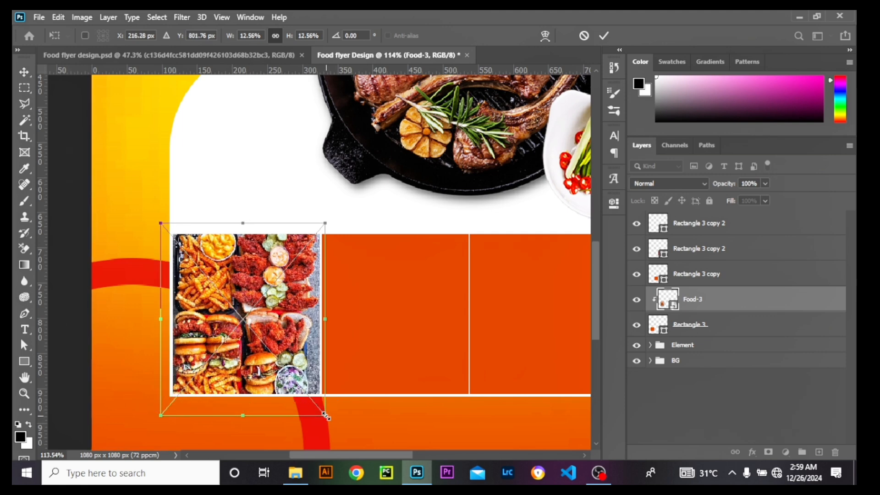
drag(324, 414, 336, 426)
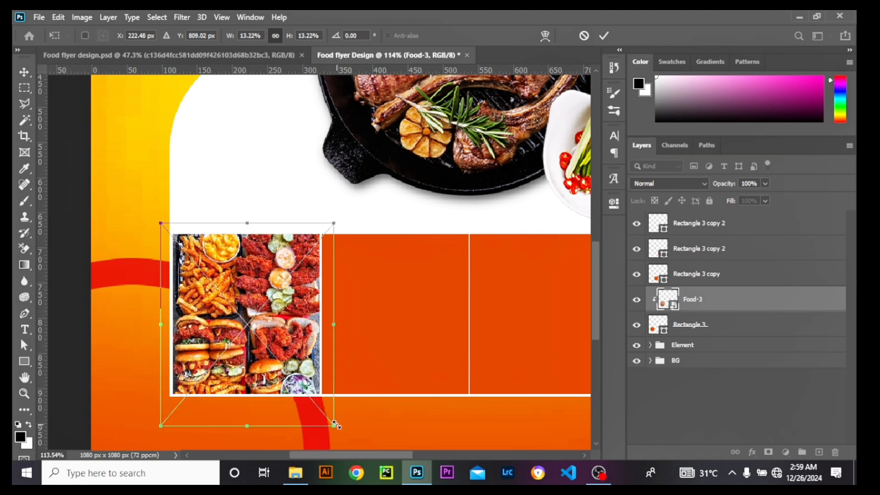
click(21, 72)
scroll(316, 330, down, 3)
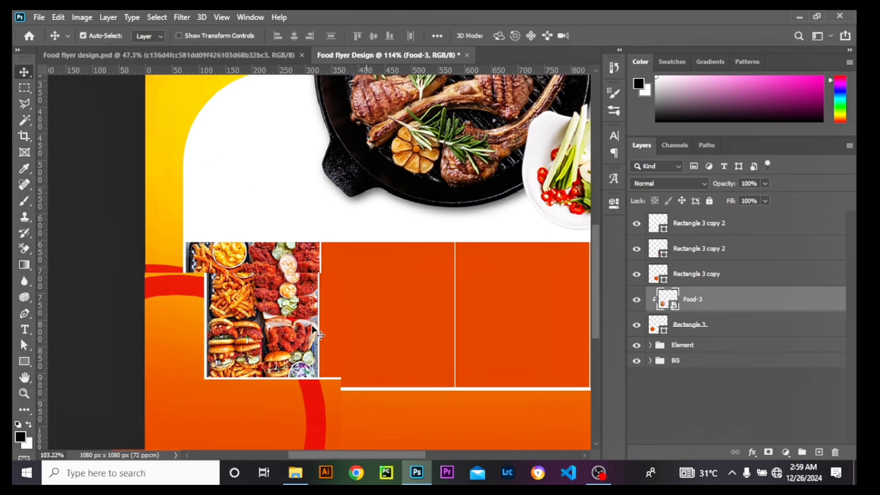
- Place the Food-4 image from the Food flyer Design folder directly above the second box's layer, Rectangle 3 copy
click(397, 331)
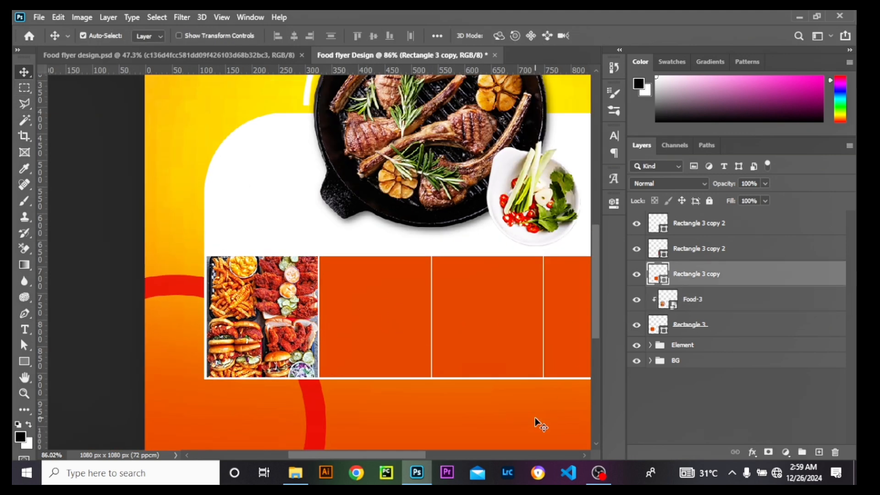
click(305, 480)
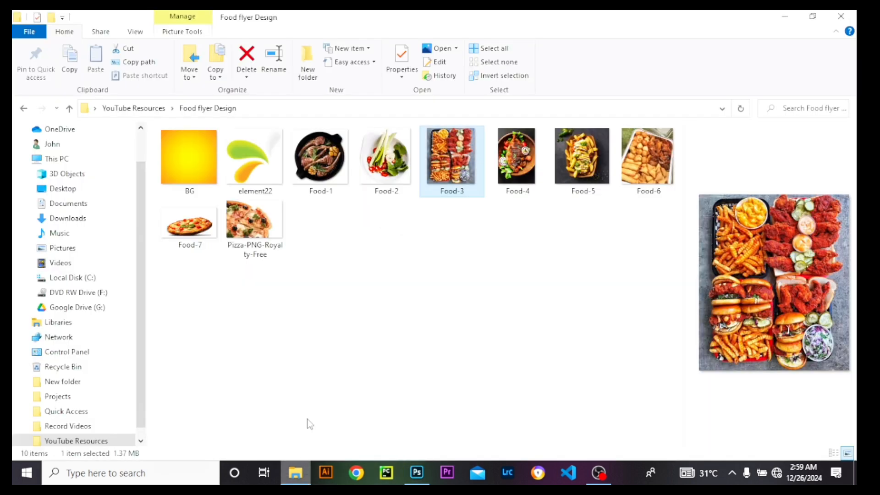
click(526, 174)
drag(527, 174, 380, 317)
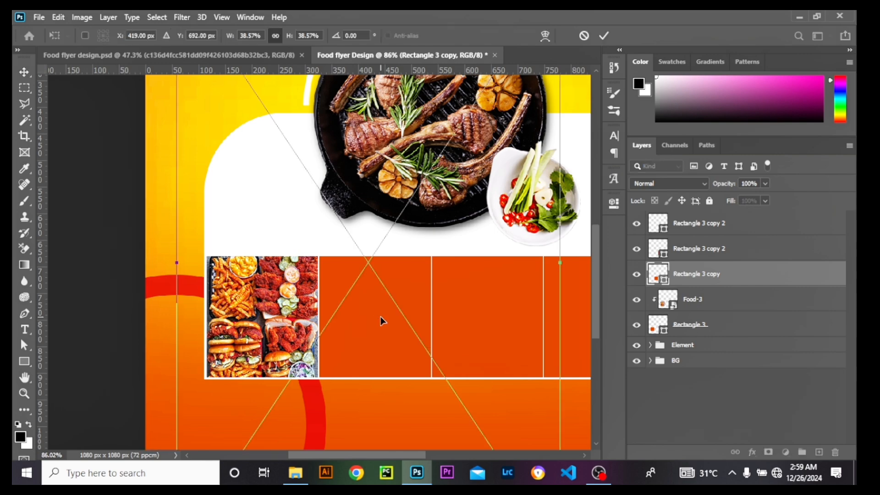
scroll(383, 279, down, 3)
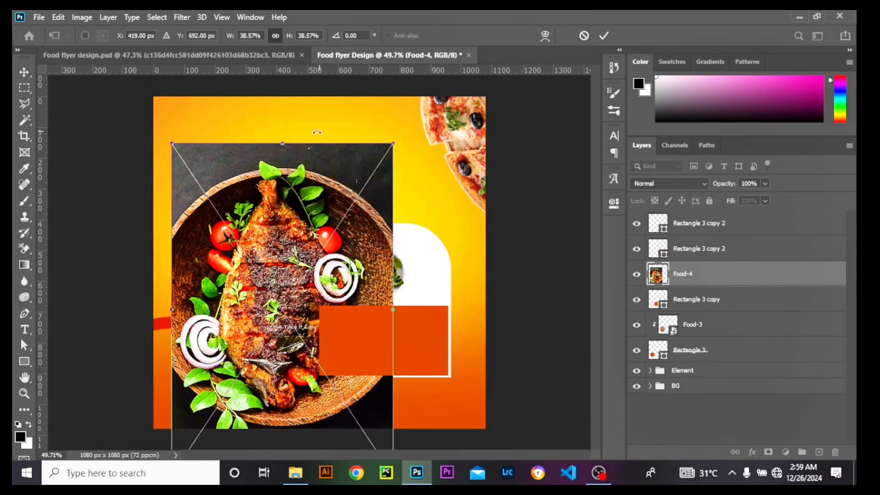
- Scale the Food-4 image down to about 13.6% and position it over the second box, covering it completely
drag(288, 139, 280, 357)
drag(283, 403, 294, 344)
scroll(294, 344, up, 6)
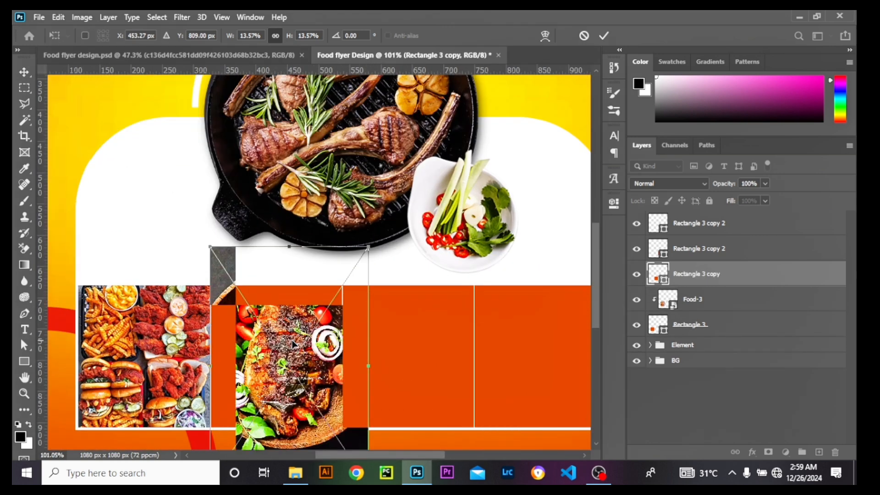
click(27, 74)
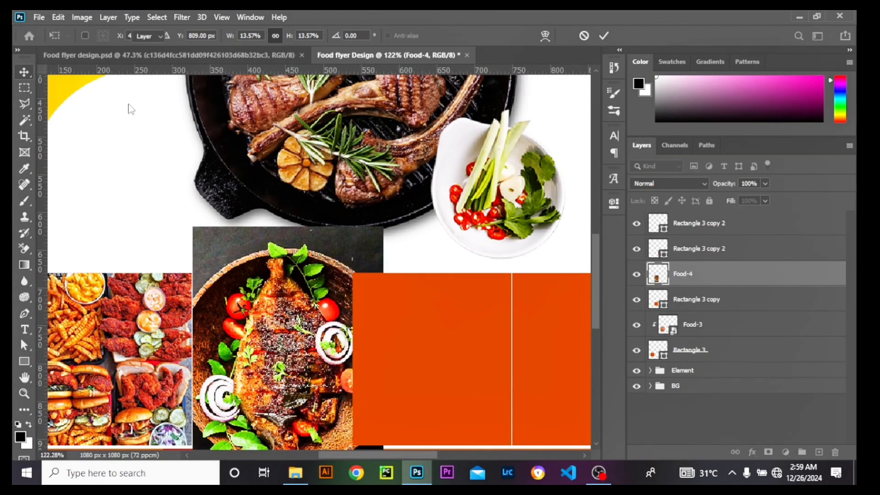
- Clip the Food-4 image to the second box, Rectangle 3 copy
right_click(746, 276)
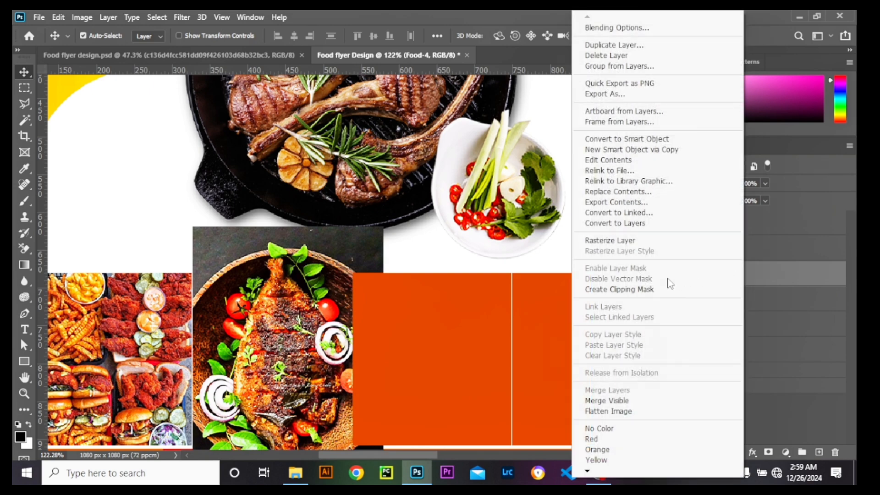
click(645, 290)
scroll(277, 354, down, 2)
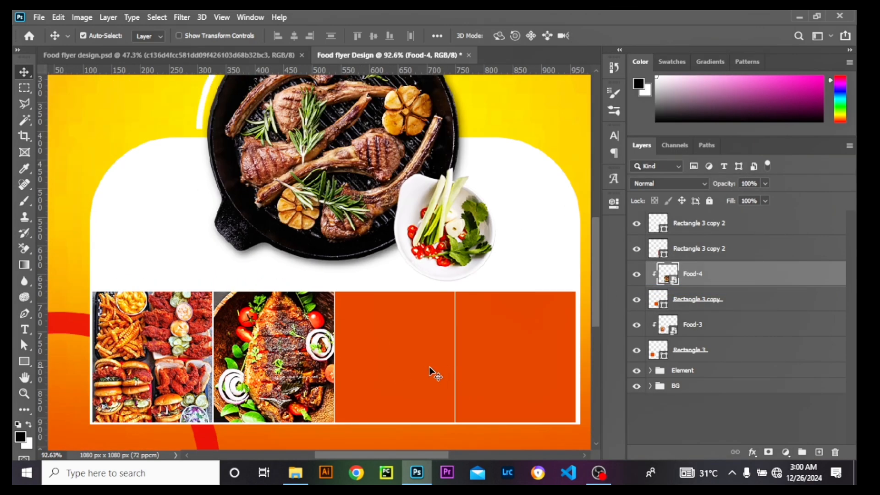
scroll(374, 362, down, 2)
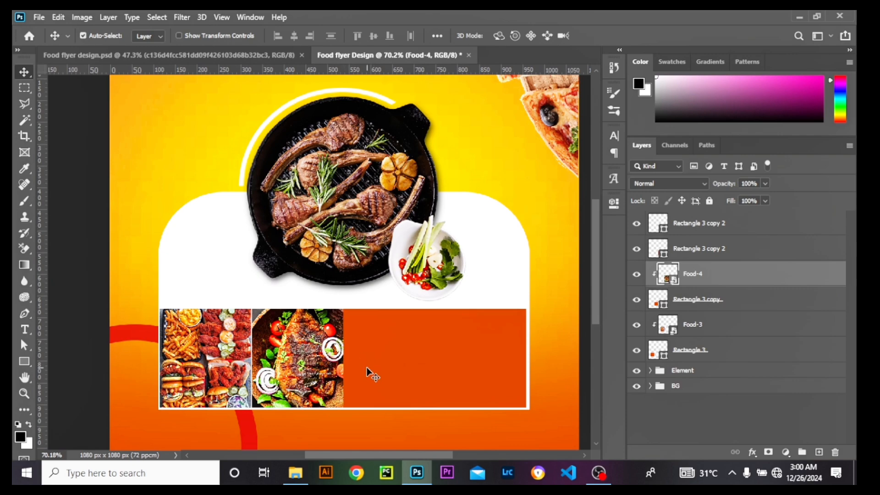
- Place the Food-5 image from the Food flyer Design folder directly above the third box's layer, the lower Rectangle 3 copy 2
click(370, 367)
click(297, 474)
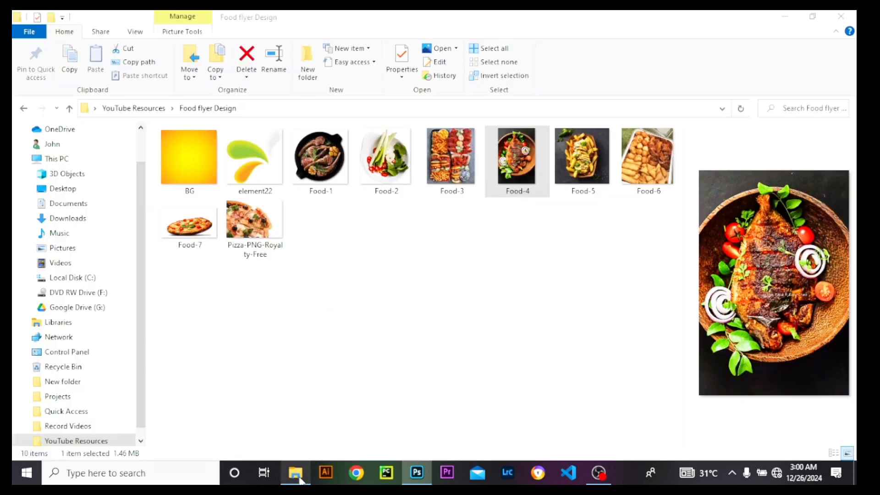
drag(575, 184, 378, 369)
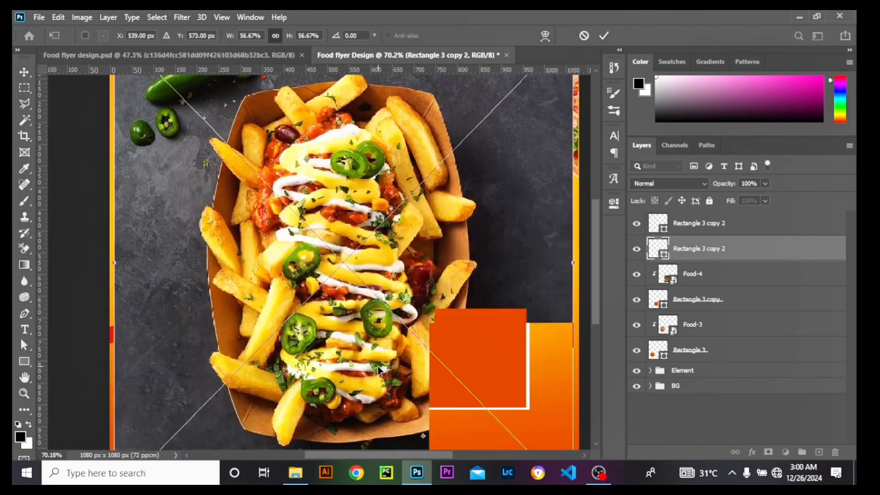
- Scale the Food-5 image down to about 17.5%, position it over the third box and clip it to that box
scroll(379, 369, down, 3)
drag(320, 137, 322, 299)
scroll(324, 383, up, 3)
drag(324, 382, 373, 354)
drag(366, 400, 367, 352)
drag(379, 274, 388, 296)
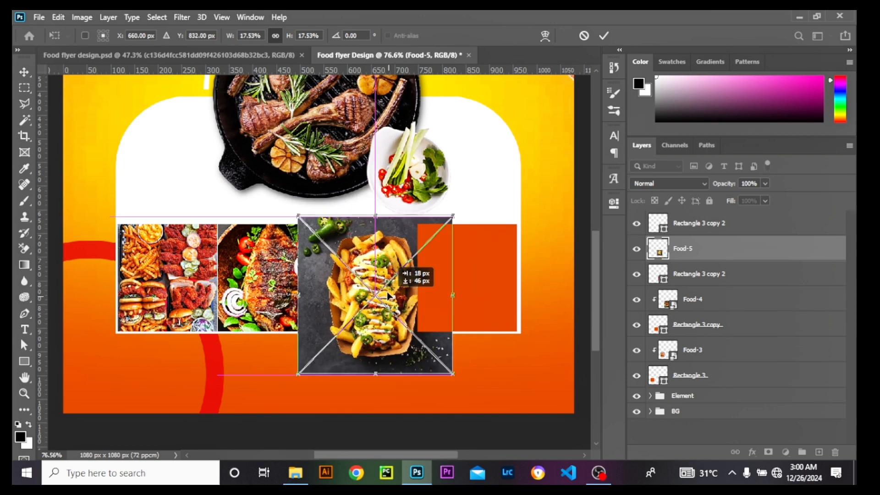
key(Return)
right_click(734, 248)
click(591, 292)
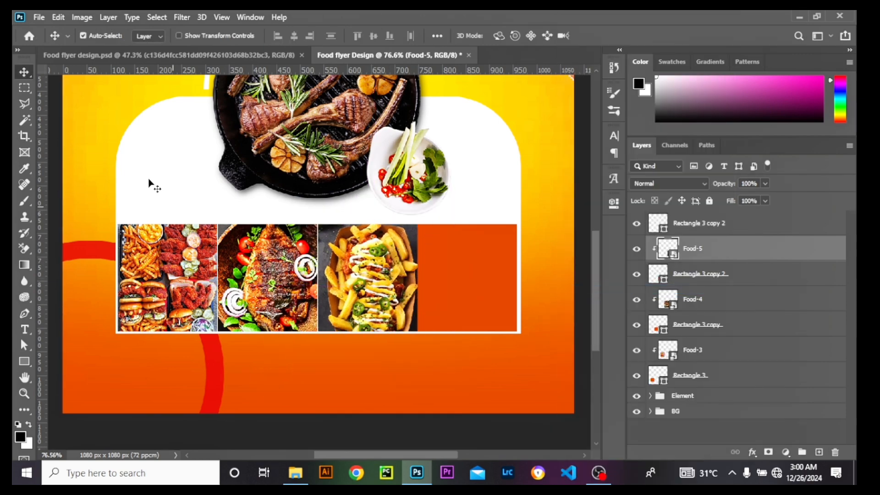
- Place the Food-6 image from the Food flyer Design folder directly above the fourth box's layer, the upper Rectangle 3 copy 2
click(495, 287)
key(alt+Tab)
drag(644, 155, 278, 229)
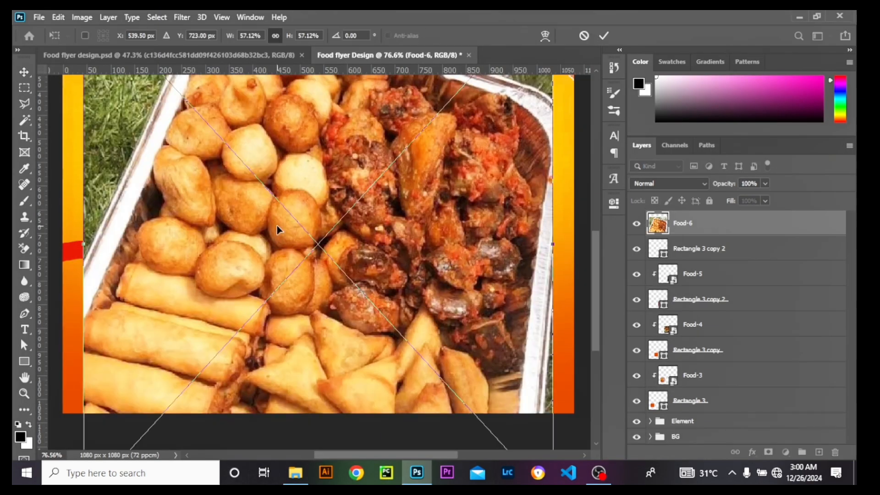
- Scale the Food-6 image down to about 13.9% and position it over the fourth box
scroll(278, 229, down, 4)
drag(323, 153, 324, 357)
drag(324, 388, 409, 313)
scroll(405, 308, up, 4)
drag(416, 268, 429, 390)
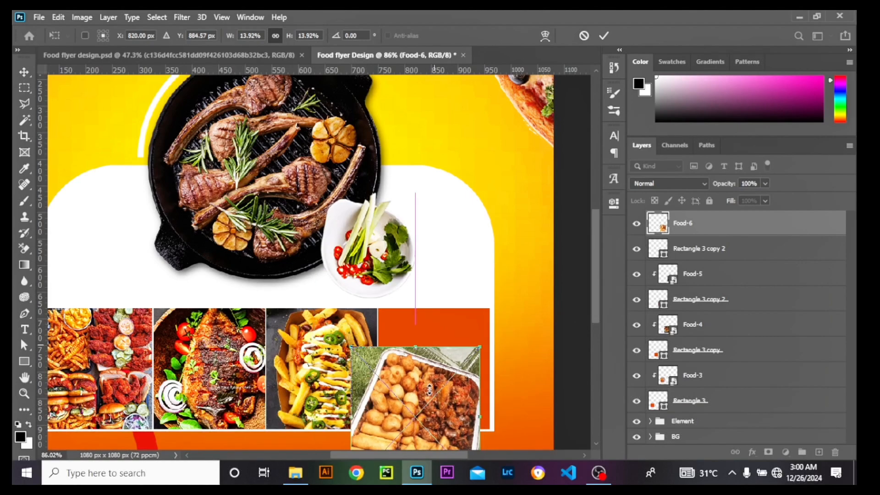
key(Return)
- Clip the Food-6 image to the fourth box
right_click(733, 223)
click(596, 290)
scroll(384, 339, down, 2)
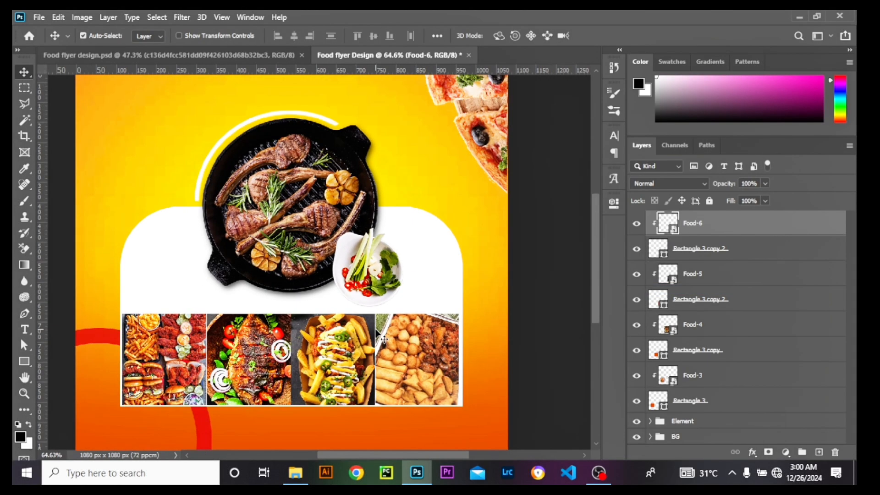
scroll(384, 339, down, 1)
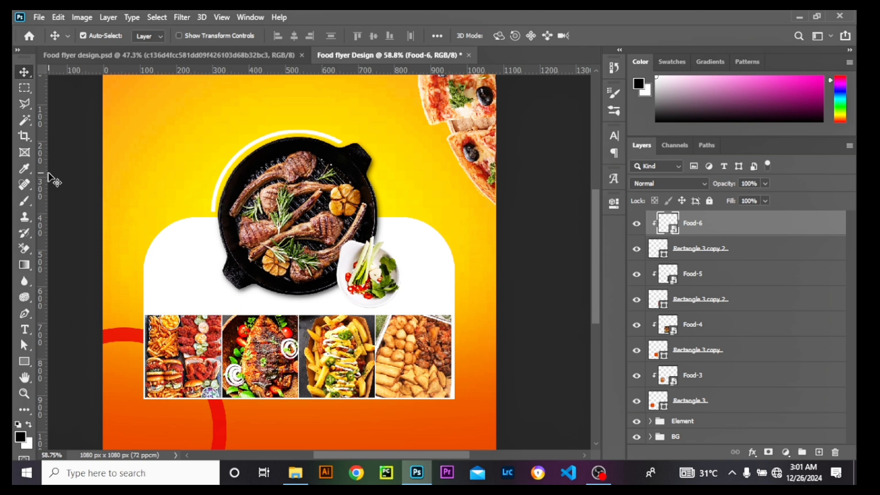
scroll(351, 293, down, 2)
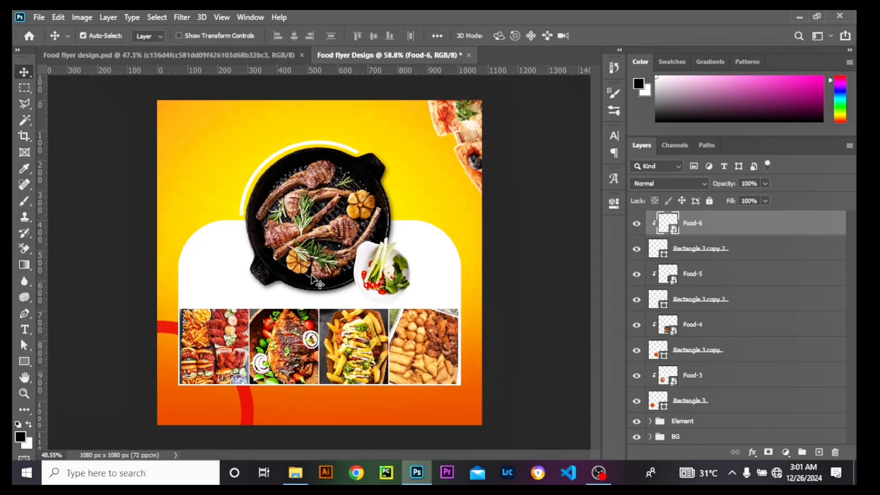
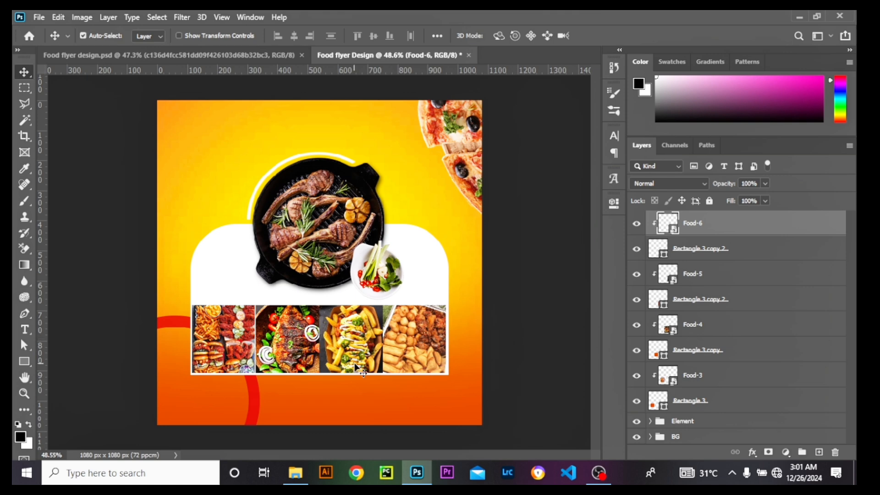
- Group all layers from Food-6 down to Rectangle 3 and name the group Element2
scroll(360, 369, up, 3)
scroll(433, 367, up, 1)
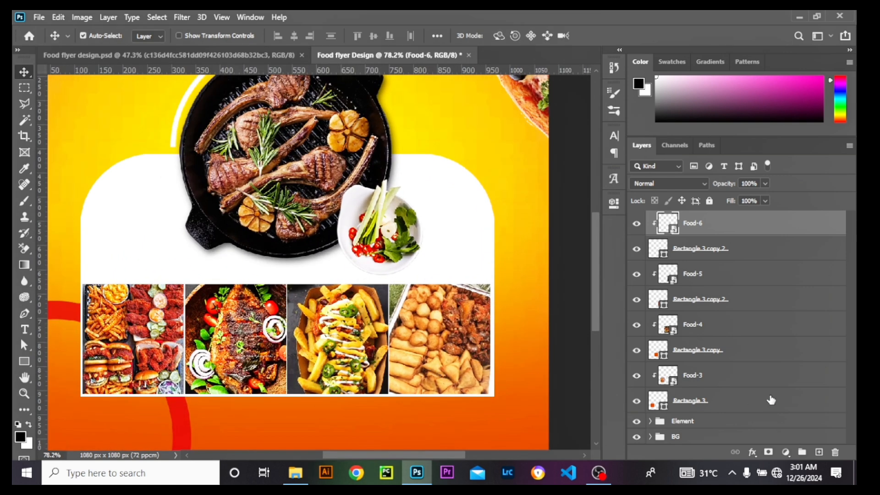
shift+click(711, 404)
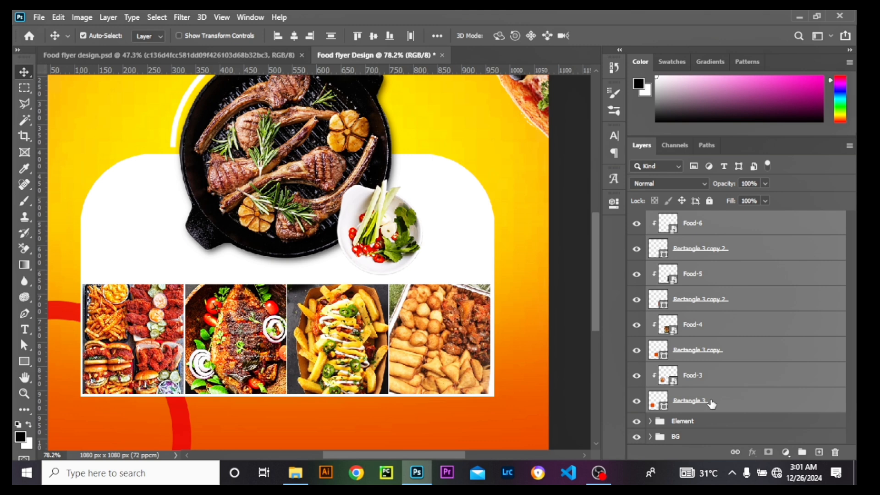
key(ctrl+g)
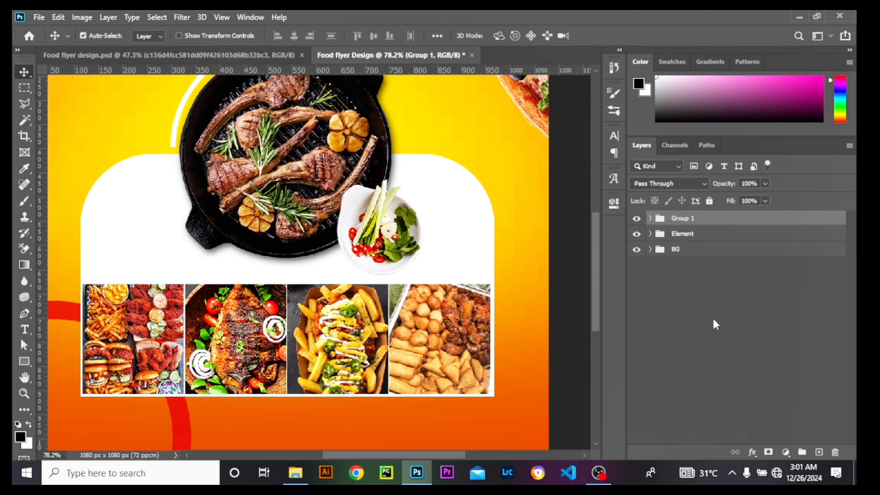
double_click(682, 218)
text(Ele)
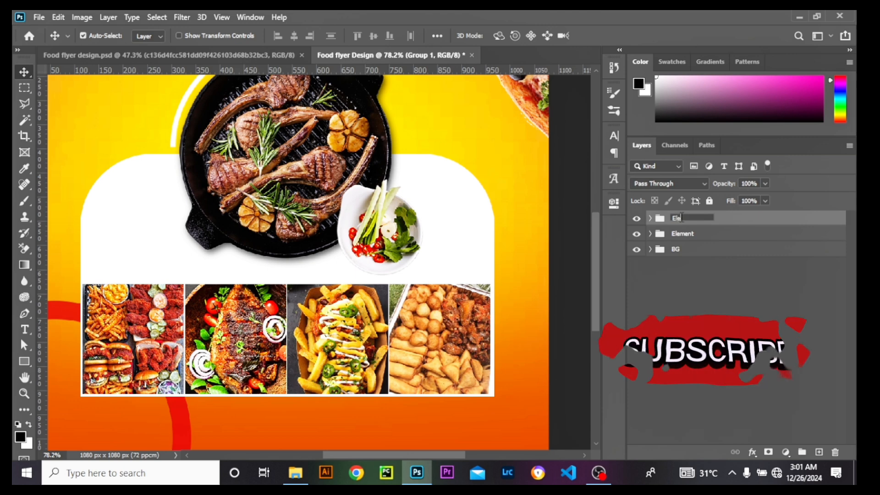
text(ment2)
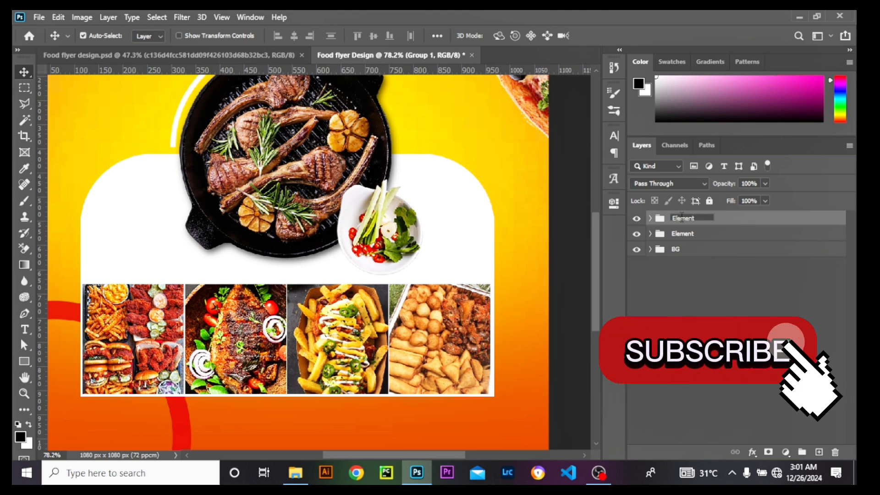
key(Return)
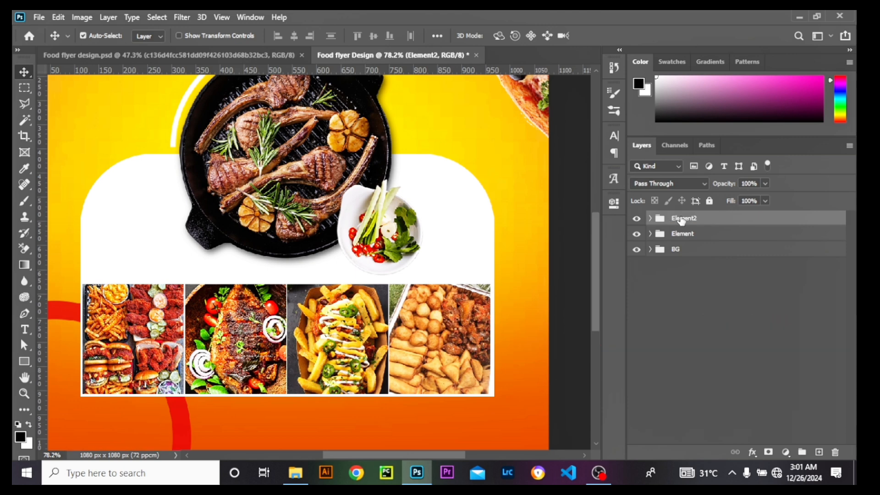
- Nudge the Food-2 salad bowl image slightly down and to the left beside the pan
scroll(306, 330, down, 3)
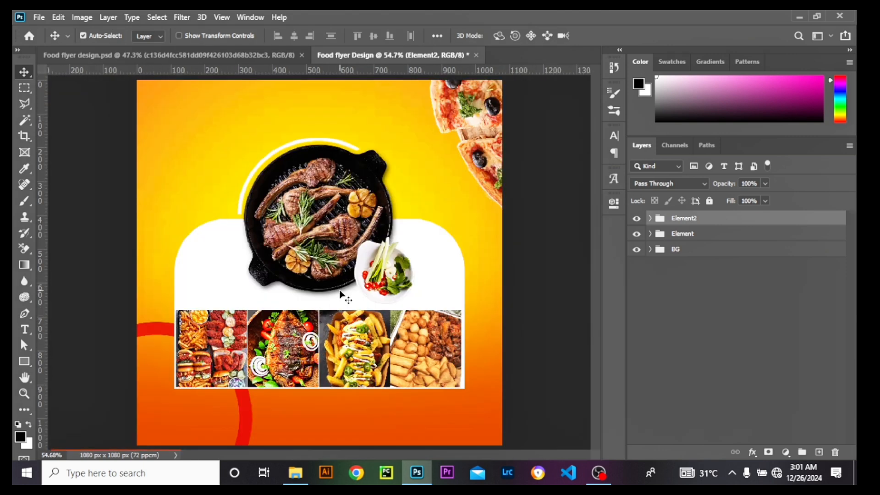
click(369, 285)
key(Down)
key(Down)
key(Down)
key(Down)
key(Down)
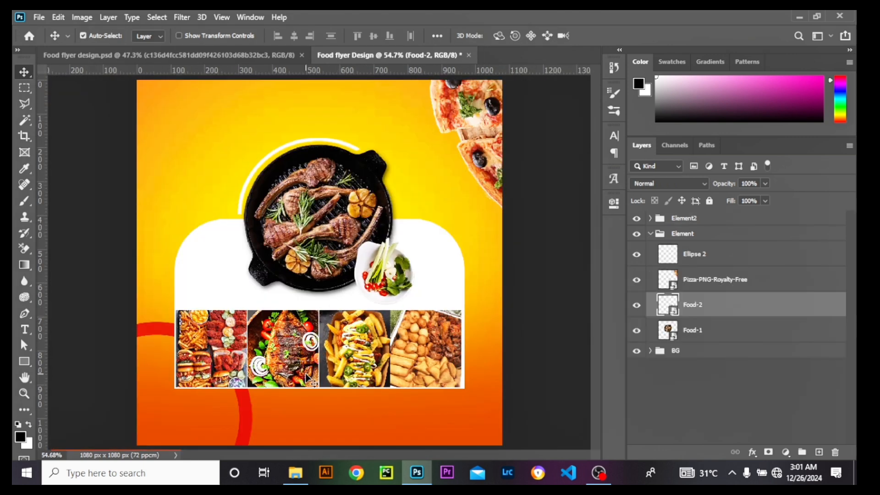
key(Left)
key(Left)
key(Left)
key(Left)
key(Left)
key(Left)
key(Left)
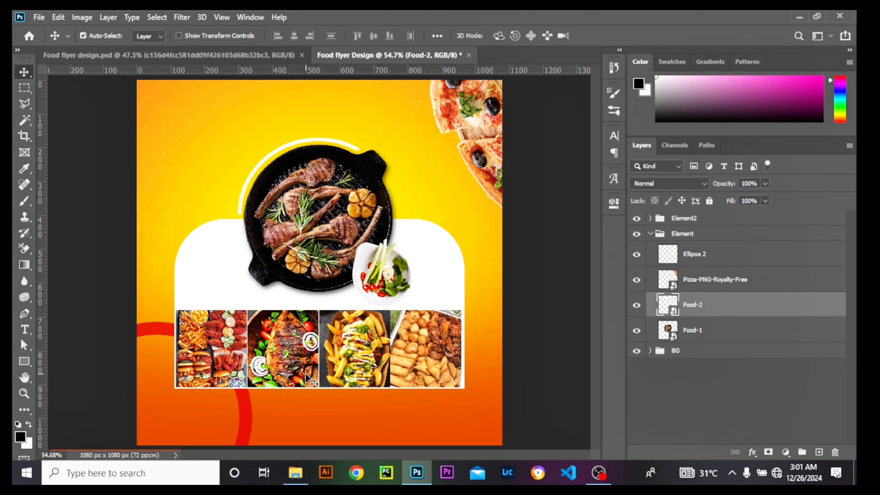
- Nudge the Element2 group of food boxes slightly up and to the right within the white panel
click(651, 234)
click(690, 225)
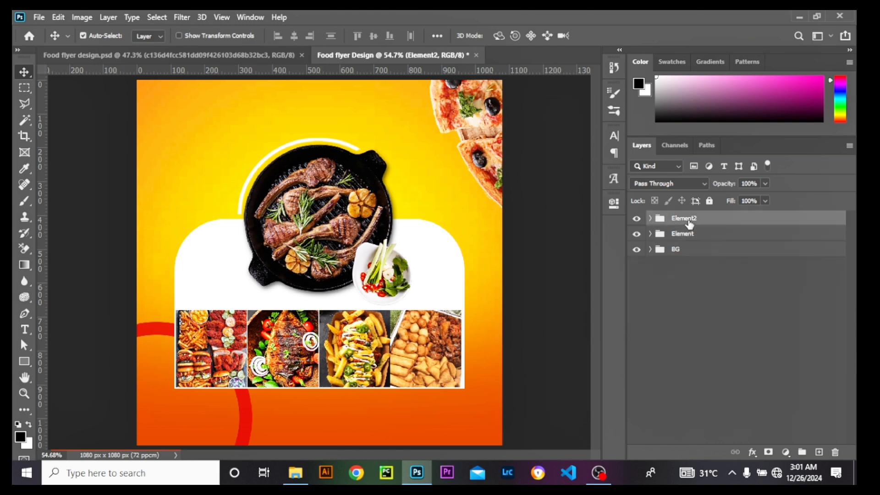
key(Up)
key(Up)
key(Up)
key(Up)
key(Up)
key(Up)
key(Up)
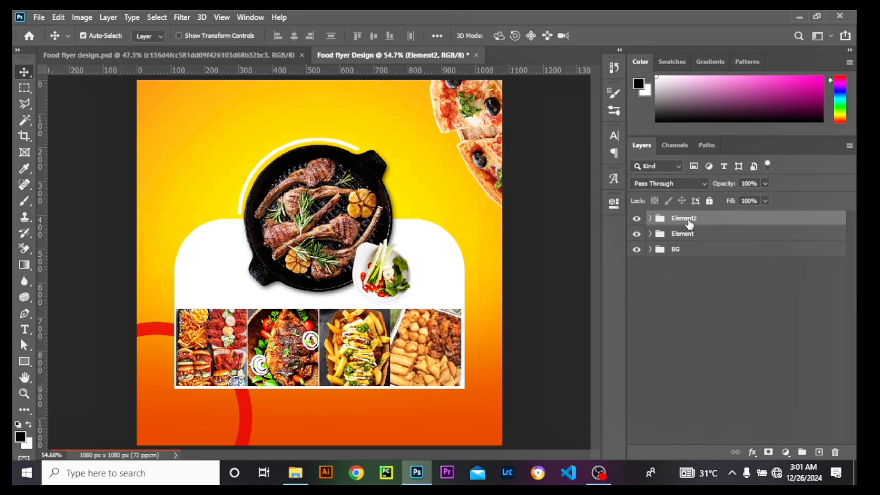
key(Right)
key(Right)
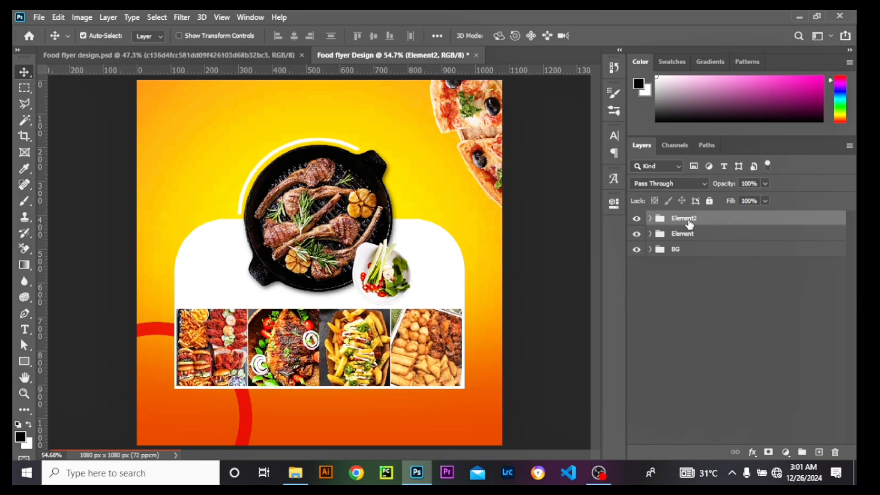
scroll(344, 425, down, 3)
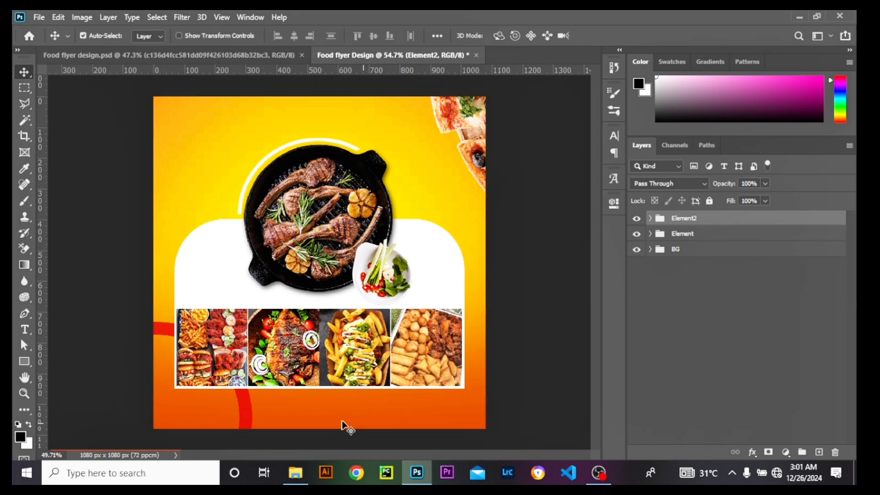
scroll(322, 317, up, 3)
scroll(170, 222, down, 2)
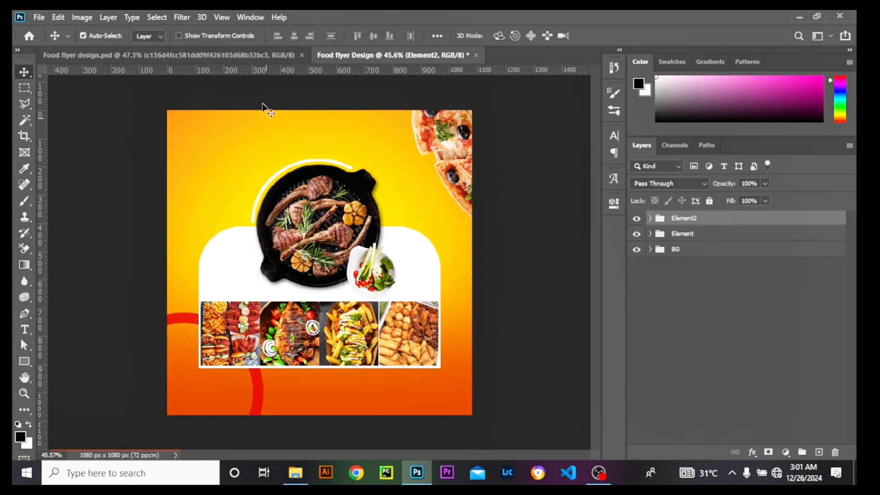
- Hide the overlay Layer 2 in the reference document Food flyer design.psd
click(238, 58)
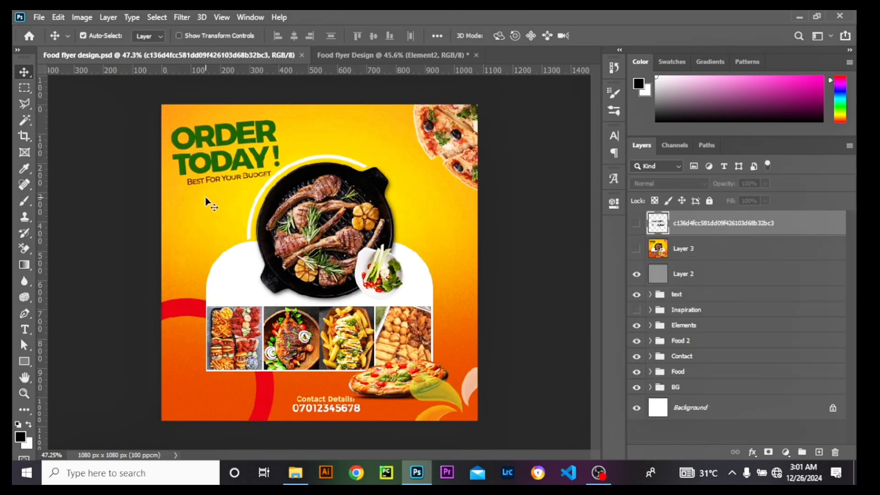
click(227, 143)
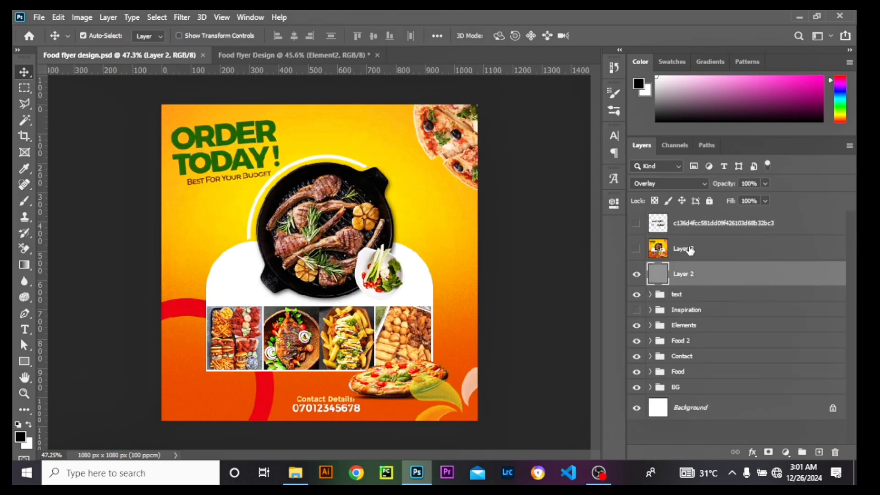
click(637, 274)
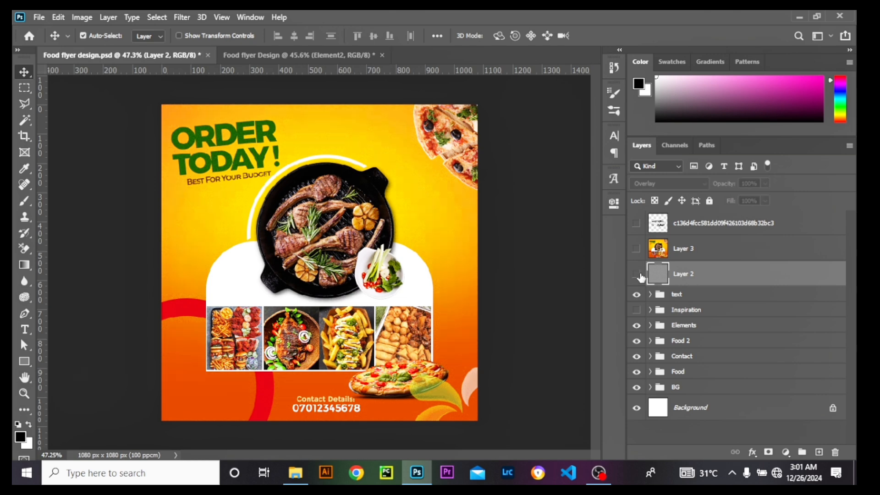
- Copy the green ORDER TODAY ! headline from the reference into the new flyer and position it near the flyer's upper-left corner
click(222, 145)
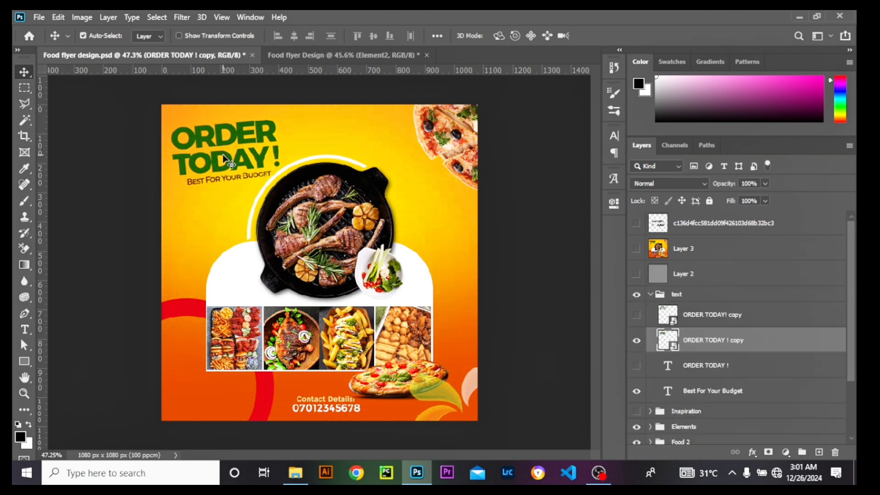
mouse_move(223, 151)
mouse_down()
mouse_move(224, 75)
mouse_move(317, 44)
mouse_move(313, 63)
mouse_move(246, 144)
mouse_move(226, 148)
mouse_move(212, 133)
mouse_move(213, 141)
mouse_up()
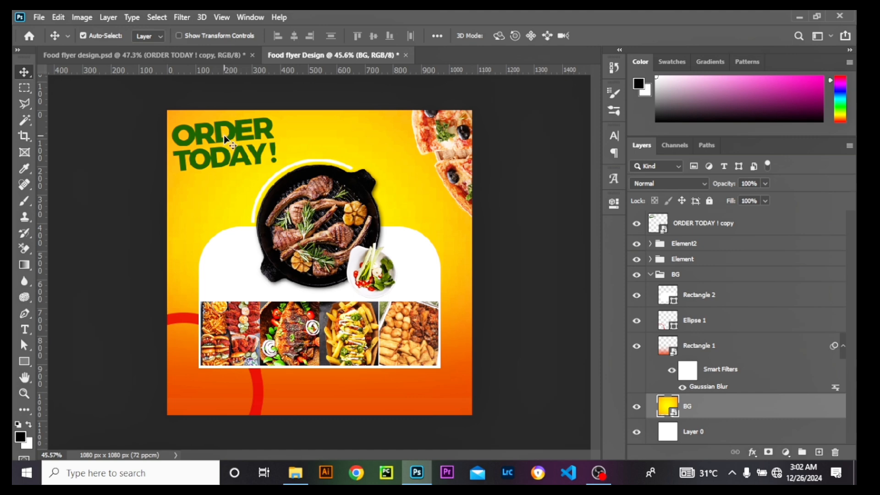
click(225, 136)
drag(227, 142, 229, 146)
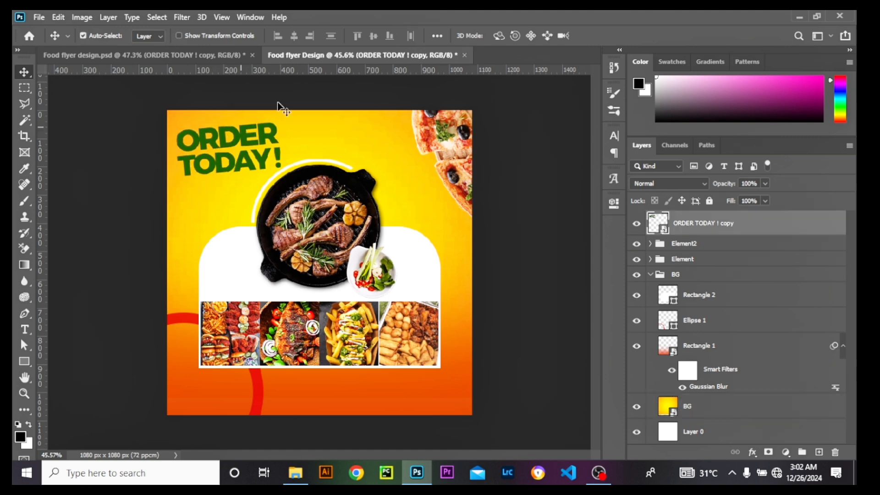
- Copy the Best For Your Budget tagline from the reference document into the new flyer, just below the ORDER TODAY ! headline
click(220, 57)
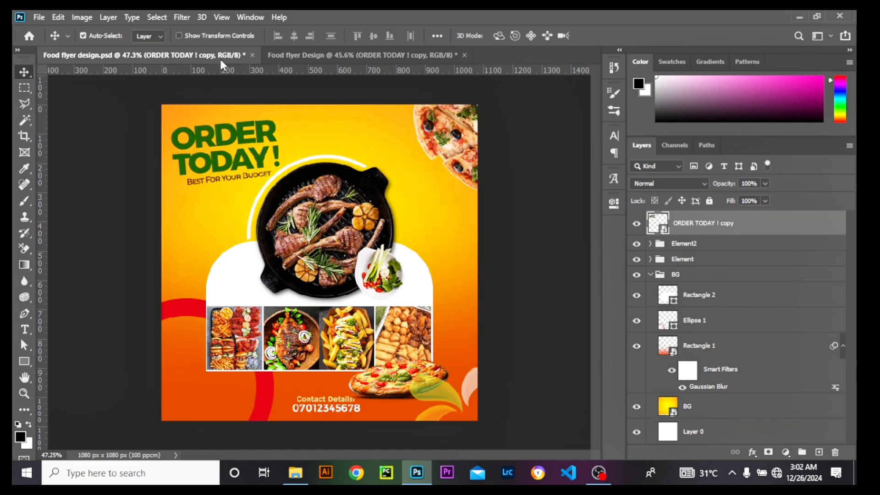
click(228, 180)
mouse_move(228, 179)
mouse_down()
mouse_move(220, 171)
mouse_move(312, 56)
mouse_move(226, 181)
mouse_up()
key(ctrl+0)
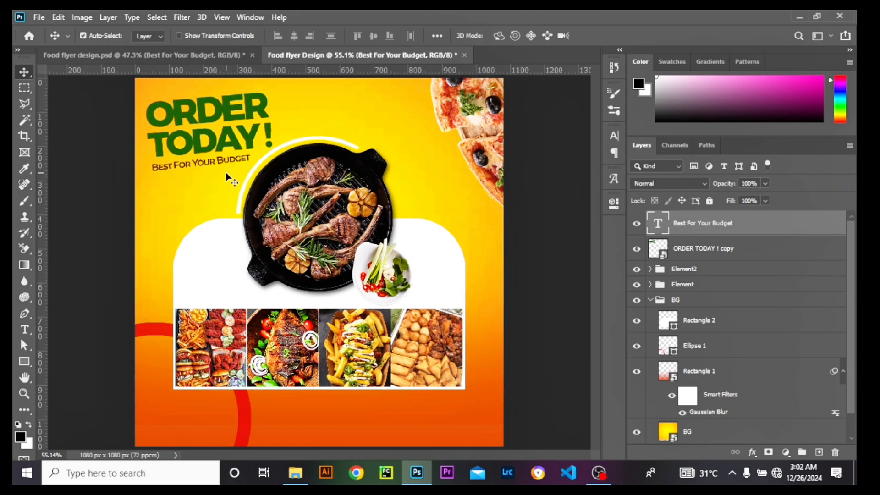
- Nudge the Best For Your Budget tagline slightly right and up beneath the headline
key(shift+Right)
key(shift+Right)
key(shift+Right)
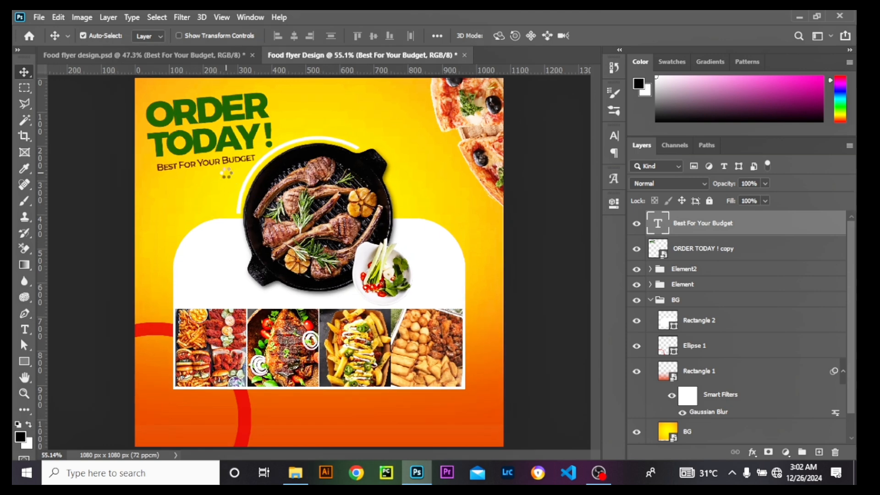
key(Up)
key(Up)
key(Up)
key(Up)
key(Up)
key(Up)
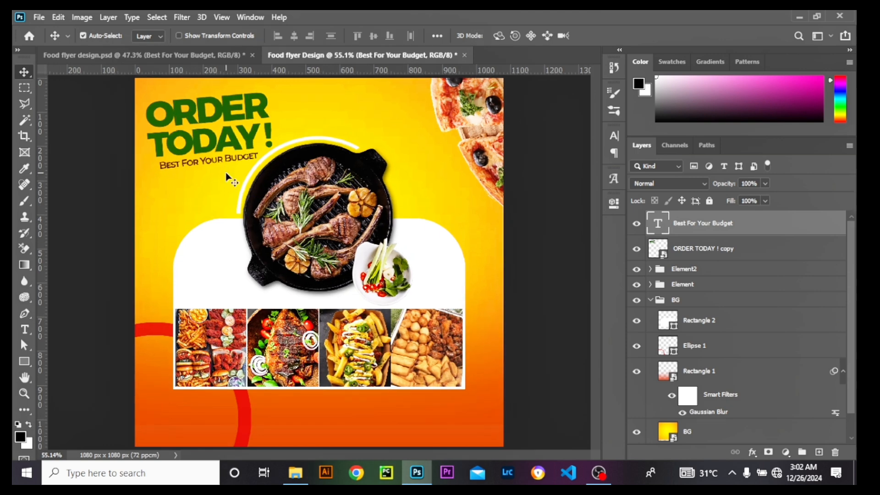
key(Up)
key(Up)
- Examine the font, style and text colour of the ORDER TODAY ! headline inside its smart object and leave them as they are
click(220, 120)
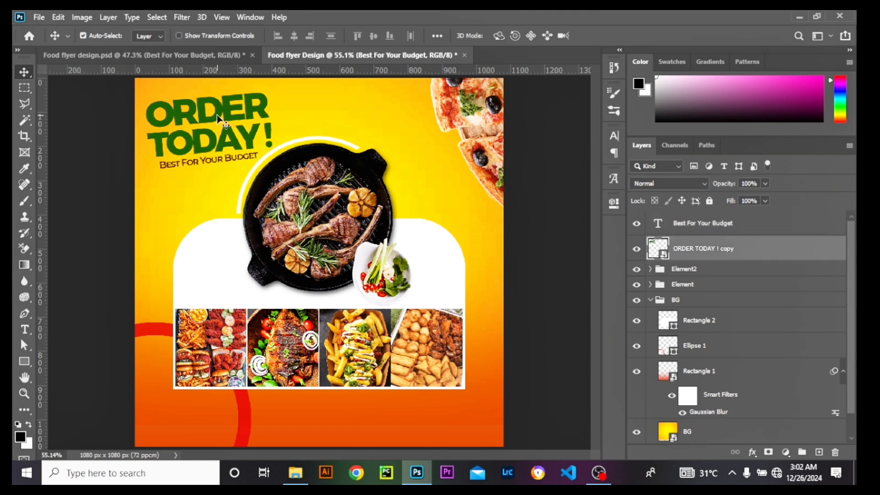
click(614, 133)
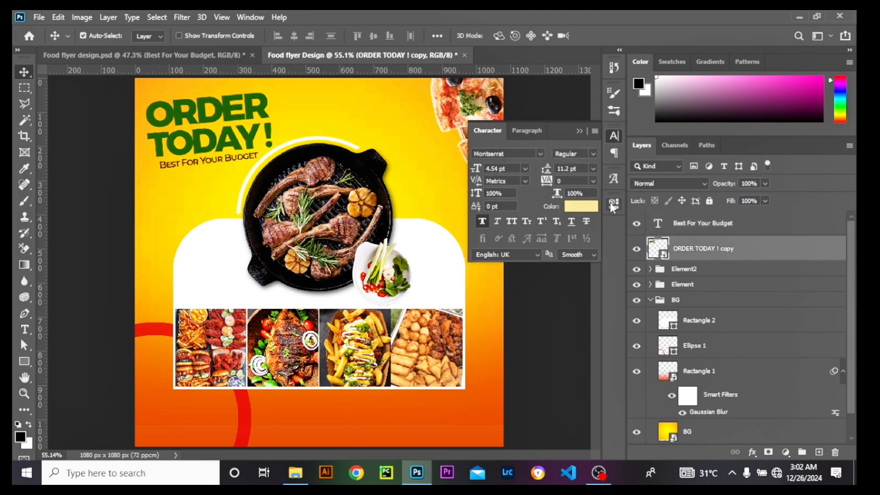
double_click(664, 254)
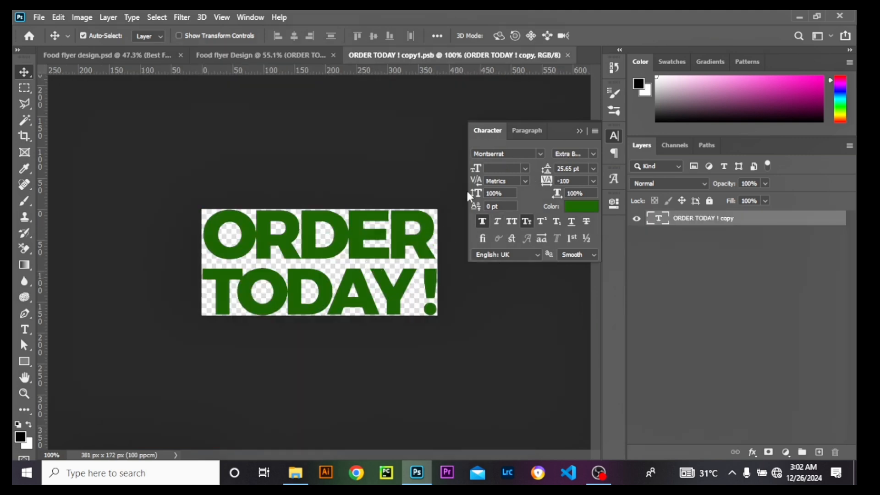
double_click(378, 239)
click(355, 243)
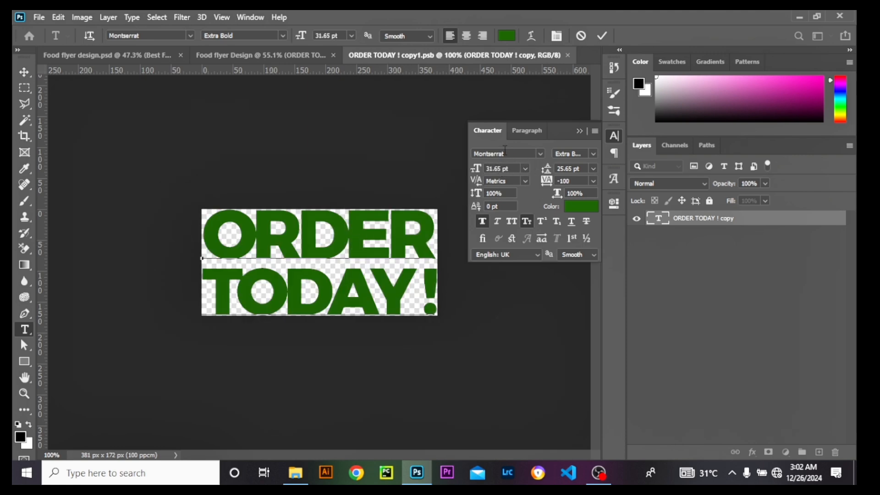
click(592, 154)
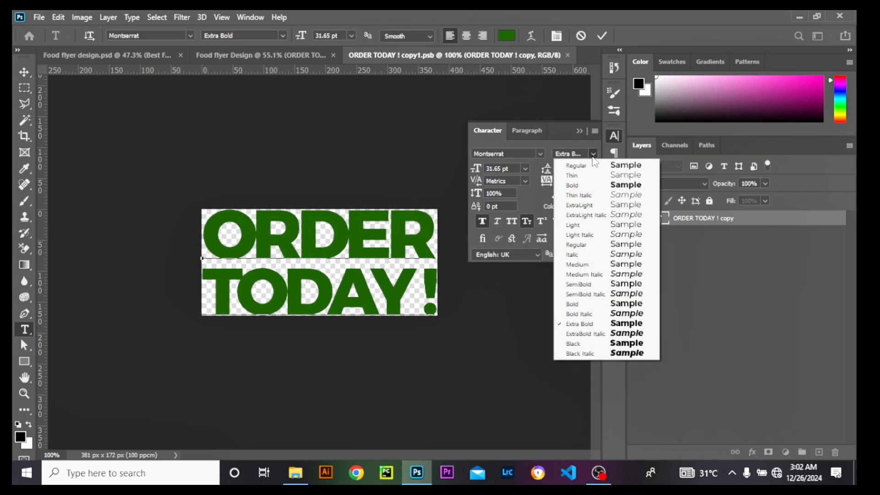
click(592, 155)
click(592, 207)
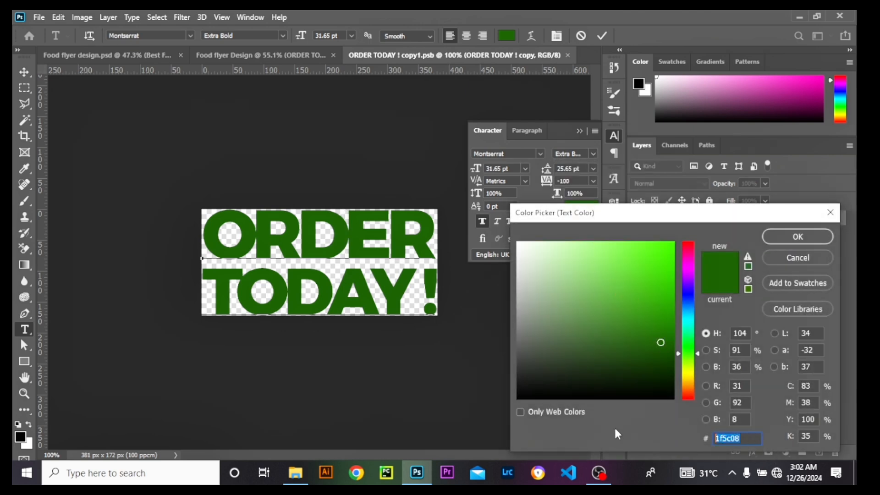
click(800, 260)
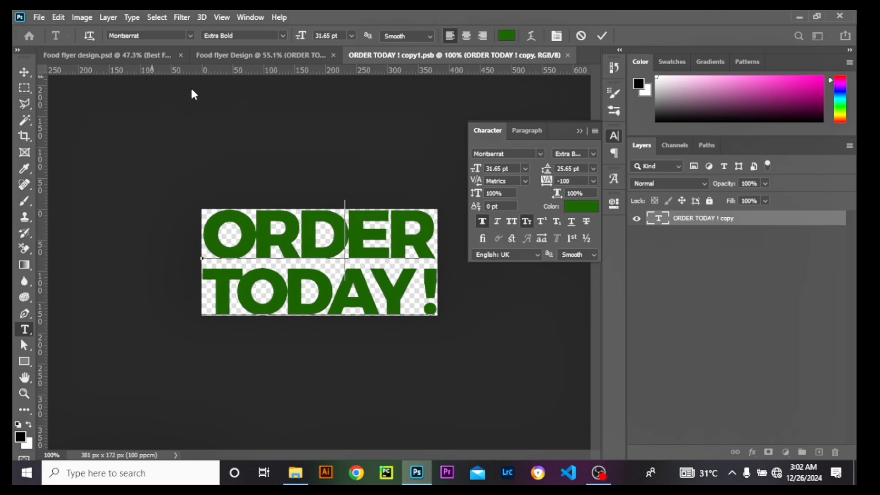
key(ctrl+w)
scroll(186, 225, down, 3)
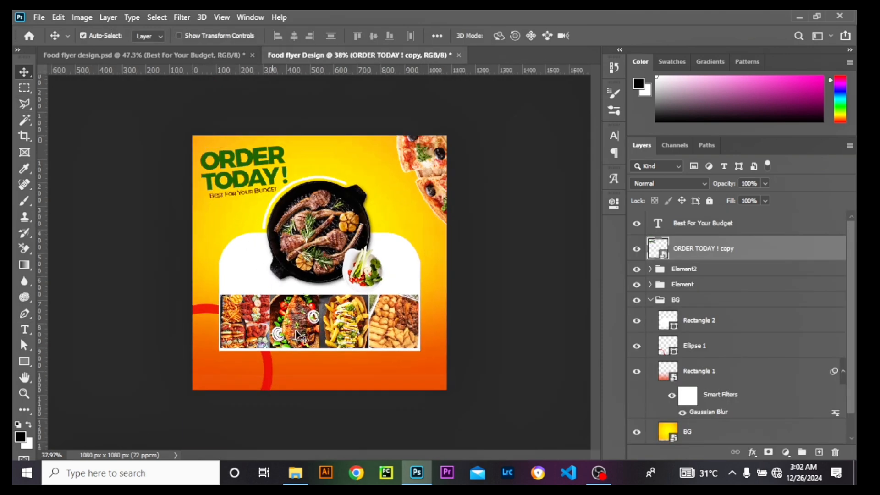
- Copy the Contact group from the reference into the new flyer, near its bottom centre, and move it to the top of the layer stack
click(167, 54)
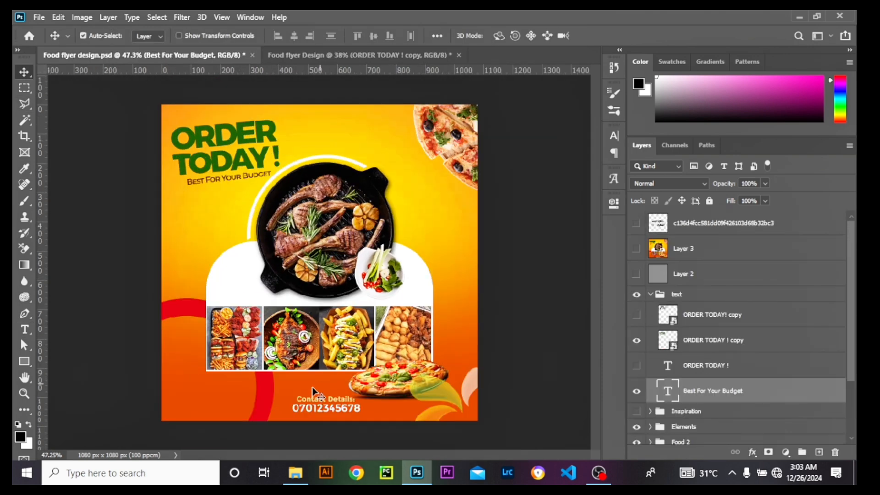
click(319, 408)
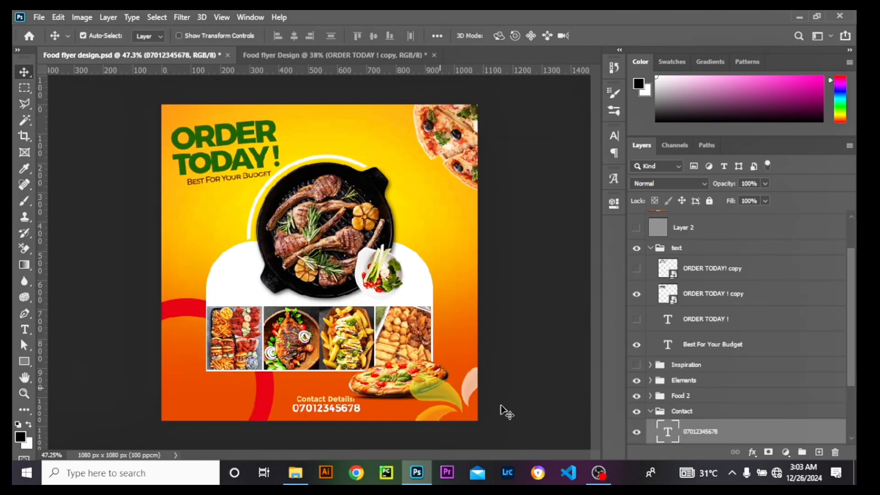
click(650, 411)
drag(659, 417, 328, 382)
scroll(327, 380, up, 3)
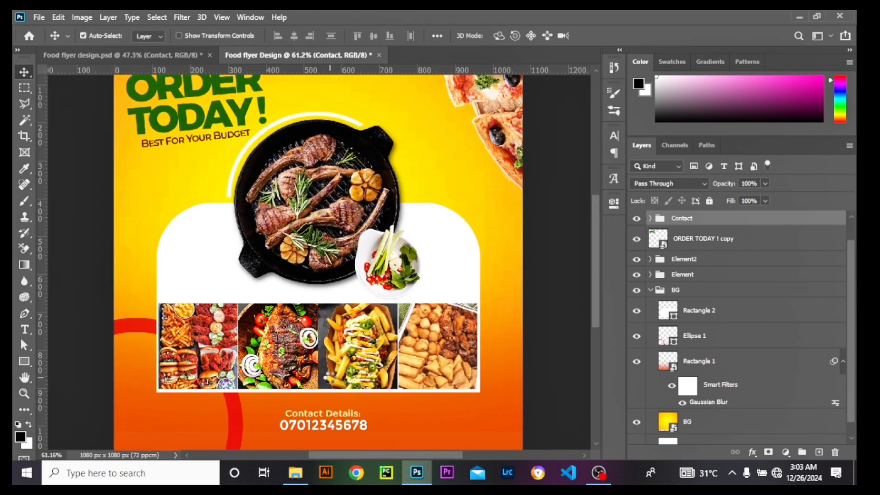
scroll(328, 378, down, 4)
scroll(329, 378, up, 2)
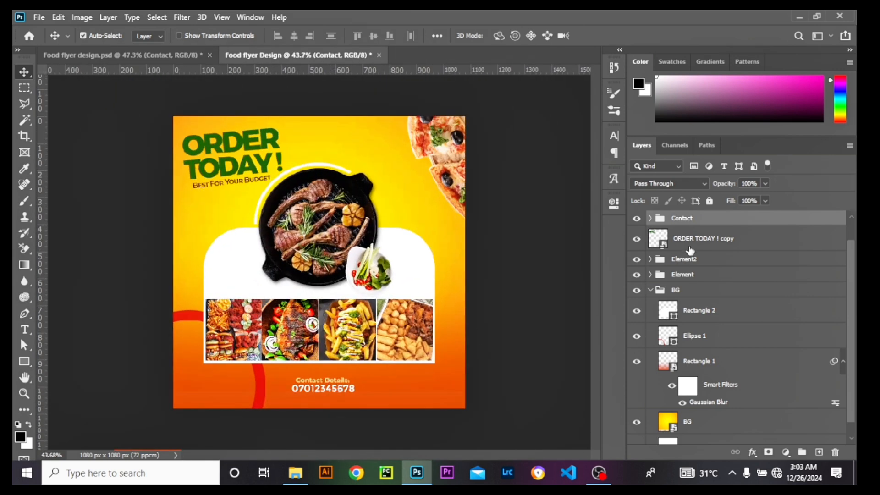
click(650, 290)
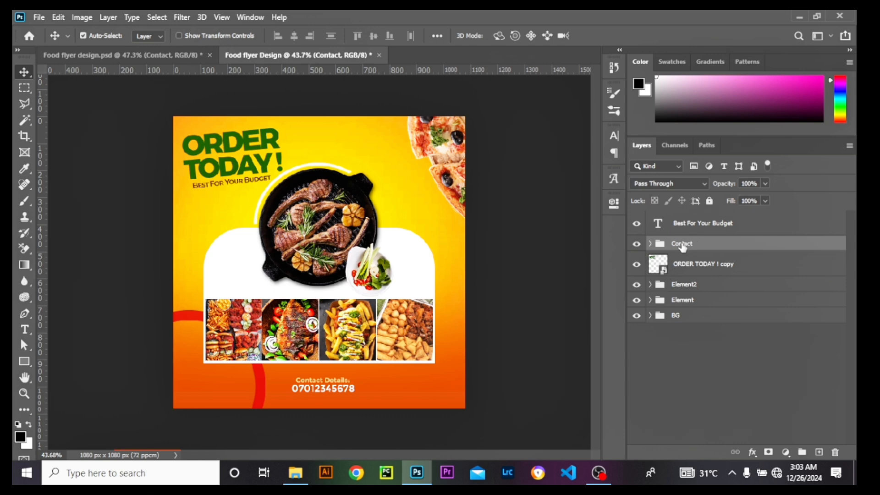
drag(682, 248, 683, 229)
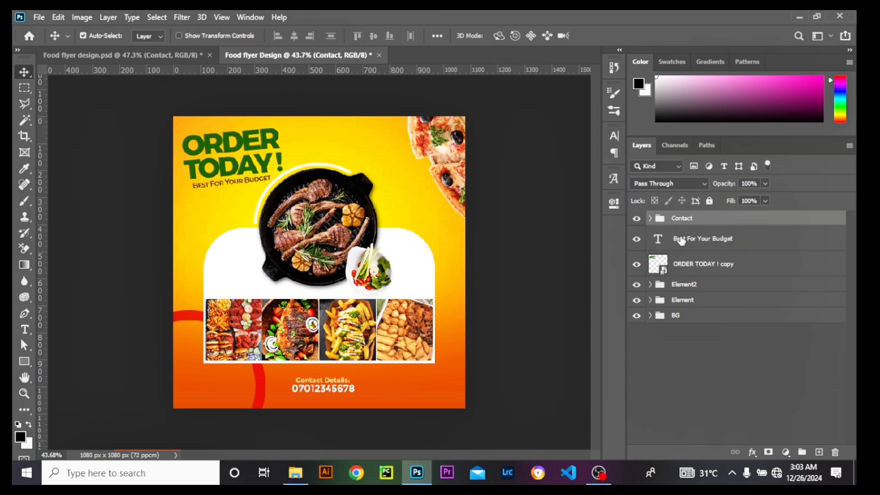
- Group the Best For Your Budget and ORDER TODAY ! copy layers and name the group text
click(682, 241)
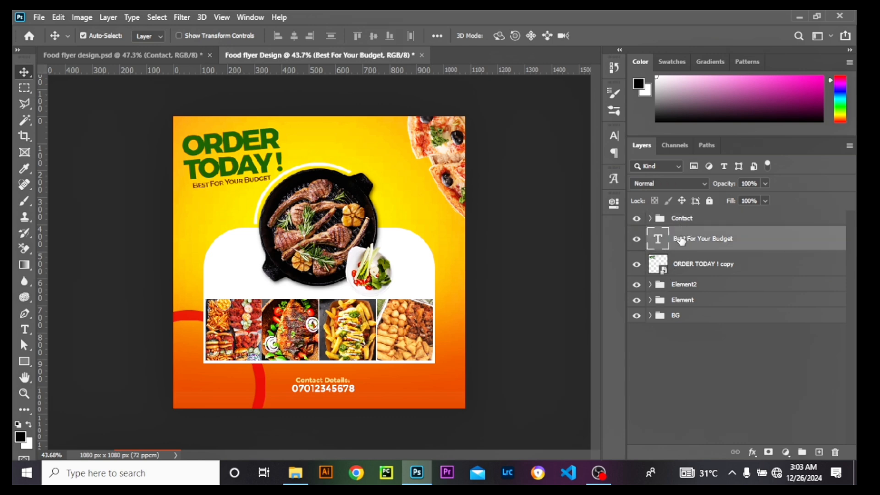
shift+click(694, 270)
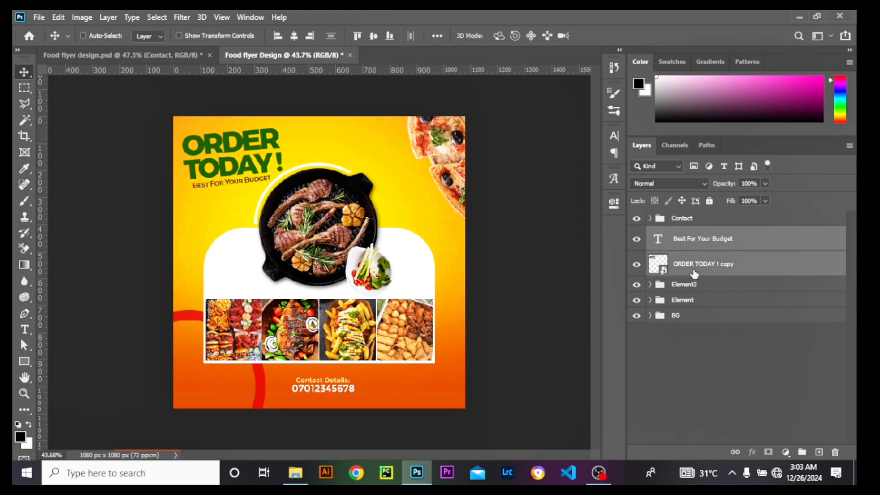
key(ctrl+g)
double_click(687, 234)
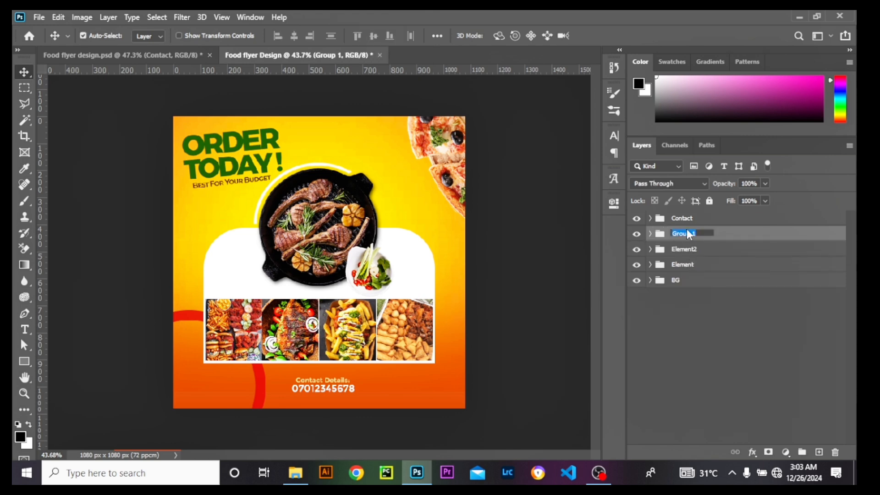
text(text)
key(Return)
- Examine the font settings and text colour of the Best For Your Budget tagline
scroll(321, 280, up, 3)
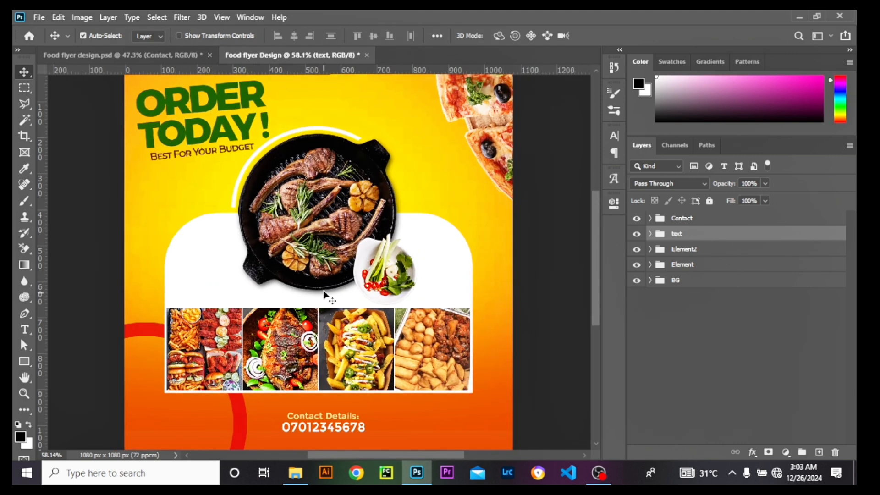
scroll(316, 275, down, 3)
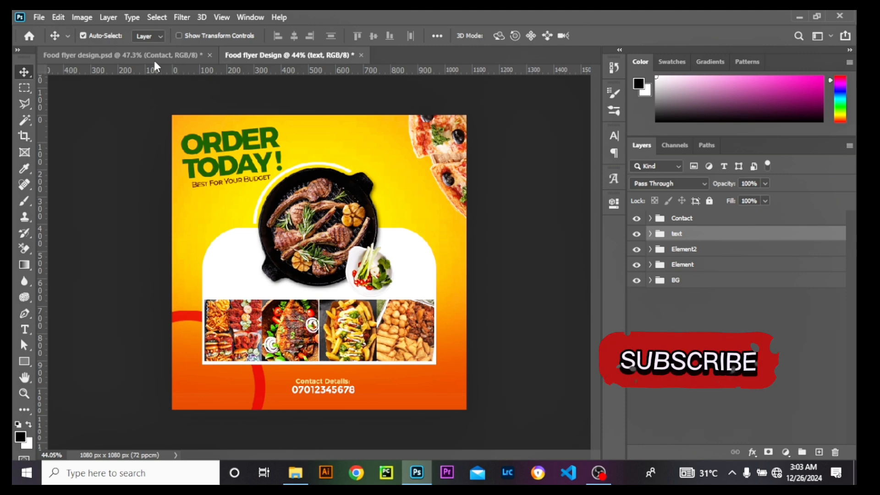
scroll(234, 183, up, 3)
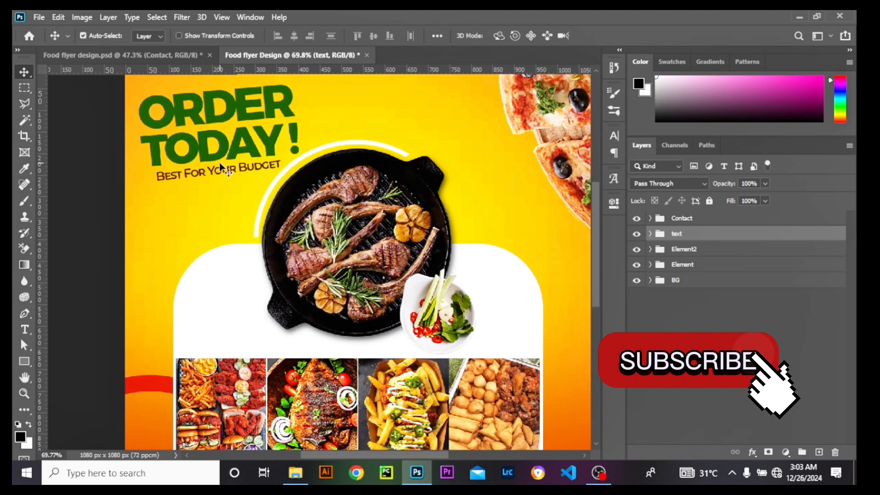
click(216, 169)
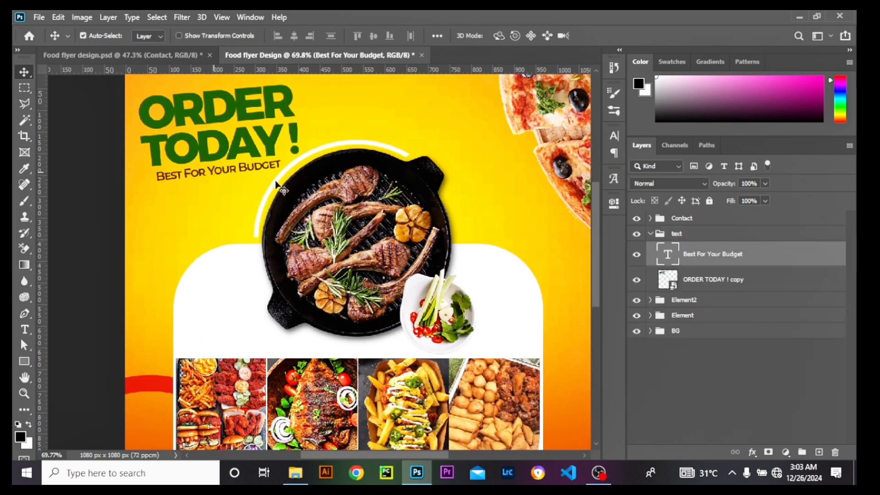
click(619, 137)
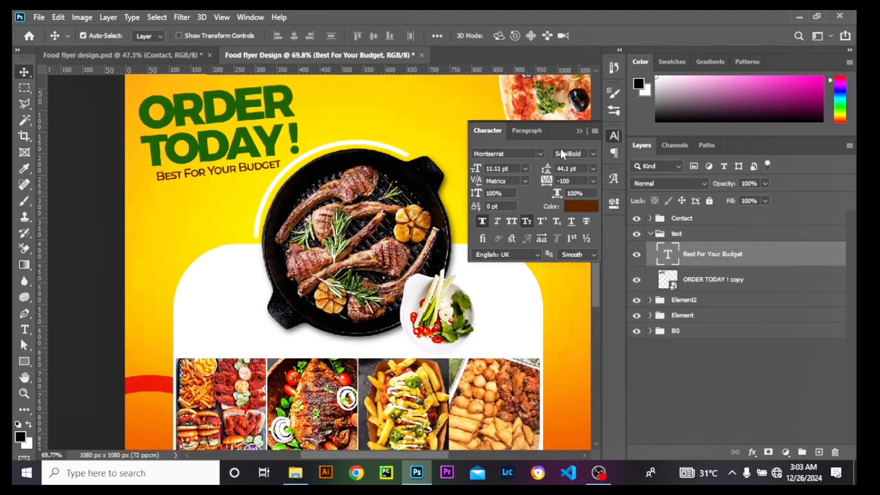
click(481, 221)
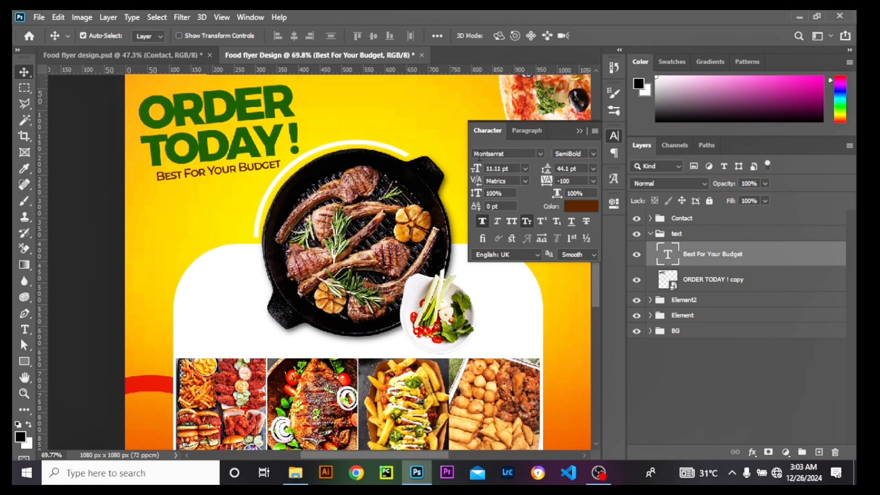
click(584, 207)
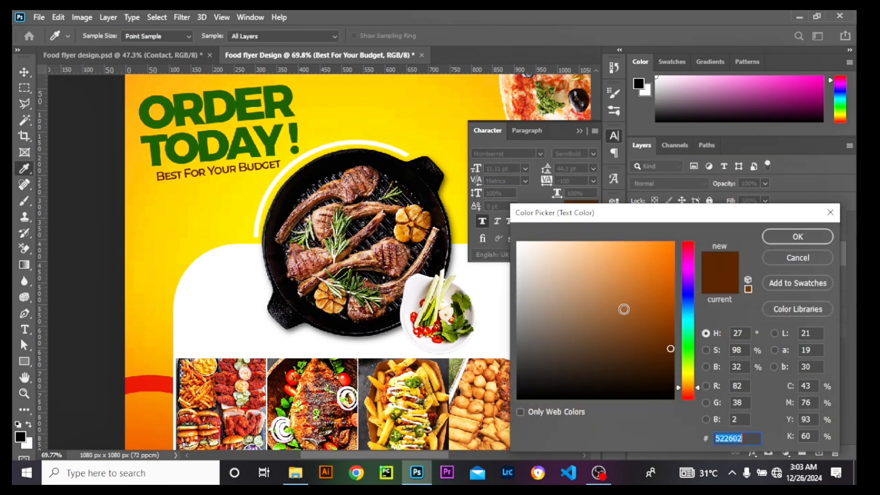
click(798, 257)
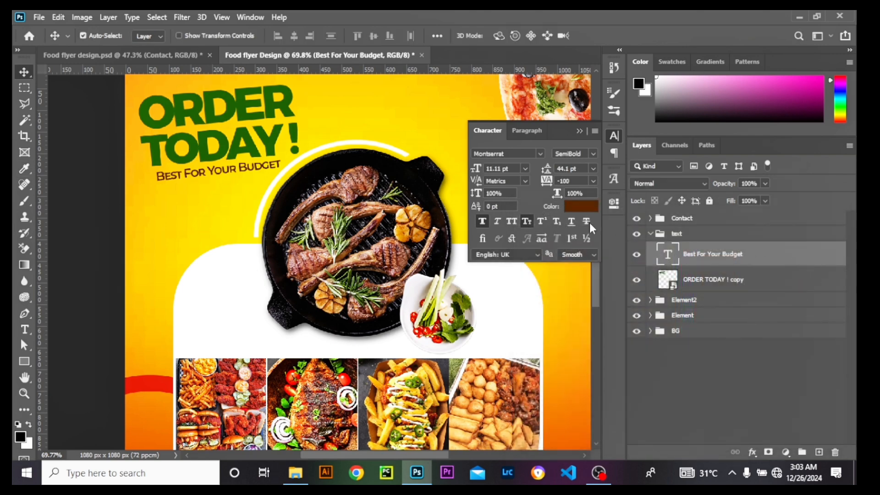
click(580, 132)
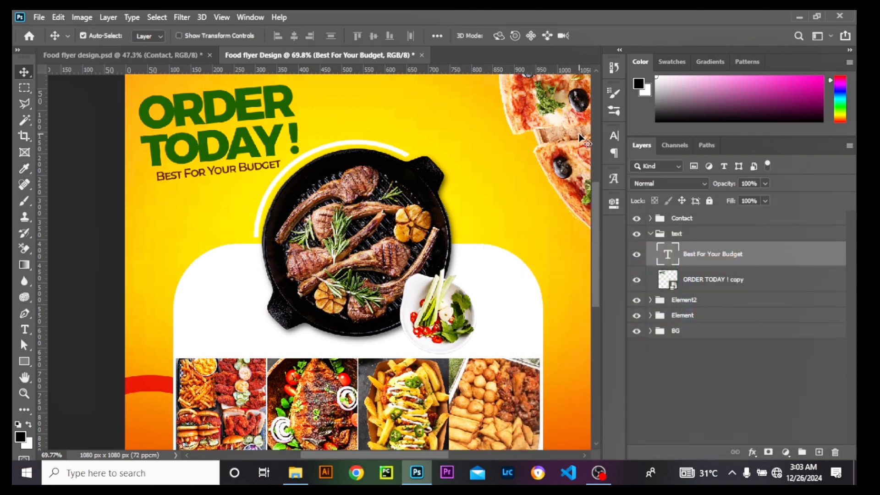
- Check the pizza in the reference design and place the Food-7 image from the Food flyer Design folder into the new flyer
scroll(308, 198, down, 3)
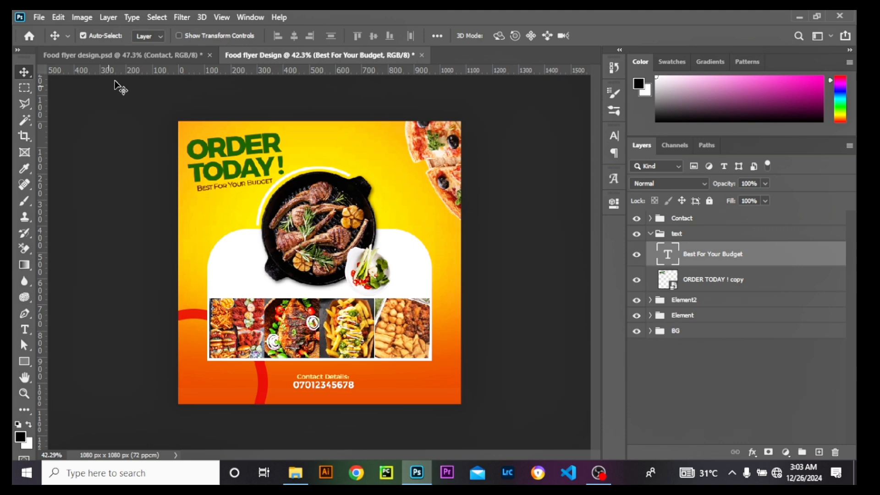
click(127, 57)
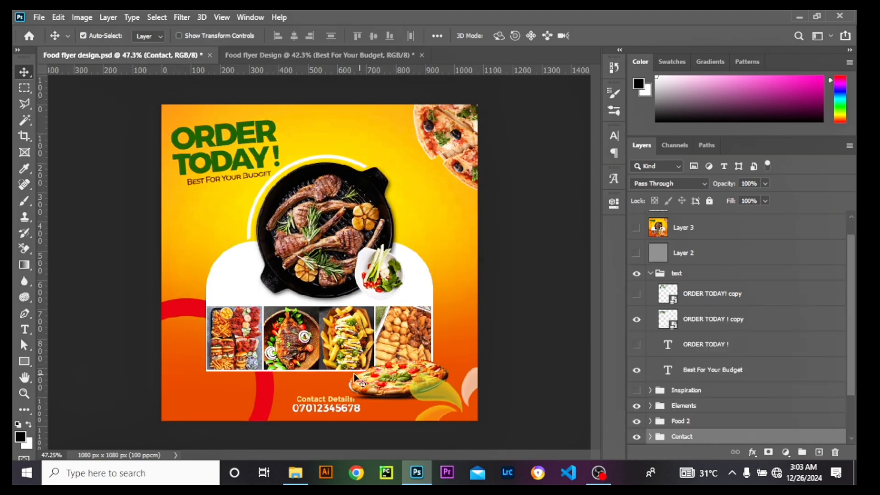
click(338, 57)
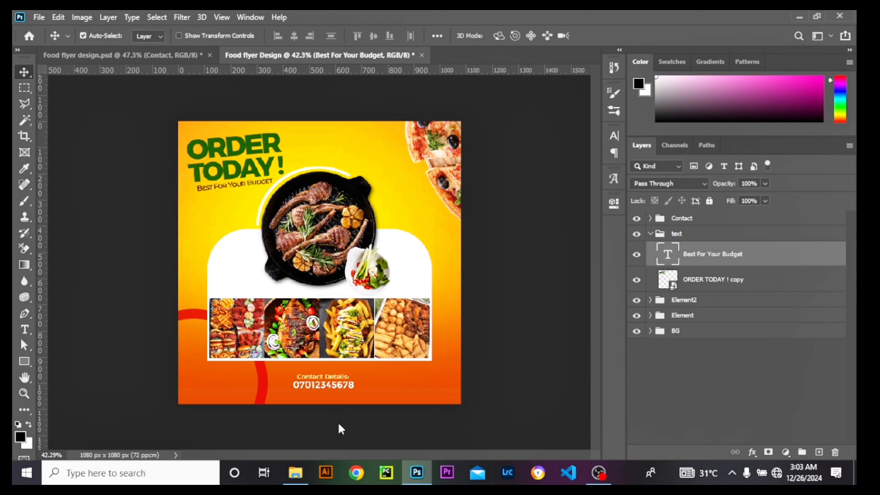
click(297, 473)
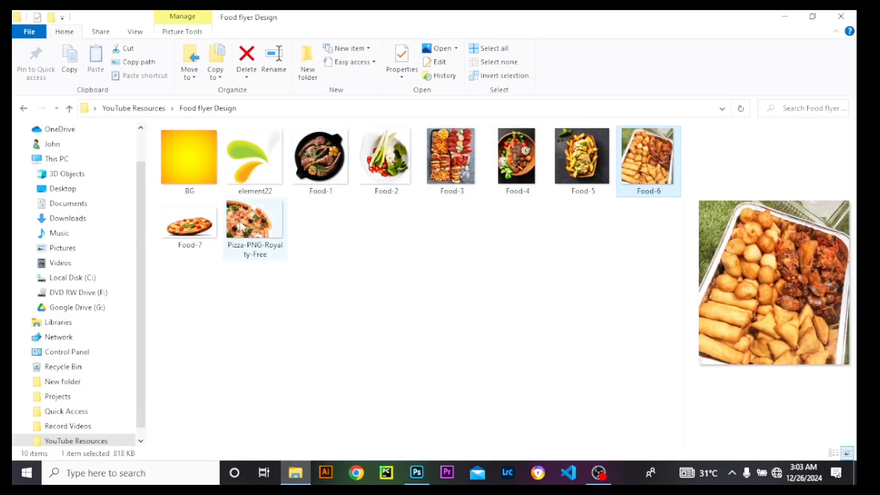
click(205, 245)
click(417, 473)
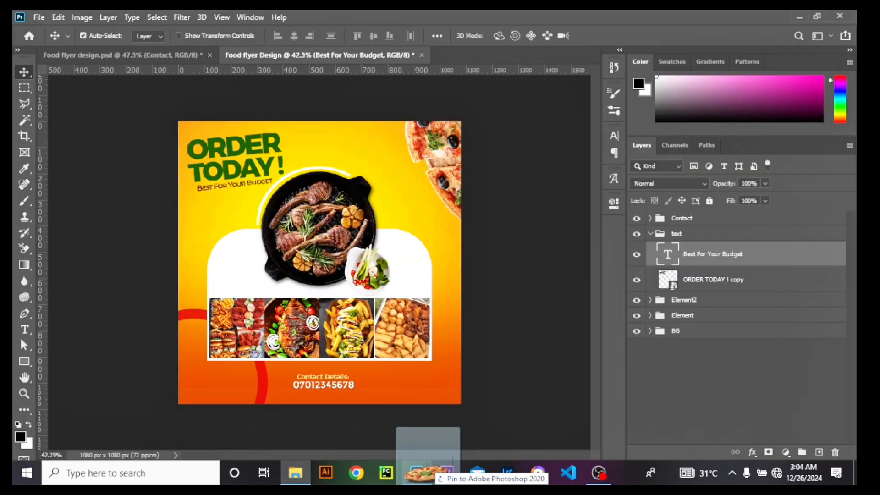
drag(392, 347, 392, 347)
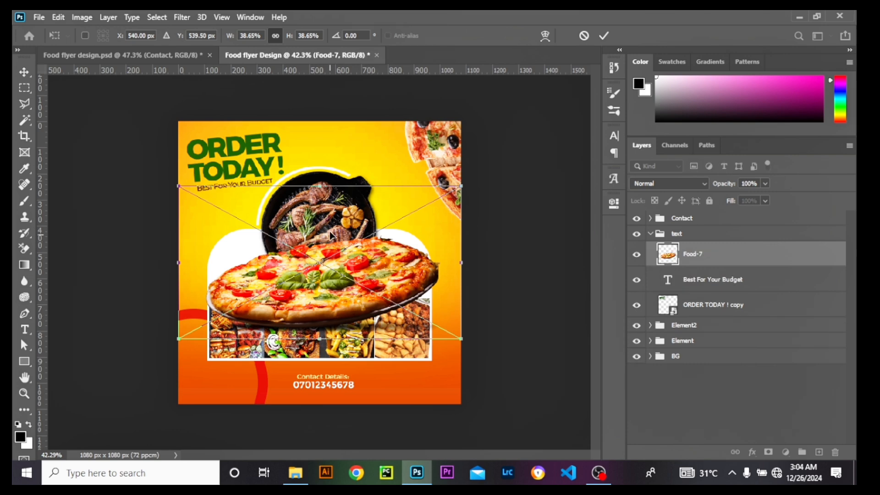
- Scale down the Food-7 pizza and position it near the flyer's bottom right, overlapping the lower corner of the food photo row
drag(320, 184, 434, 333)
drag(479, 315, 418, 355)
click(24, 72)
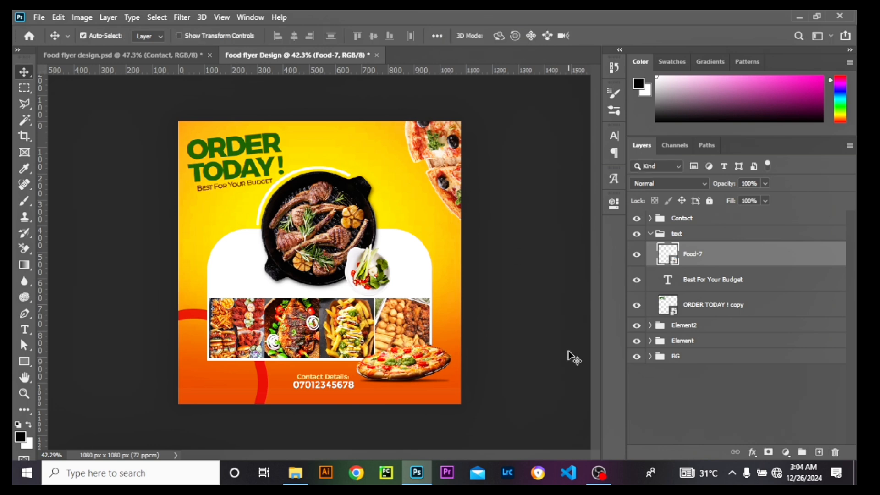
scroll(456, 356, up, 4)
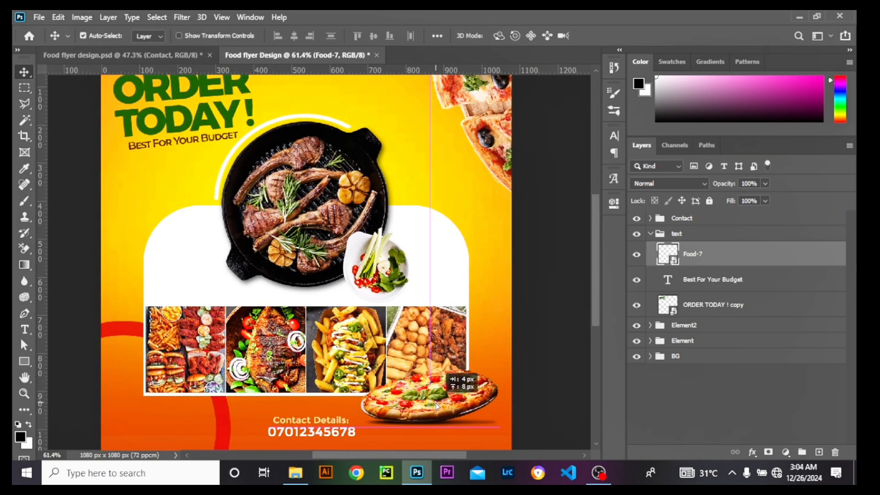
scroll(435, 406, down, 5)
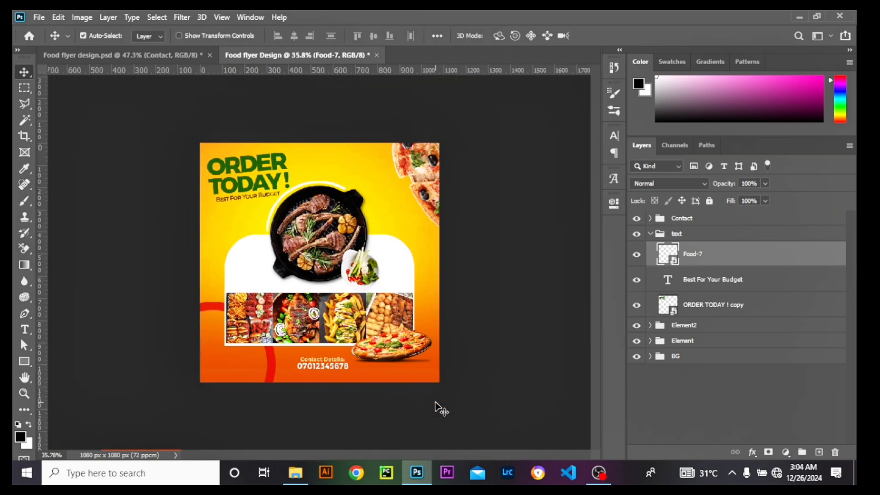
- Inspect the swirl element in the reference design and place the element22 image from the resource folder into the new flyer
click(122, 55)
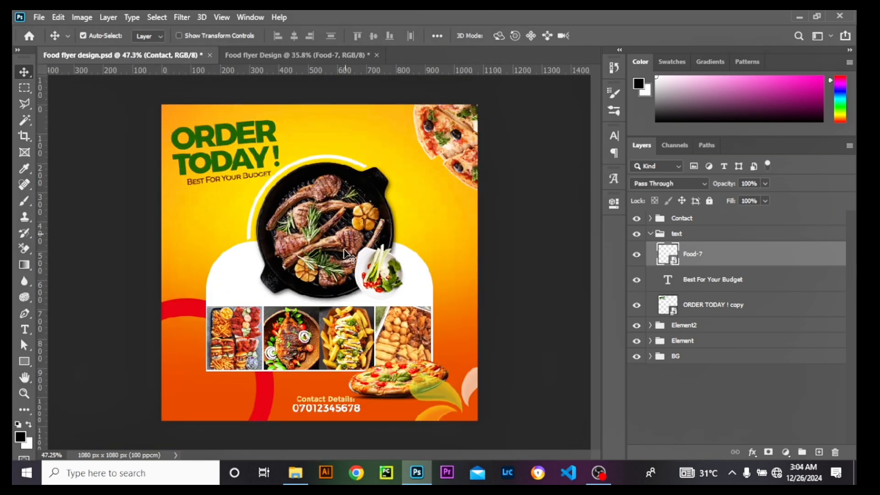
click(436, 389)
click(328, 52)
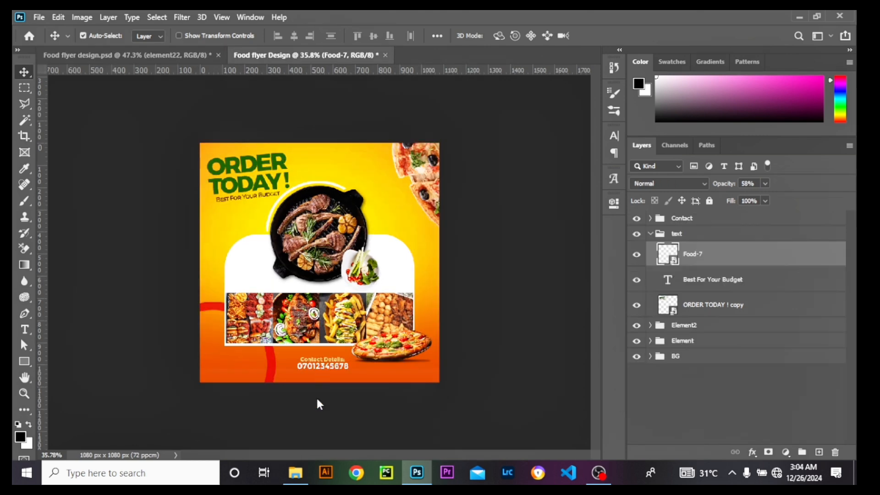
click(302, 471)
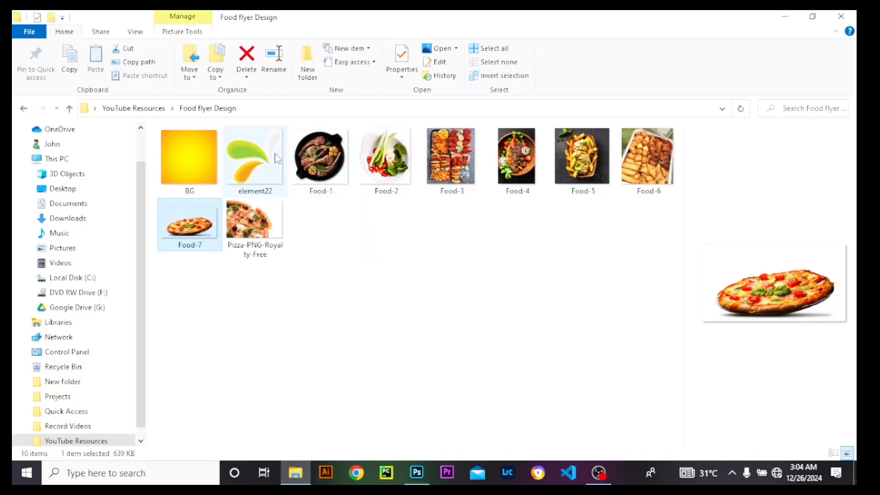
drag(278, 158, 339, 284)
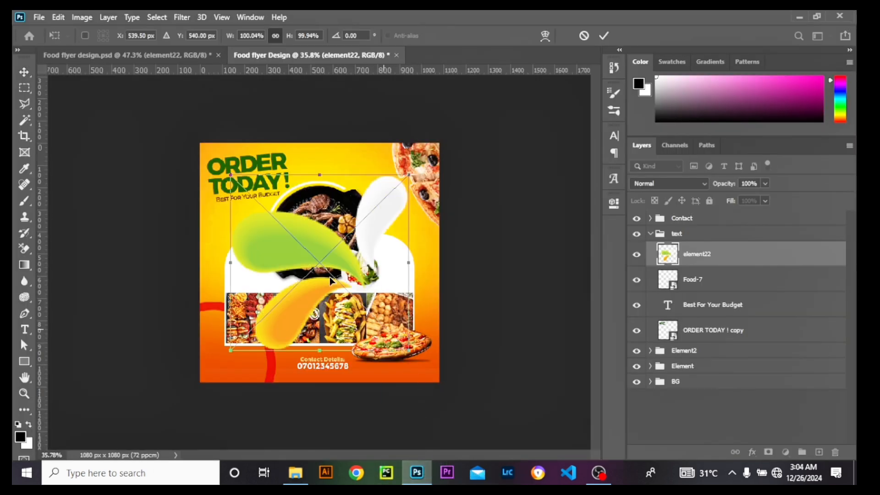
- Scale element22 to about 25.55% and move it into the flyer's bottom-right corner, partly beyond the canvas edge
drag(316, 173, 328, 290)
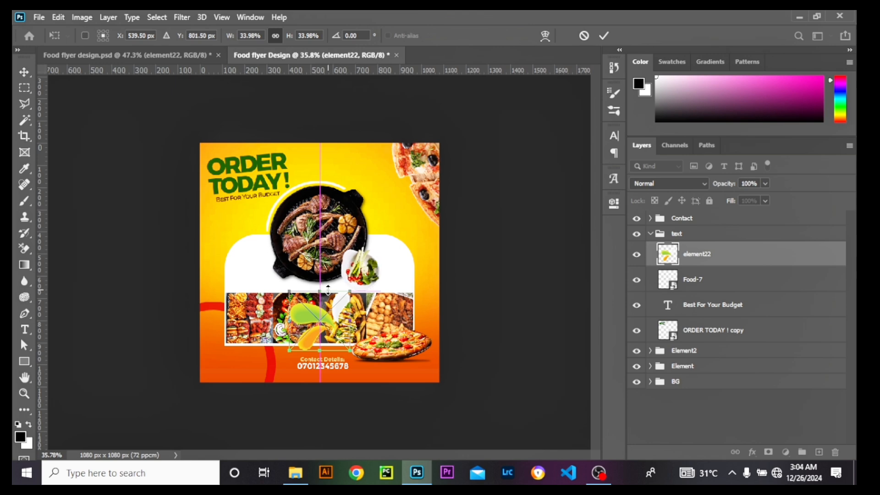
scroll(328, 290, up, 3)
drag(364, 384, 497, 437)
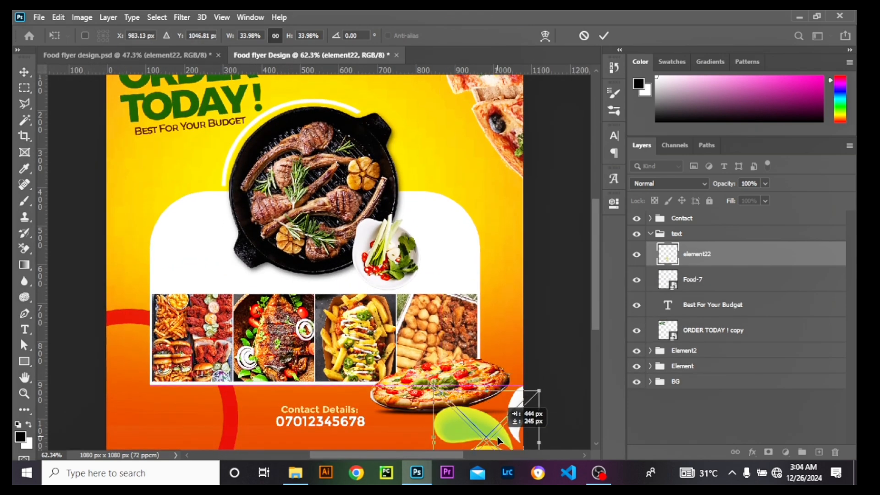
scroll(496, 436, down, 2)
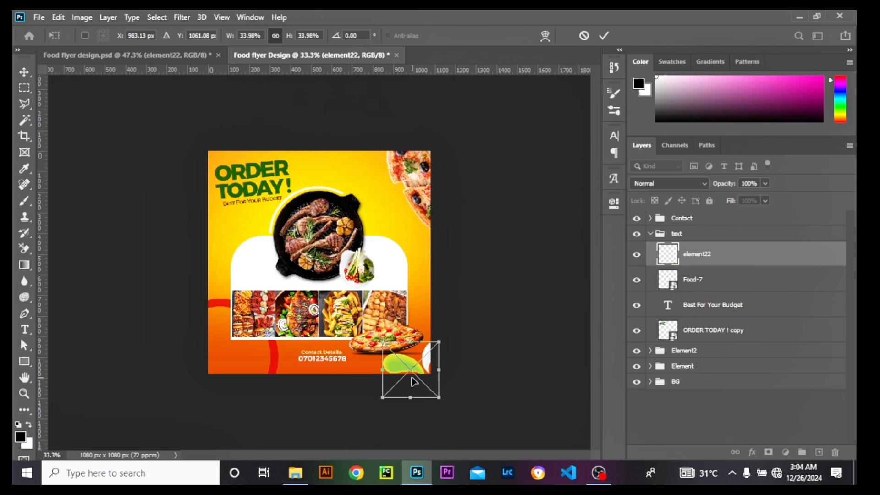
drag(384, 399, 397, 384)
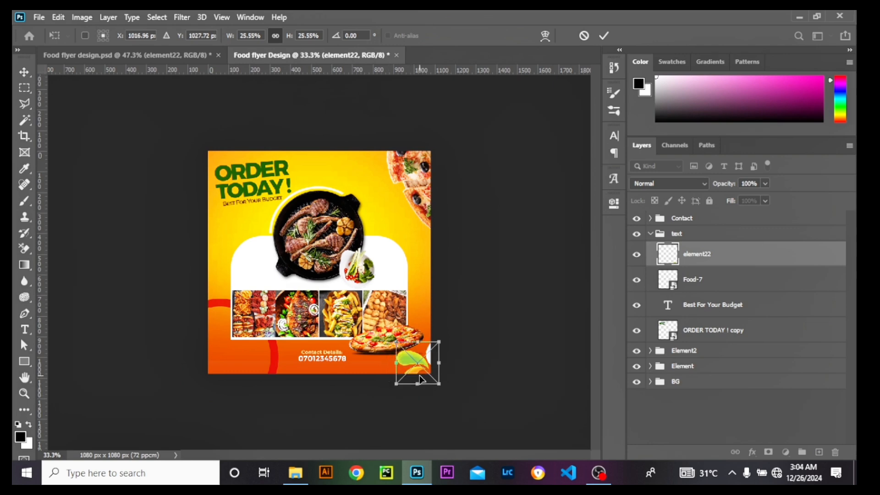
- Fine-tune the position of element22 in the bottom-right corner and reduce its layer fill to 55%
scroll(413, 373, up, 2)
mouse_move(477, 429)
mouse_down()
mouse_move(468, 429)
mouse_move(482, 430)
mouse_up()
click(24, 72)
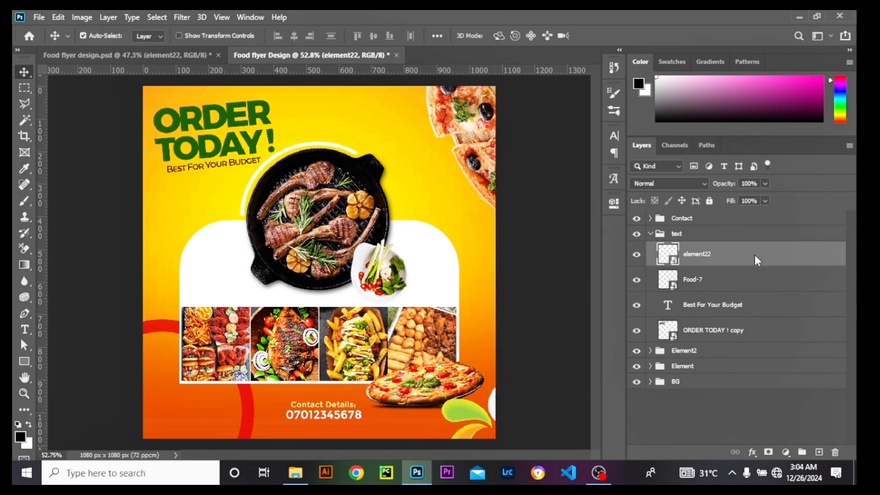
click(765, 201)
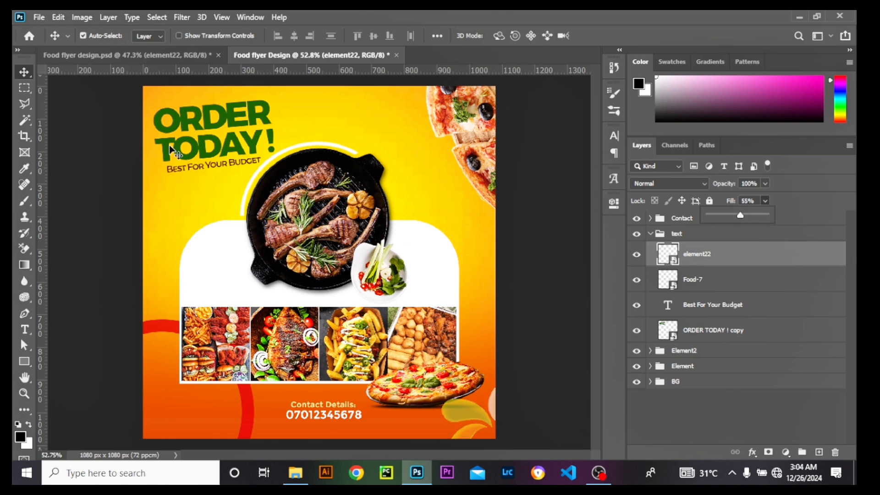
- Move the Food-7 and element22 layers out of the text group and into the Element2 group
click(729, 287)
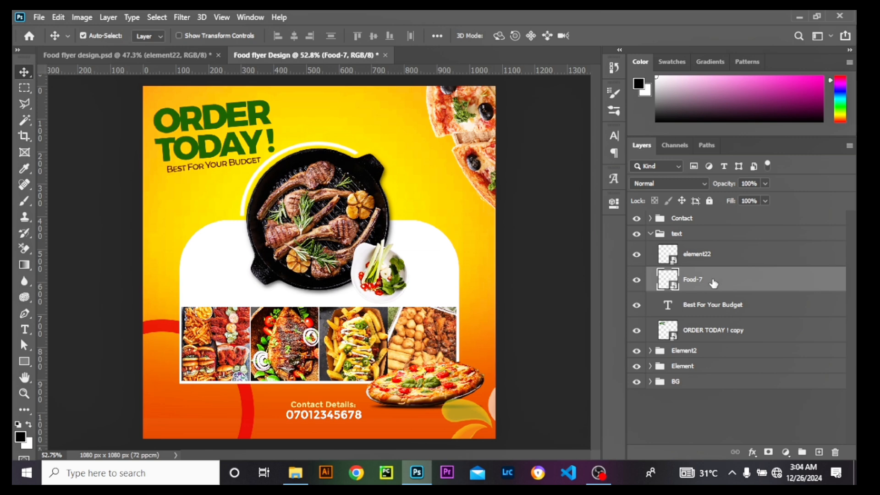
drag(716, 262, 716, 223)
drag(700, 275, 722, 217)
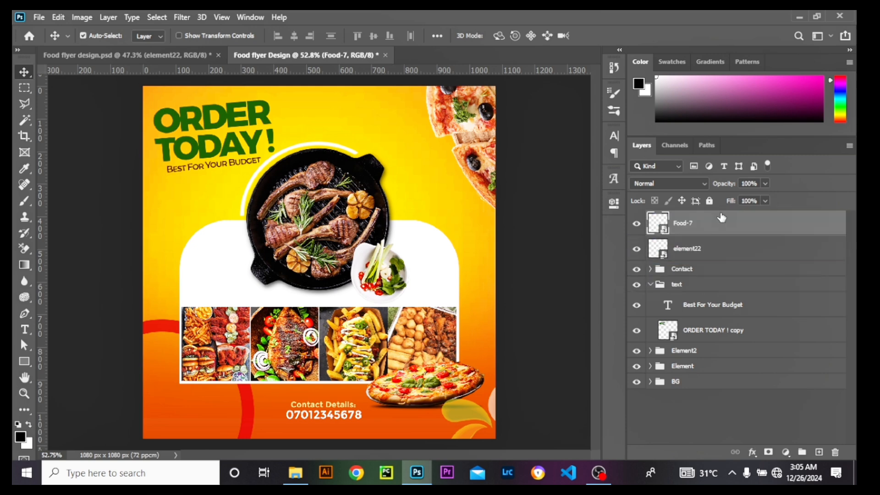
click(650, 285)
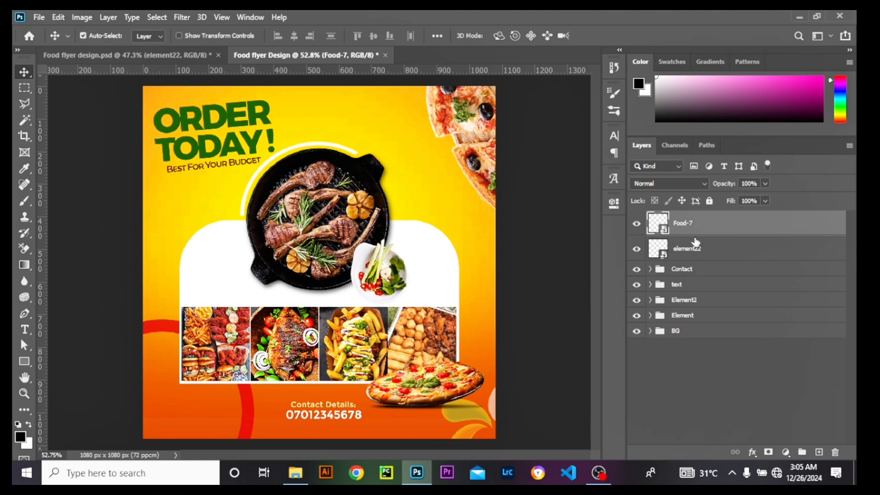
drag(700, 232, 695, 301)
click(711, 228)
drag(711, 228, 703, 277)
scroll(481, 347, down, 4)
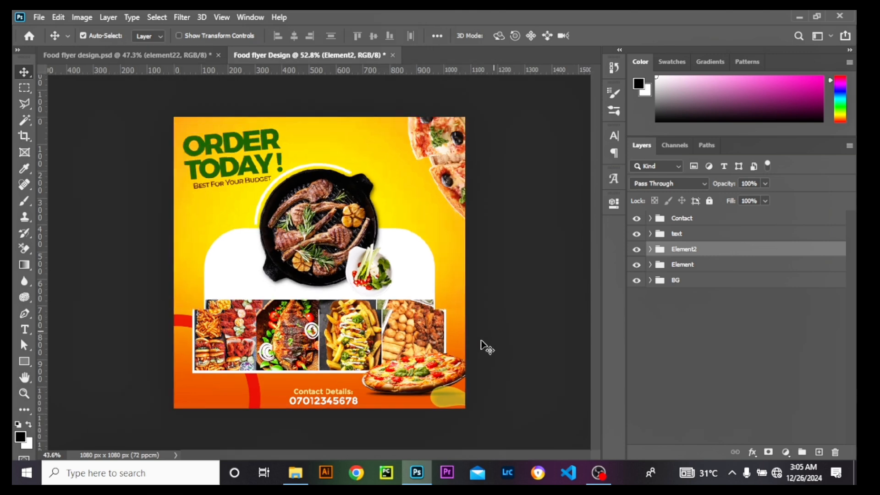
scroll(468, 334, up, 3)
click(458, 394)
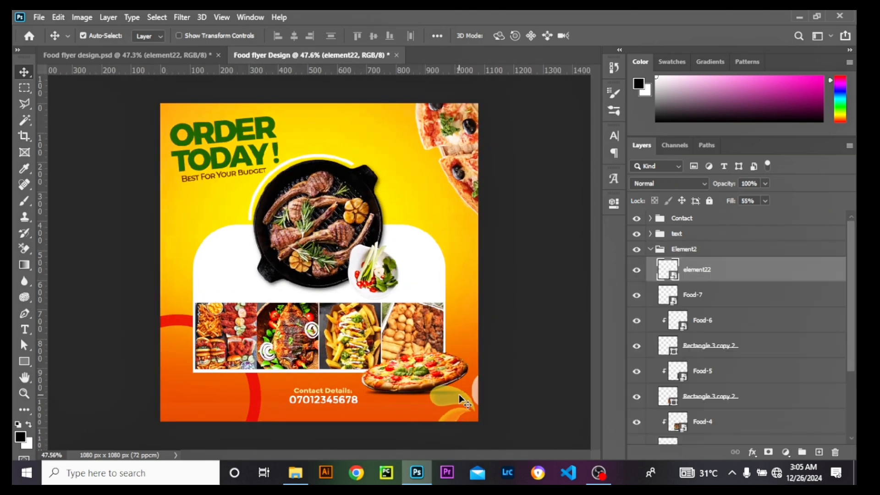
- Compare the new flyer with the reference design, examine the overall layout and collapse the Element2 group
scroll(235, 265, down, 3)
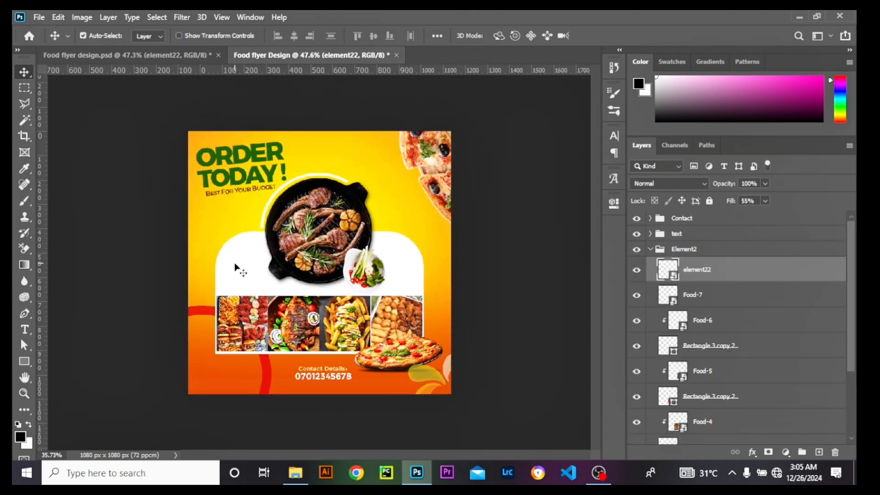
scroll(315, 298, up, 2)
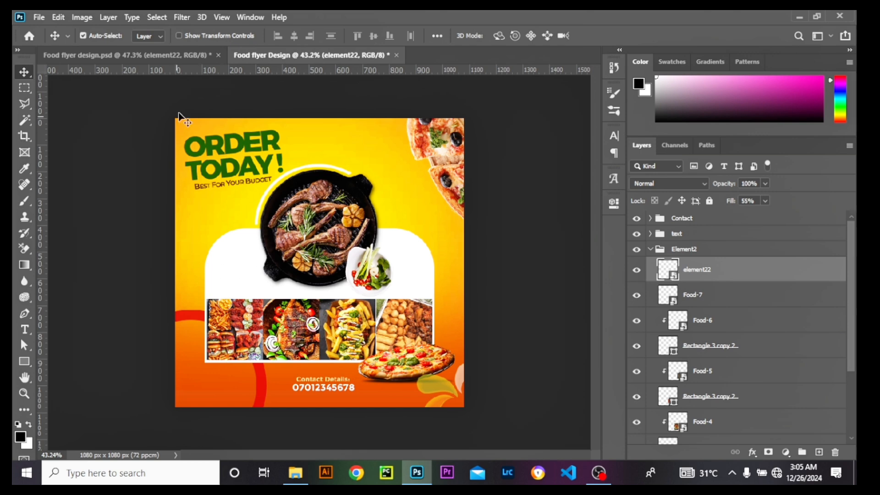
click(163, 55)
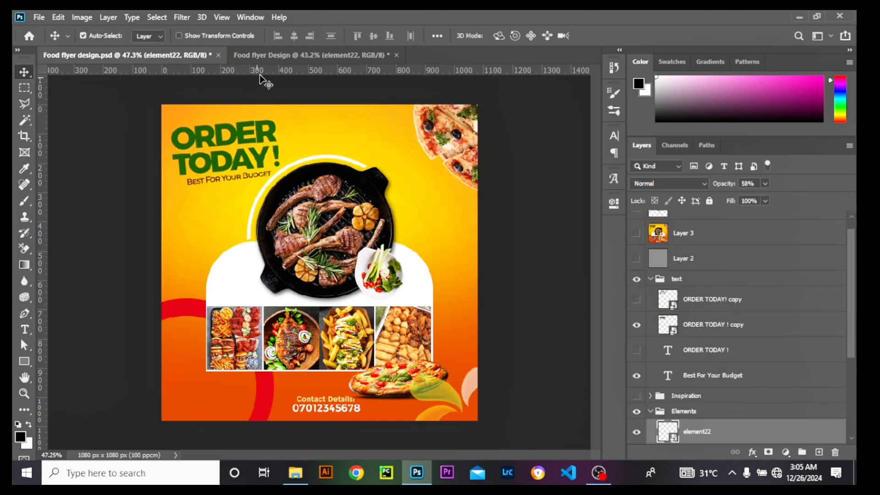
click(303, 55)
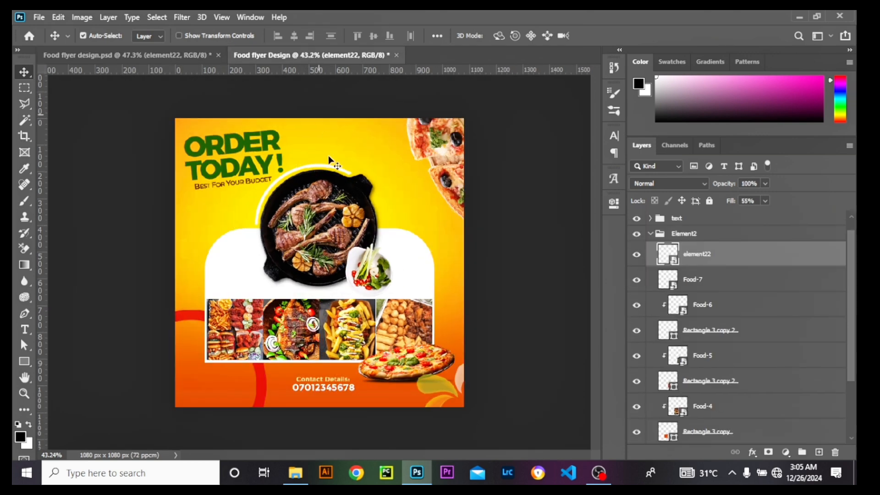
scroll(326, 260, up, 1)
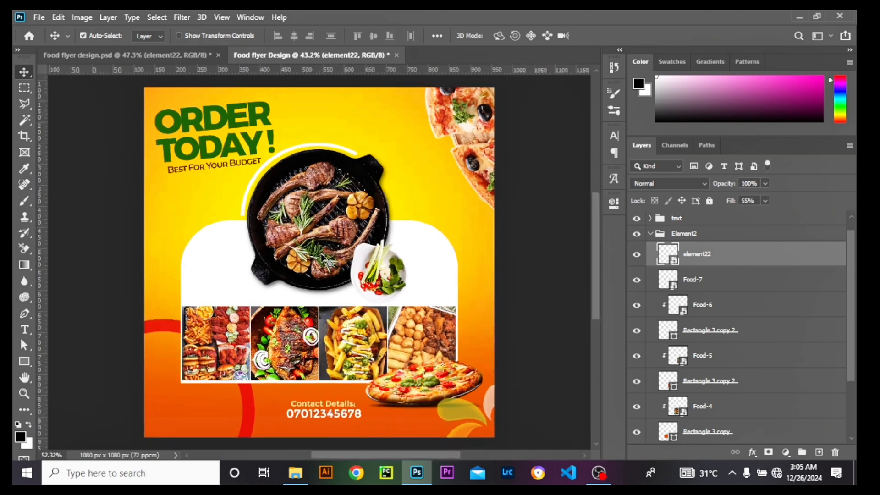
scroll(322, 258, up, 1)
scroll(323, 259, down, 2)
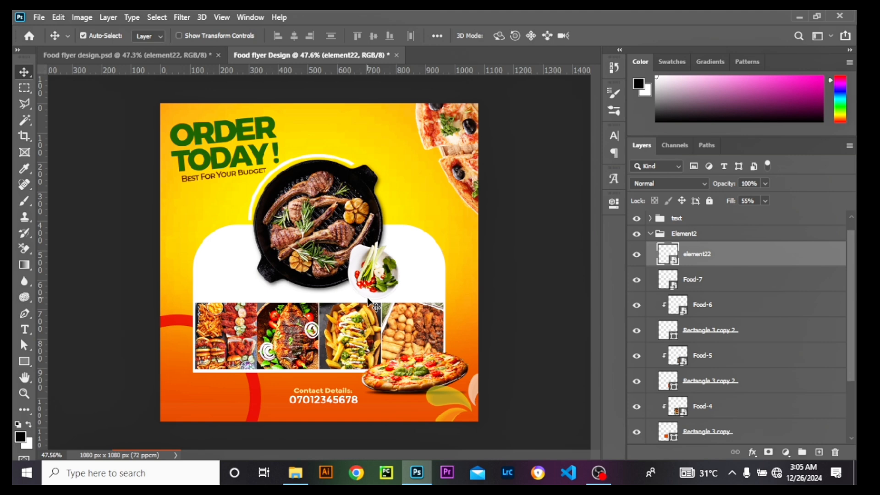
click(650, 233)
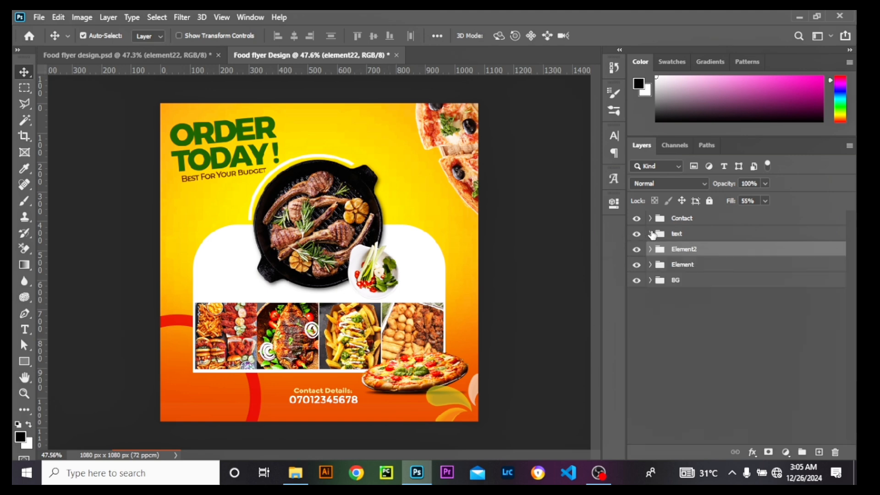